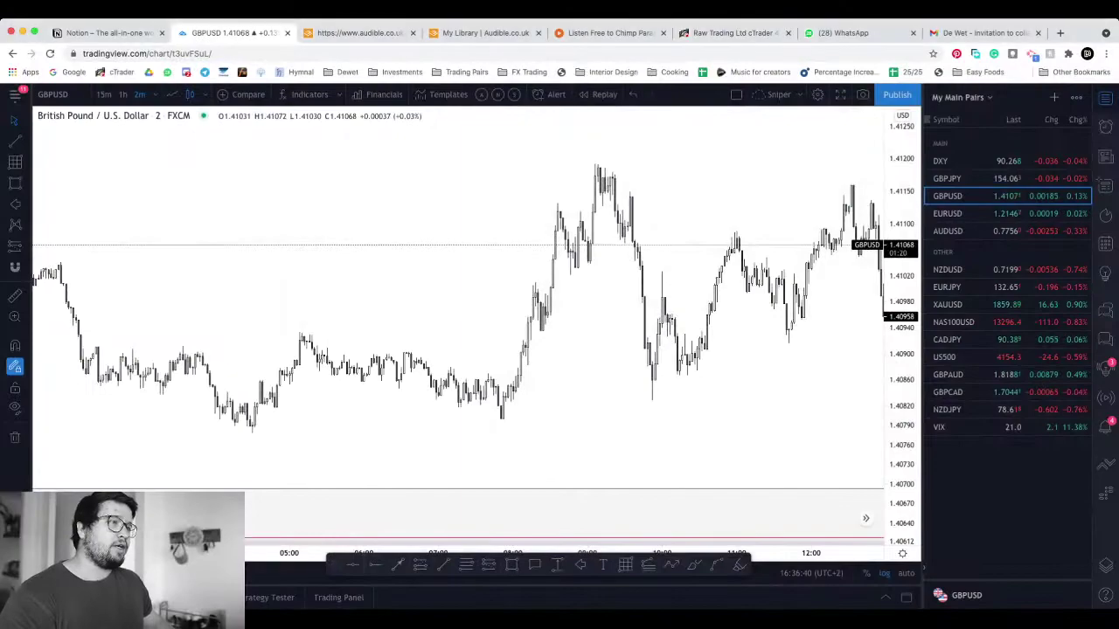
Step: Make the hidden "17th. LND" drawing group visible on the GBPUSD chart and collapse the watchlist to widen the chart
drag(759, 396, 751, 401)
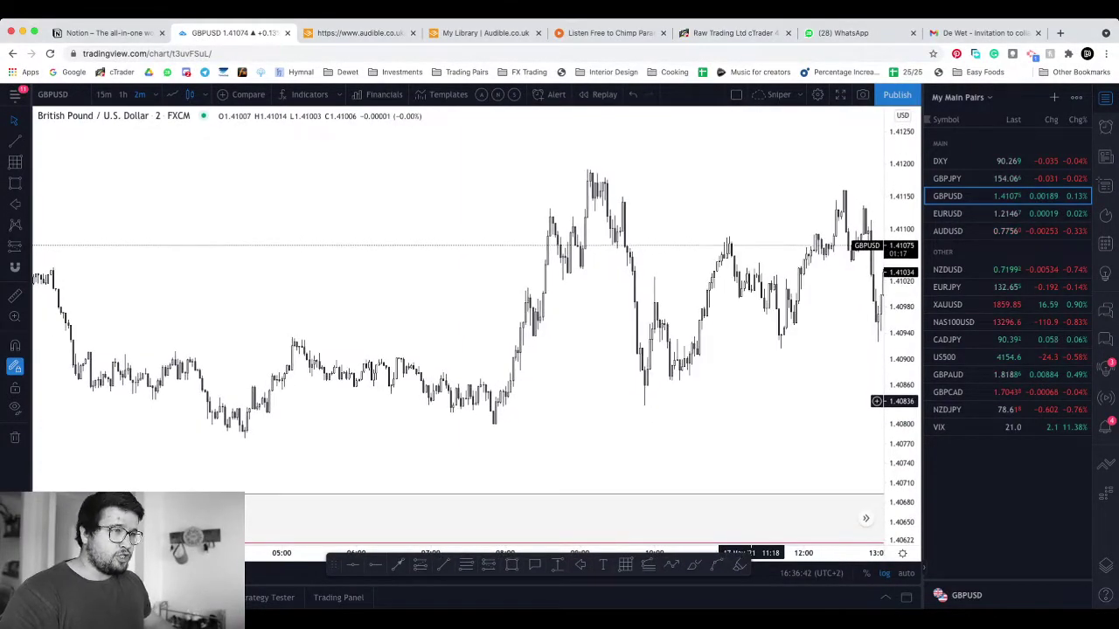
drag(656, 397, 671, 408)
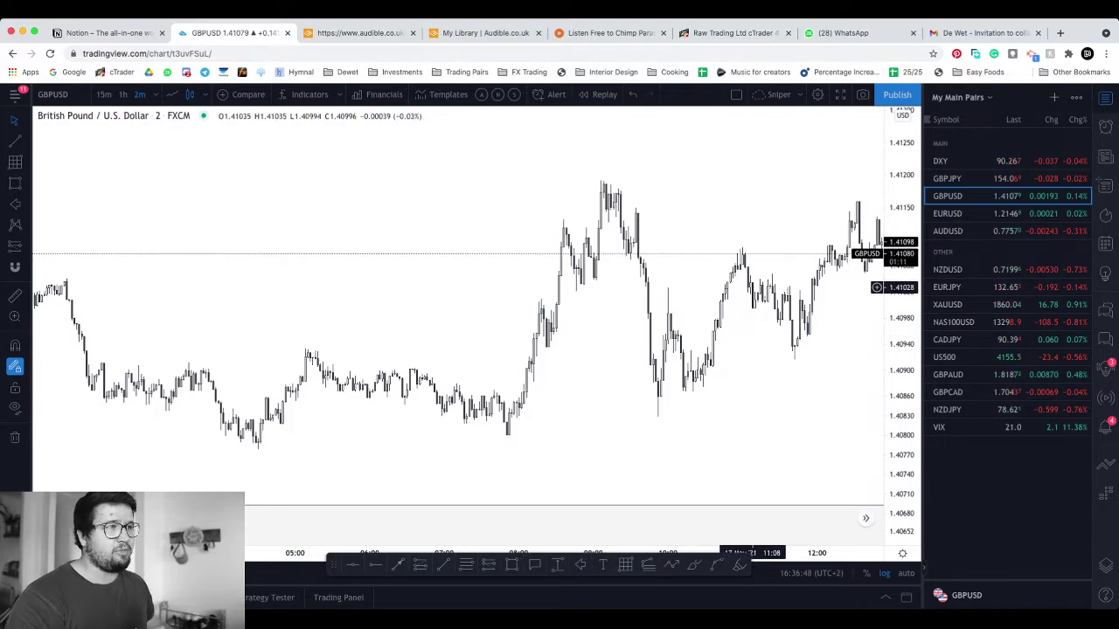
click(1106, 565)
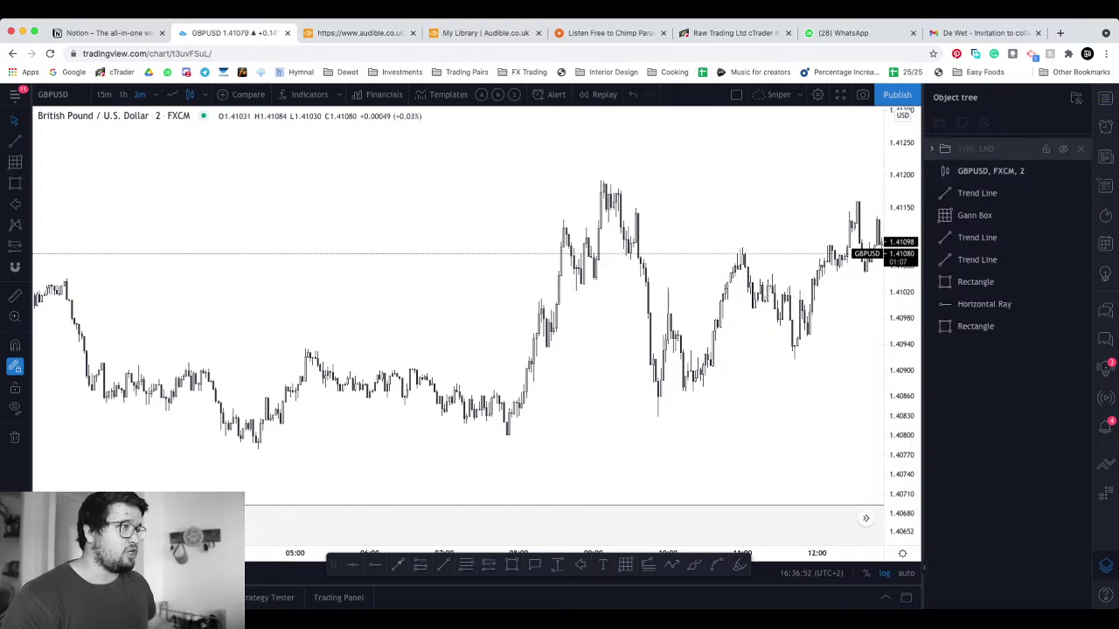
click(1064, 148)
click(1106, 97)
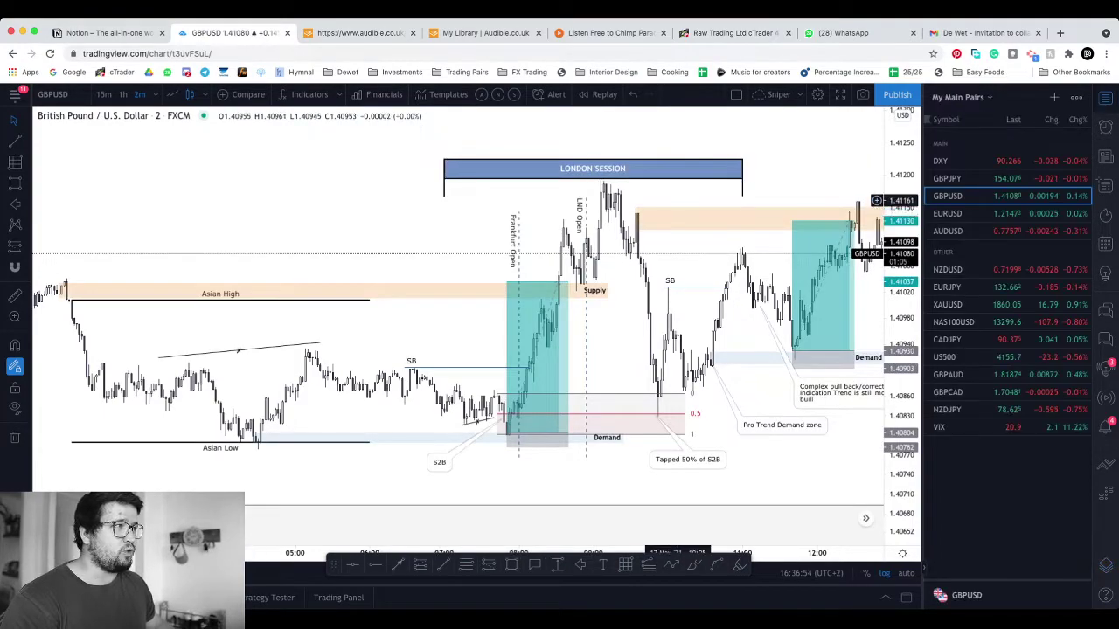
click(1106, 97)
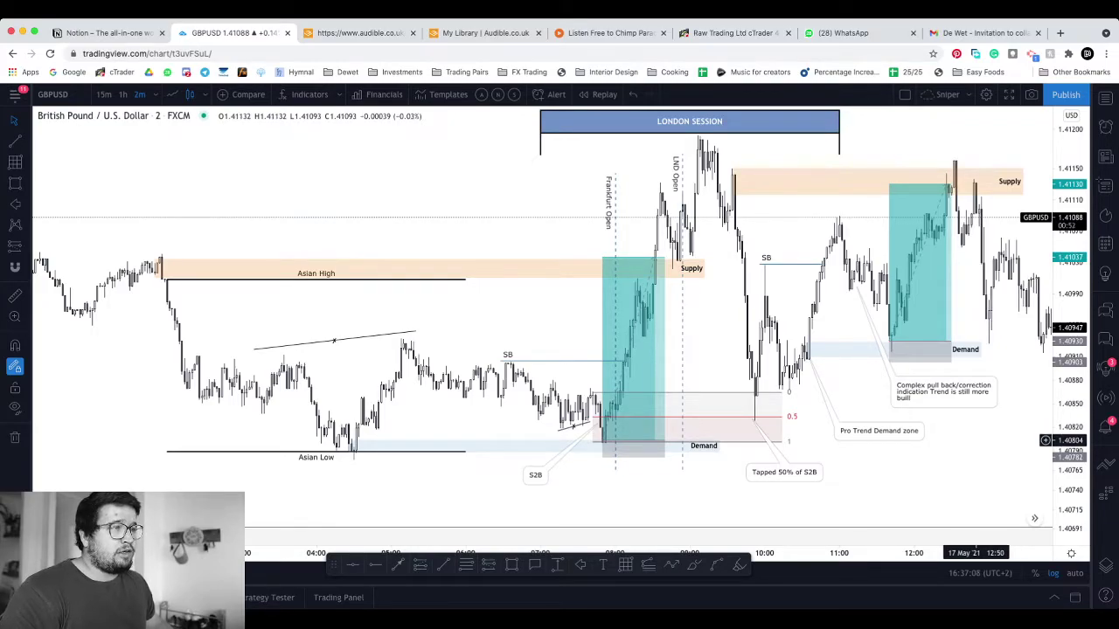
scroll(1046, 454, left, 3)
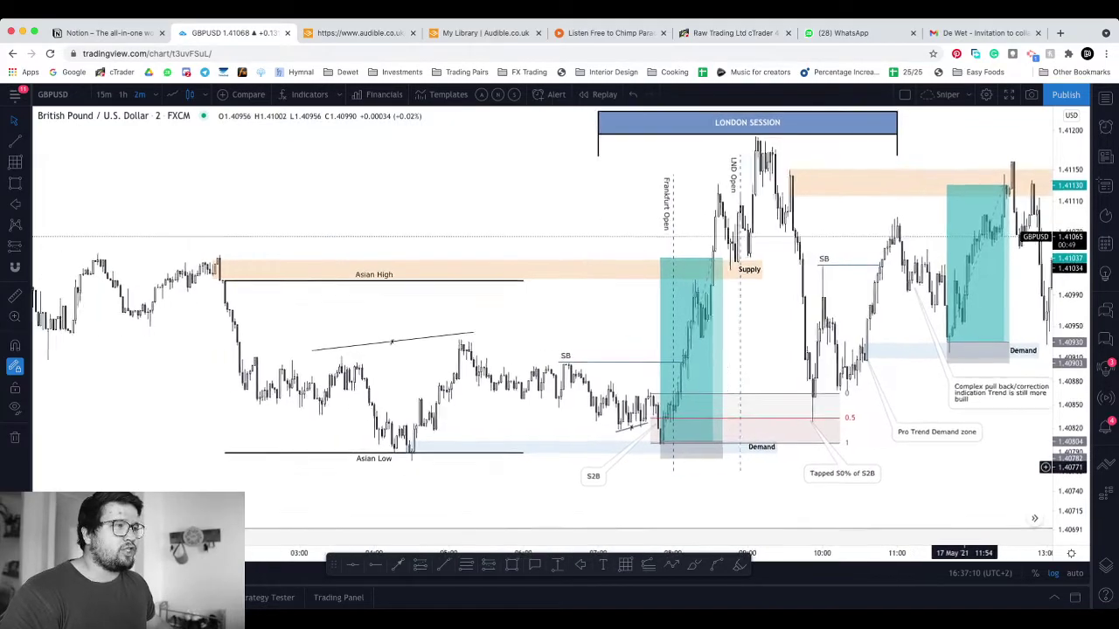
scroll(1045, 467, right, 3)
scroll(1046, 468, up, 2)
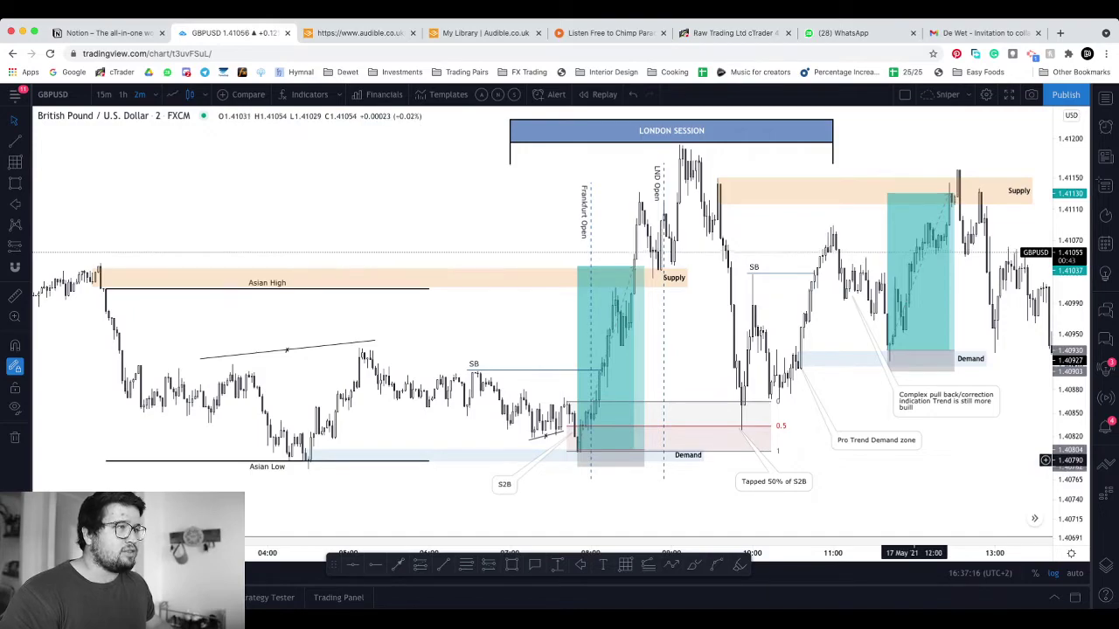
drag(529, 217, 558, 222)
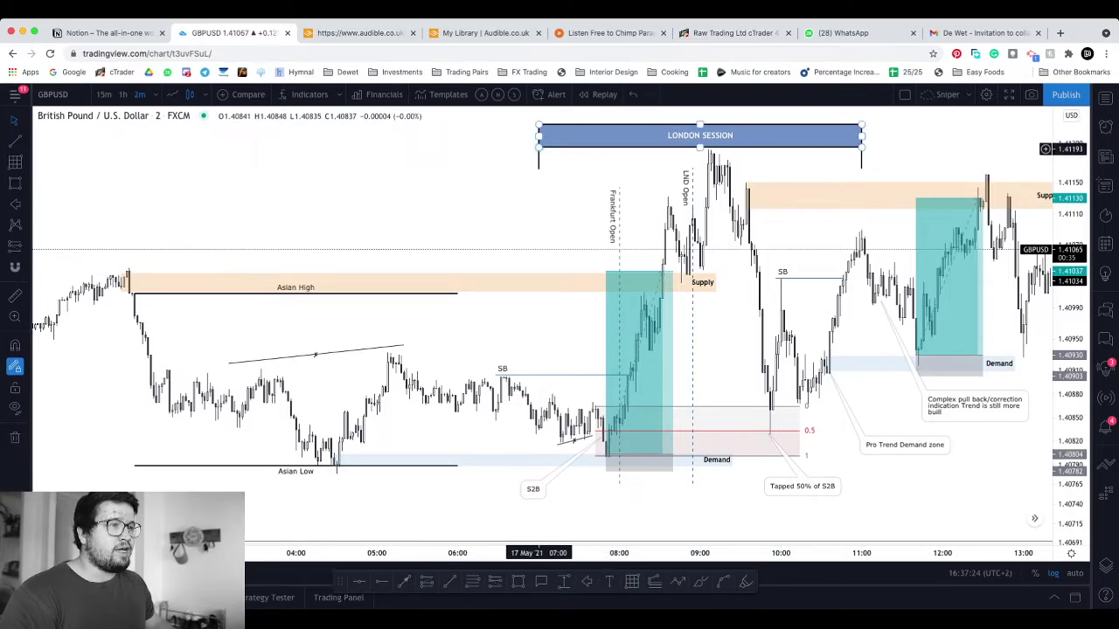
click(539, 149)
key(Escape)
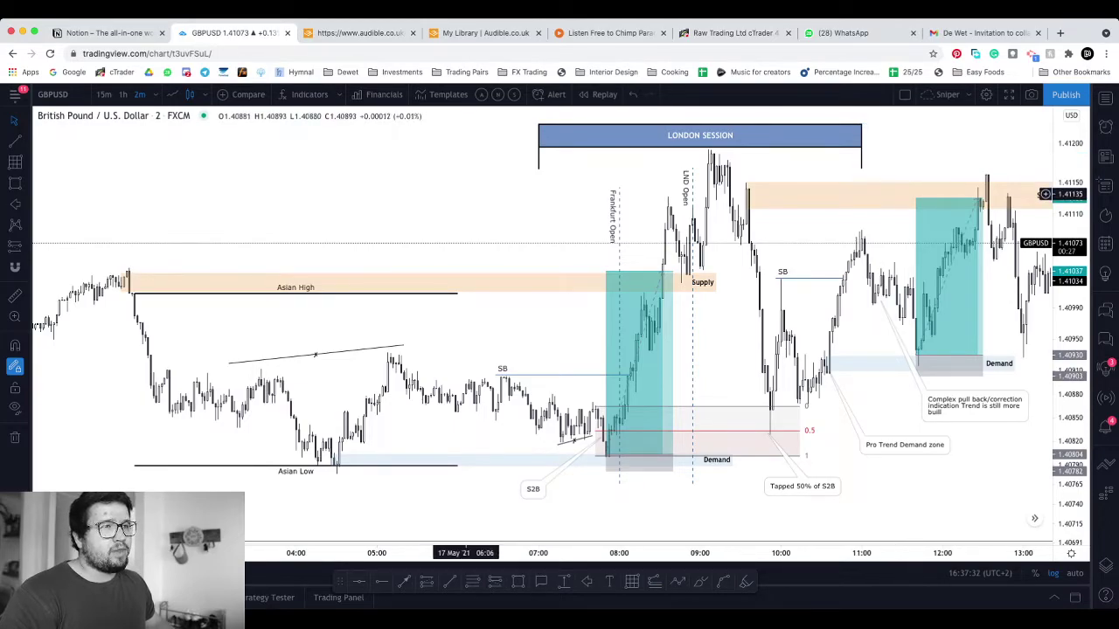
Step: Move the Asian High line up so it sits along the upper edge of the orange supply zone at the 02:00 high
drag(442, 188, 592, 192)
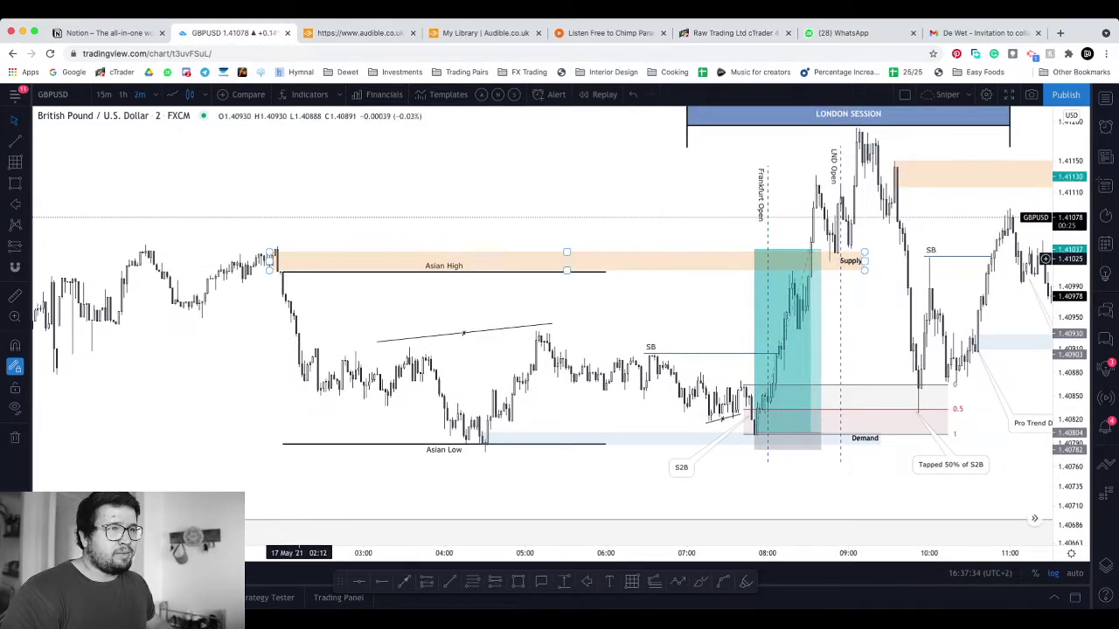
drag(319, 271, 319, 247)
click(318, 211)
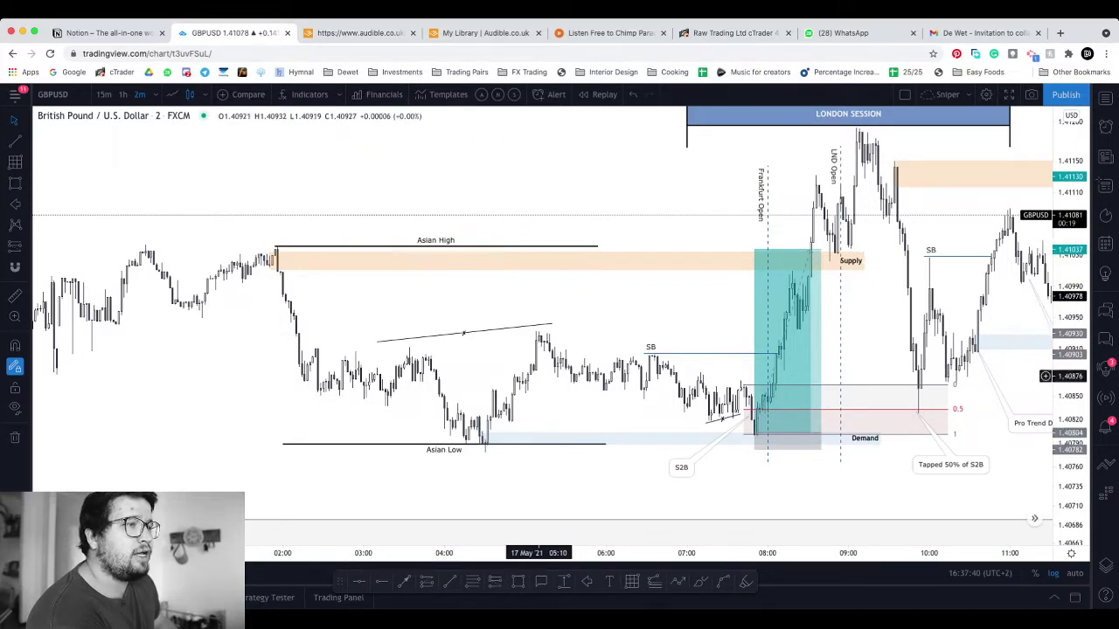
Step: Draw a horizontal trend line at about 1.40911 from the 03:32 swing high to the 05:08 candle that breaks it
drag(477, 429, 457, 421)
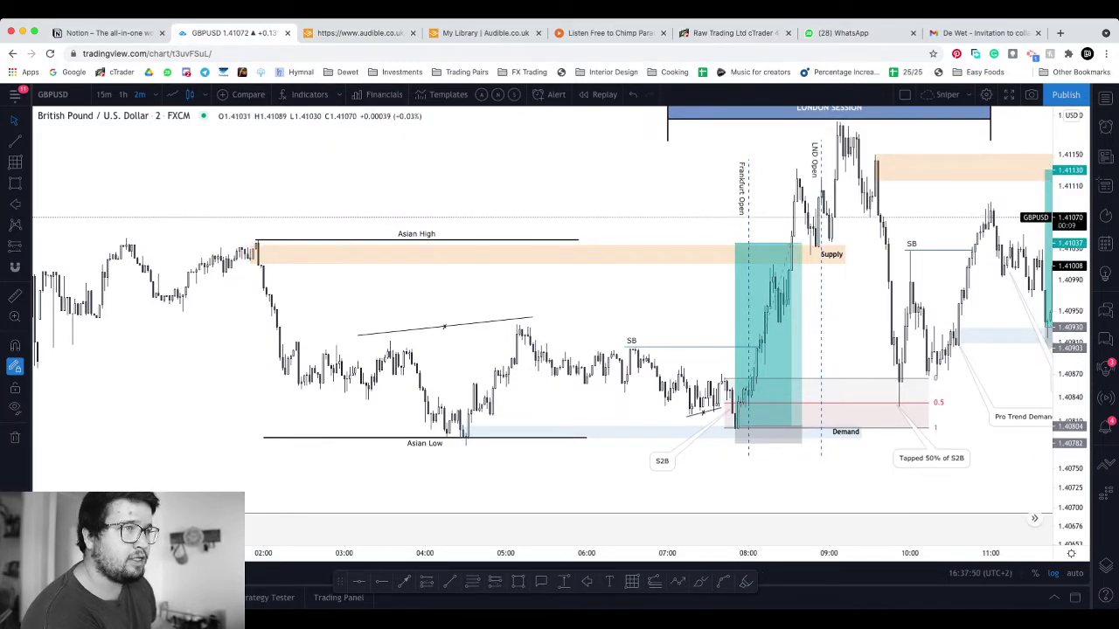
drag(1070, 319, 1070, 166)
scroll(566, 293, up, 4)
scroll(568, 290, left, 2)
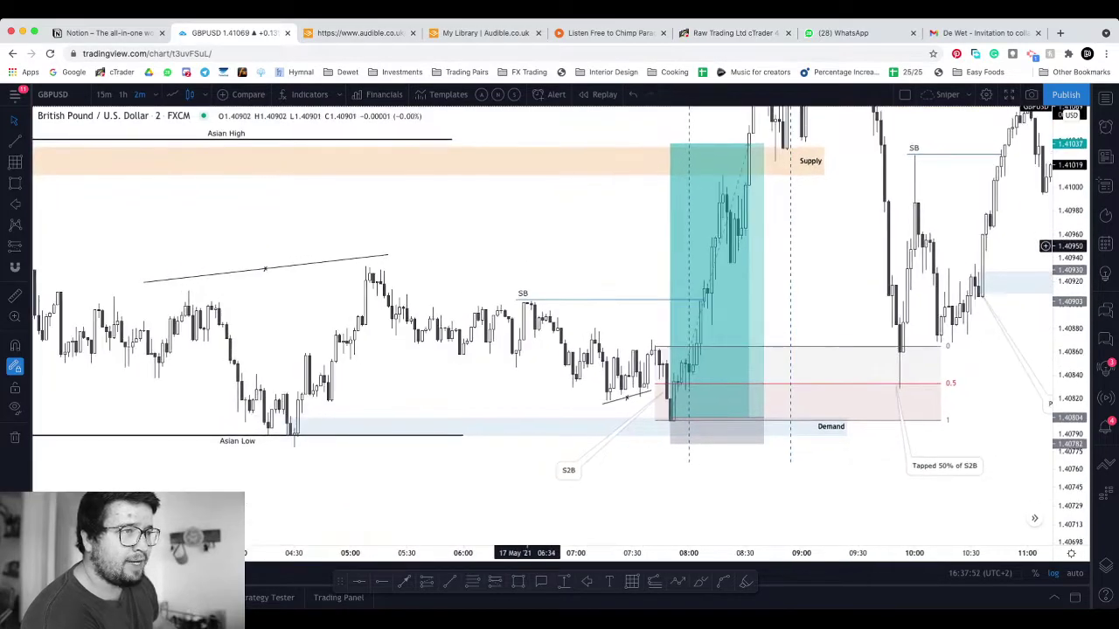
scroll(455, 371, left, 5)
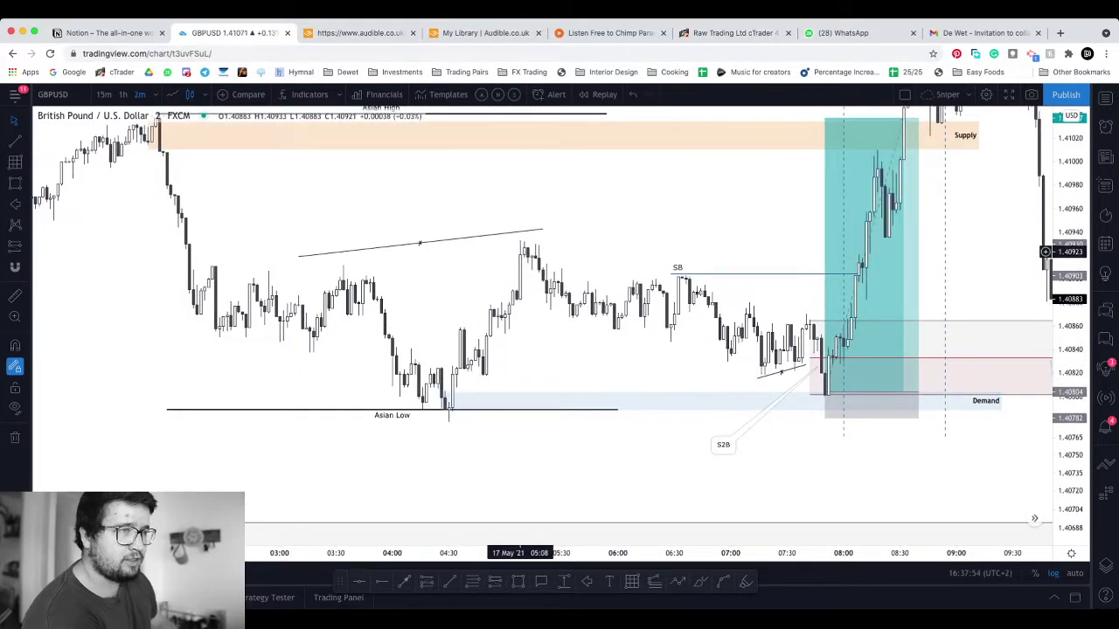
key(alt+t)
drag(341, 264, 519, 265)
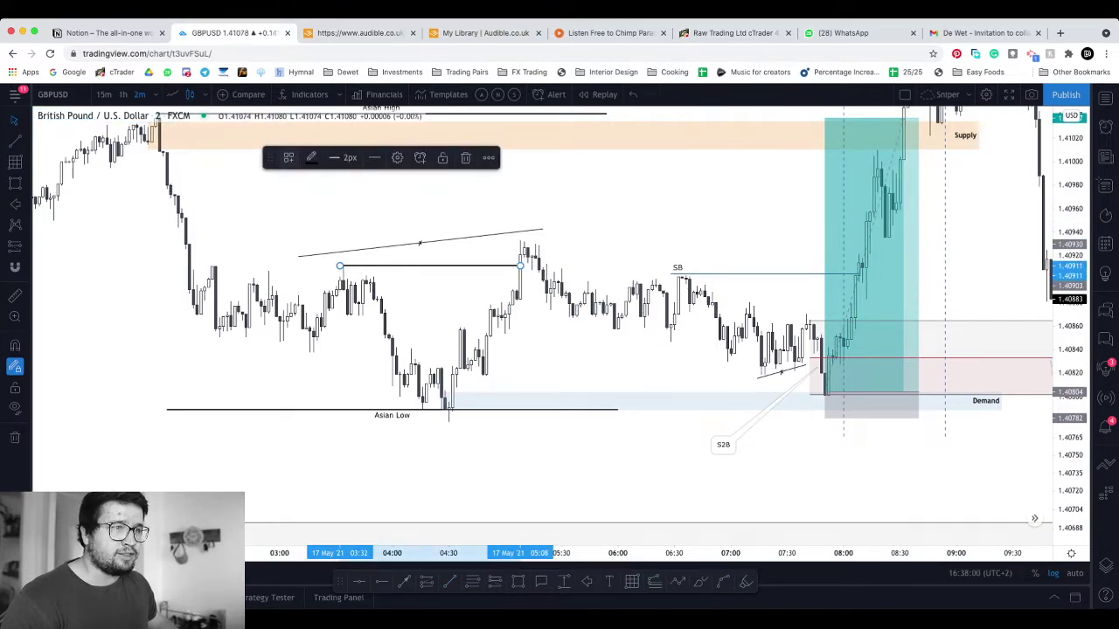
Step: Apply the blue SB line template to the new trend line and move the sloped line above it slightly higher
click(288, 158)
click(341, 451)
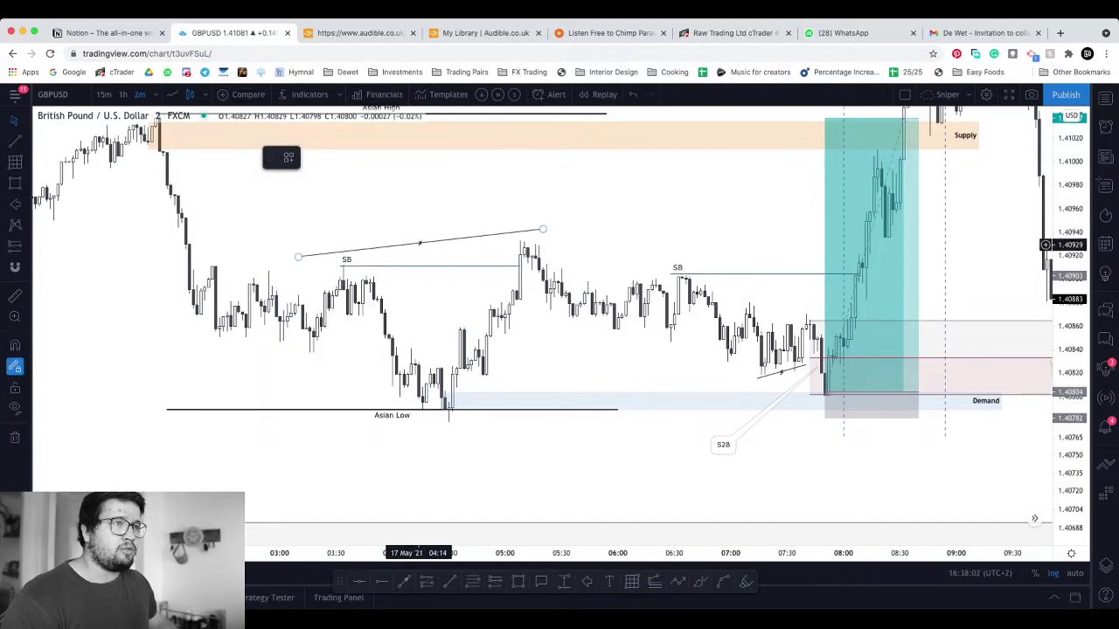
click(408, 229)
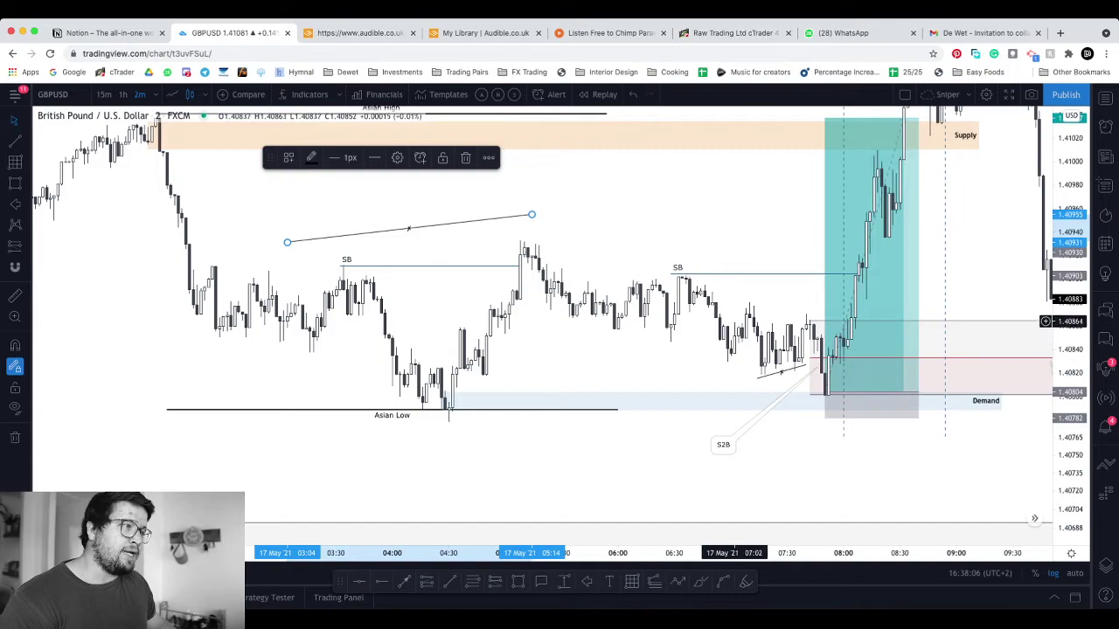
Step: Switch the chart to the 1-minute timeframe and examine the S2B entry and the origin of the demand zone at the Asian Low
drag(793, 445, 774, 448)
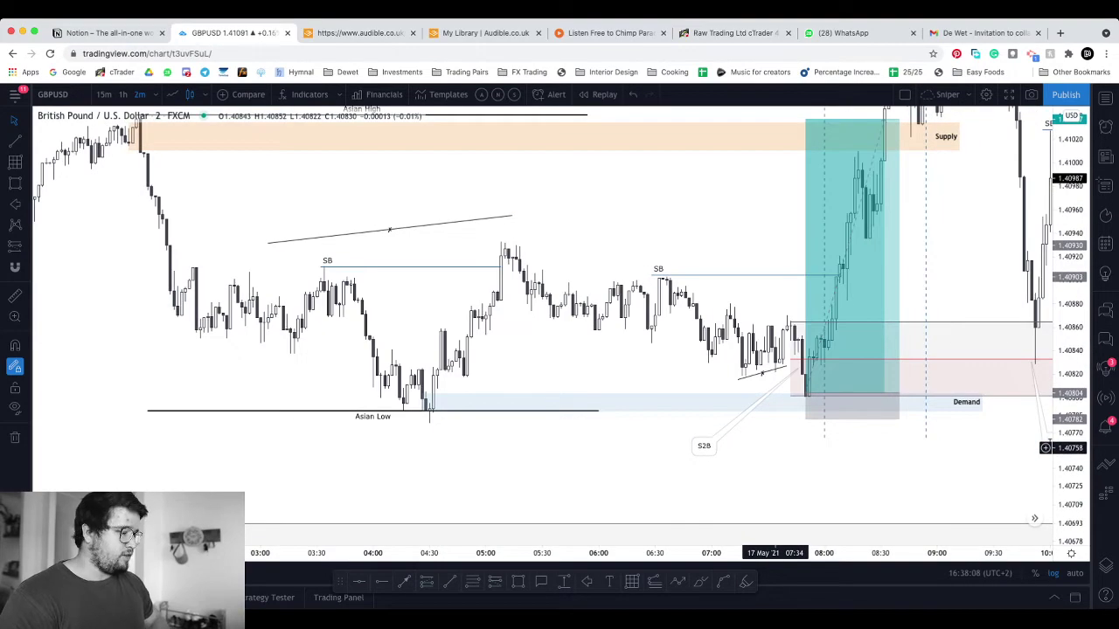
text(1)
key(Return)
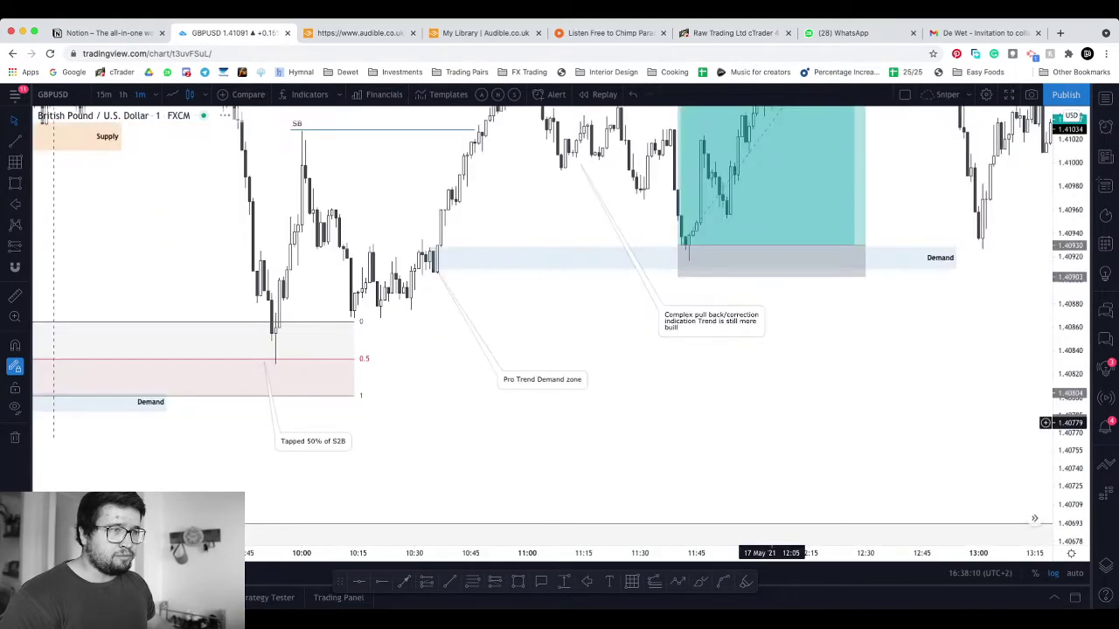
scroll(776, 447, down, 4)
drag(776, 447, 1016, 437)
scroll(1046, 476, left, 5)
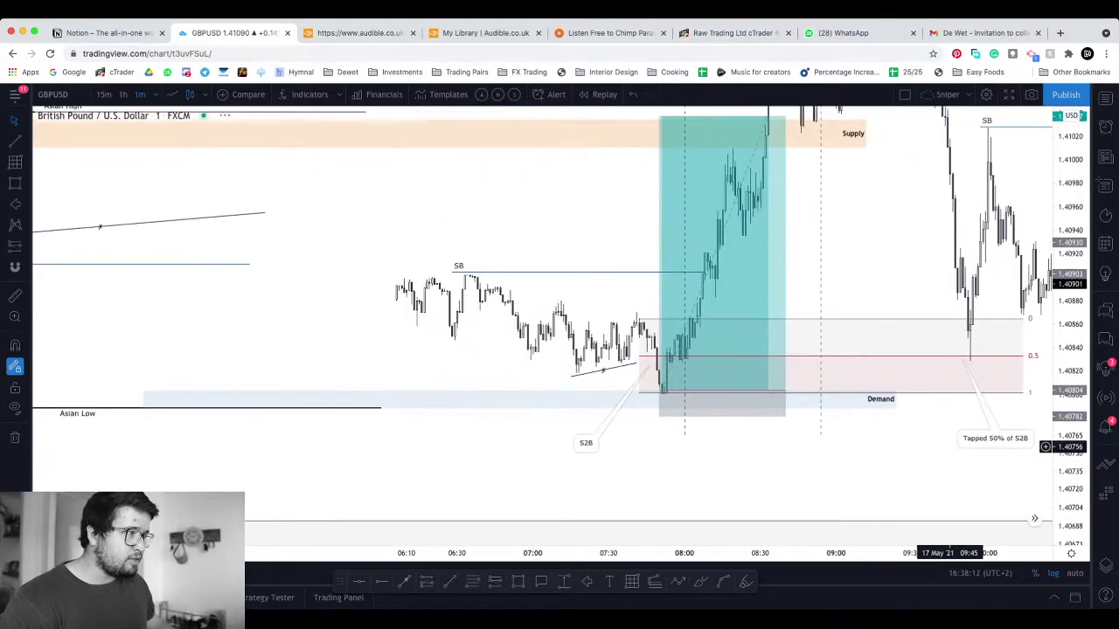
scroll(1046, 190, up, 5)
scroll(1045, 189, left, 5)
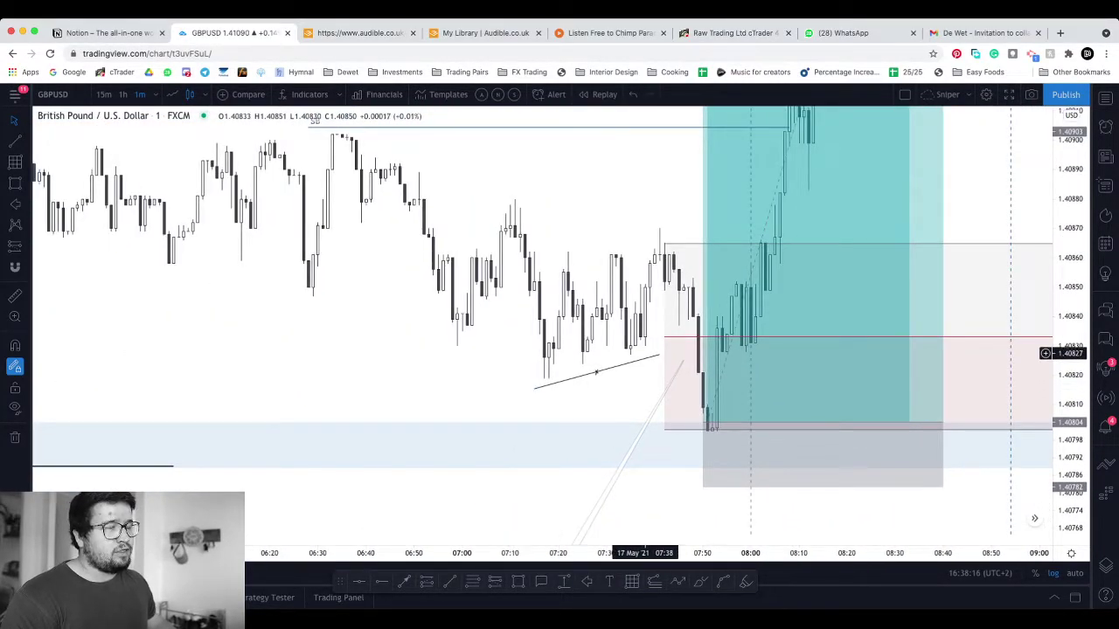
scroll(1045, 394, left, 3)
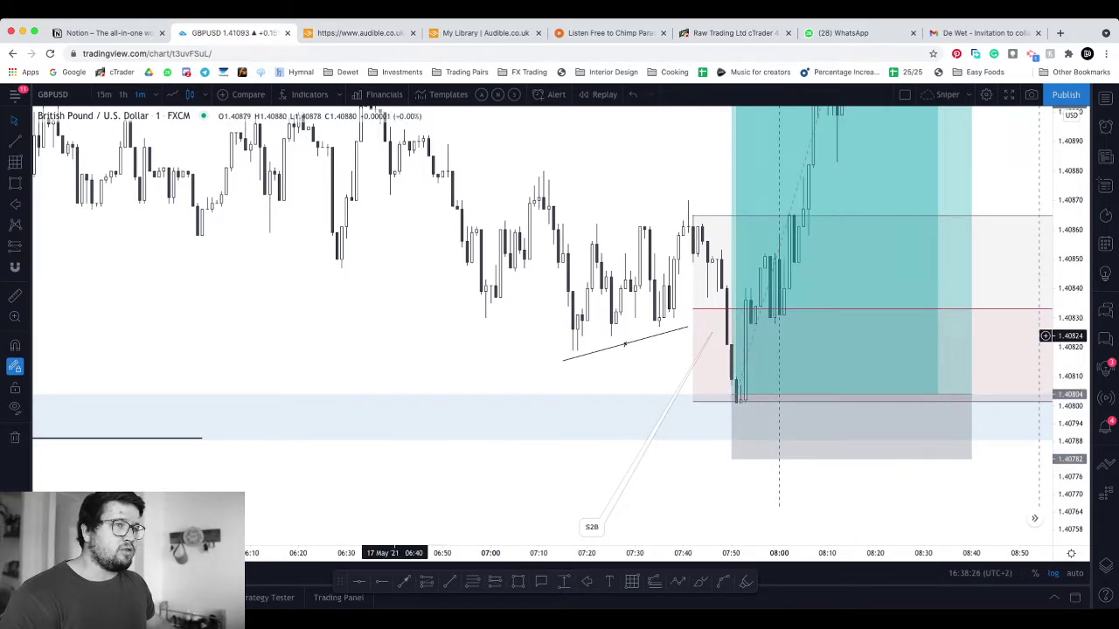
scroll(1046, 367, left, 10)
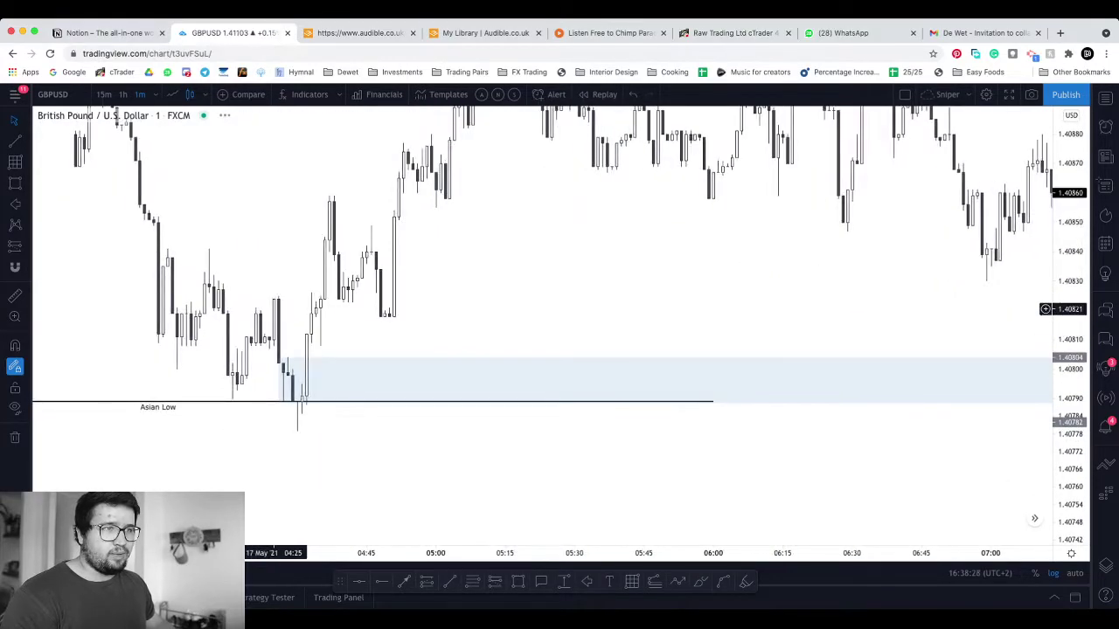
scroll(1046, 306, right, 1)
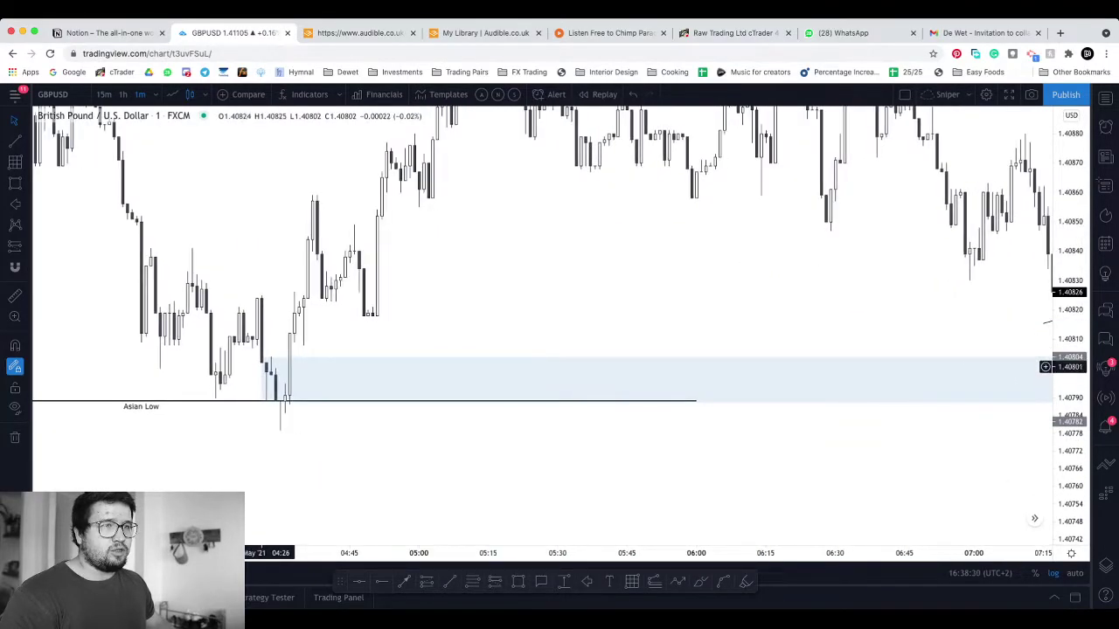
Step: Lower the top edge of the demand zone at the Asian Low and raise it back to about 1.40804
drag(950, 355, 957, 370)
scroll(1045, 331, right, 10)
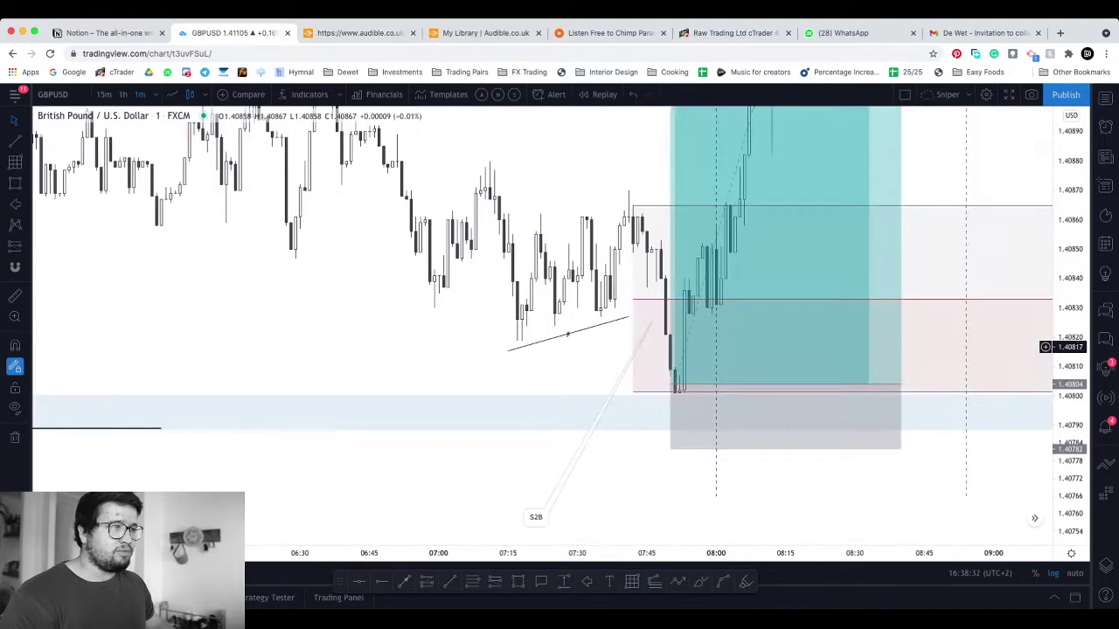
scroll(1045, 350, left, 8)
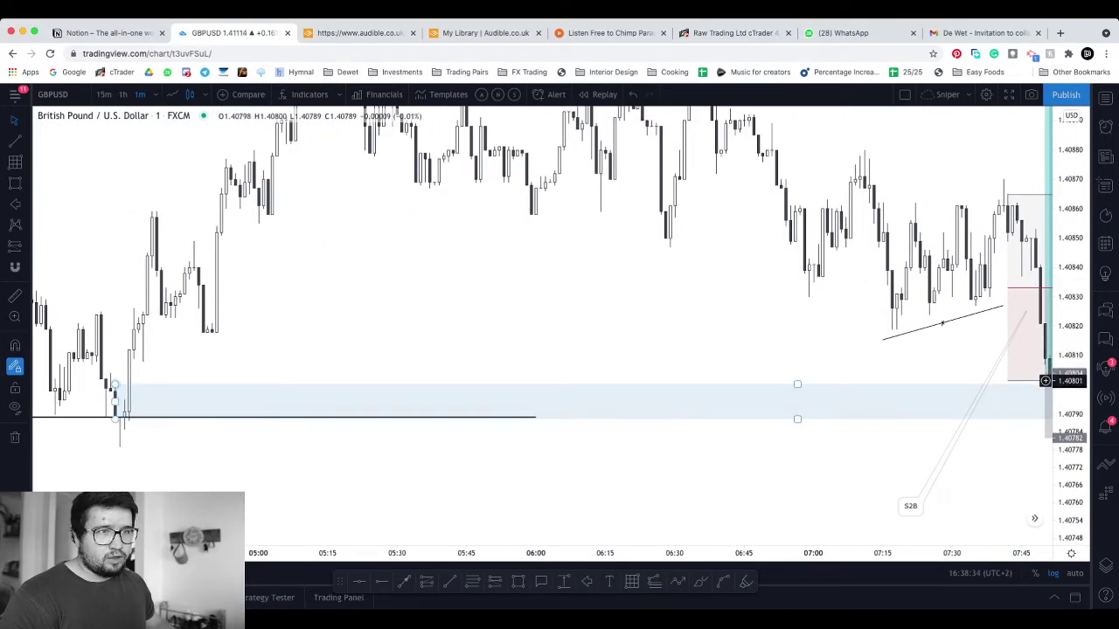
drag(116, 384, 115, 373)
click(371, 327)
scroll(371, 327, right, 1)
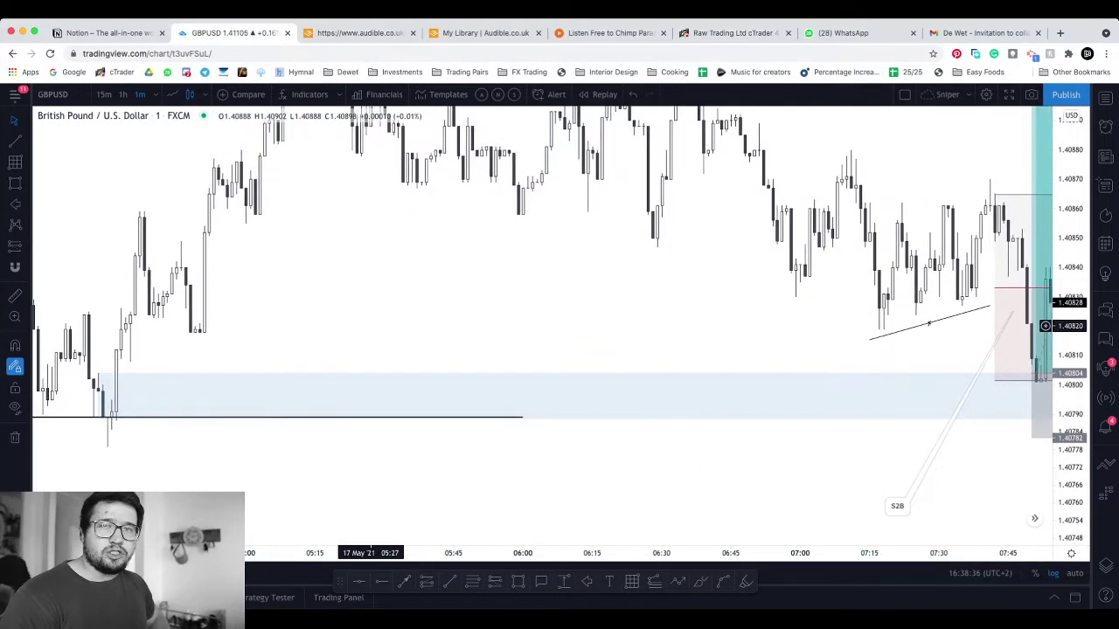
Step: Switch the chart to the 2-minute timeframe and return to the demand zone at the Asian Low
key(2)
key(Return)
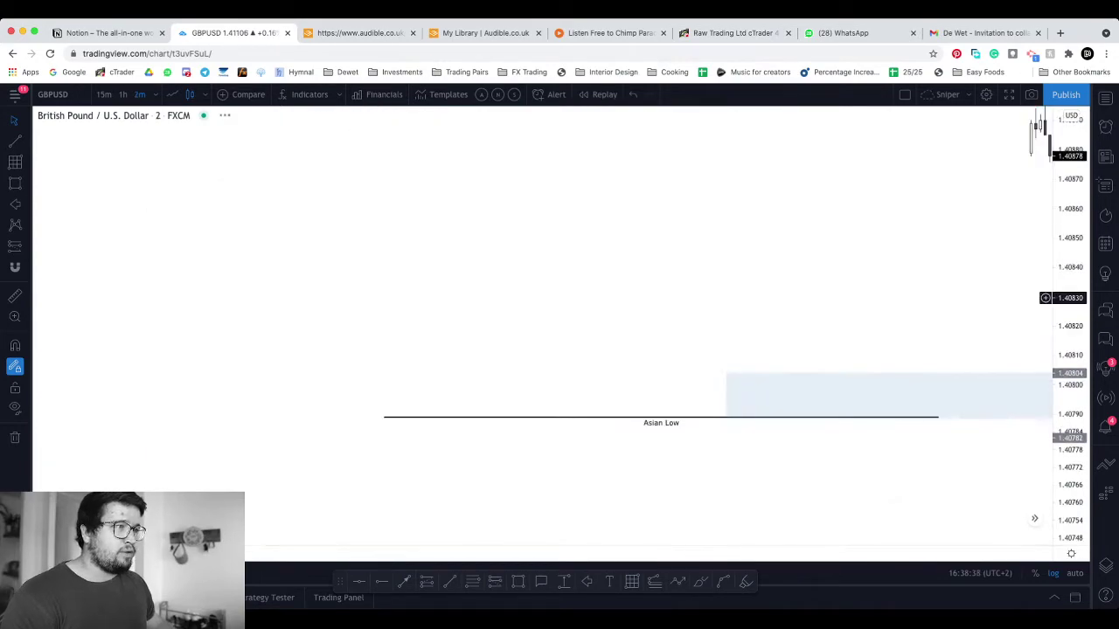
scroll(1046, 313, right, 5)
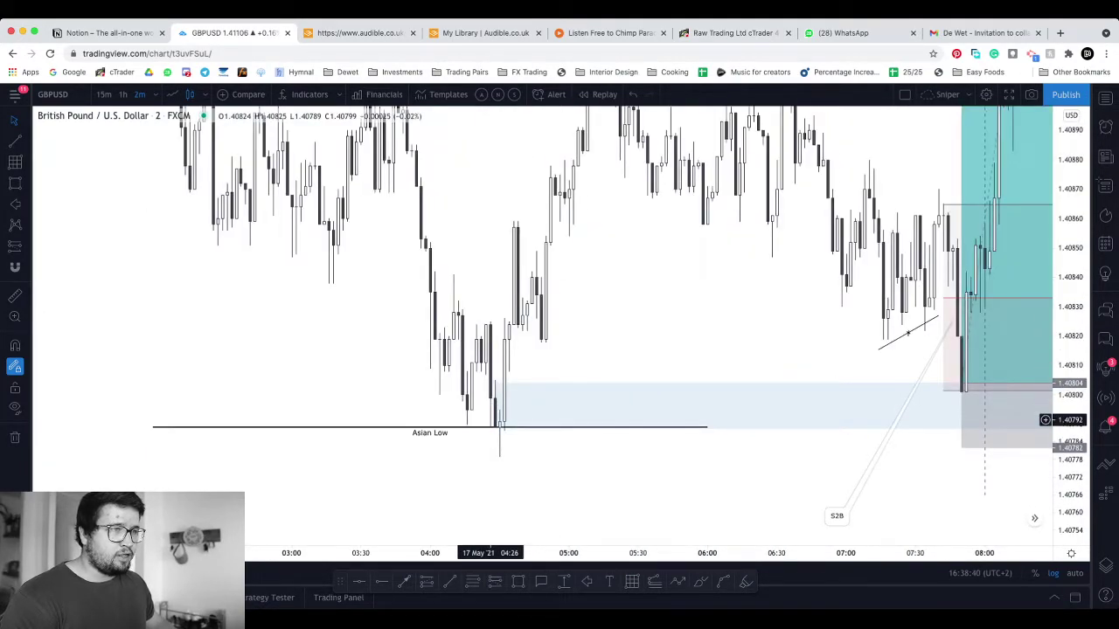
Step: Copy the 06:30 SB line to the swing high just after 04:00 and shorten it to end at the candle that breaks that high
scroll(1045, 293, up, 3)
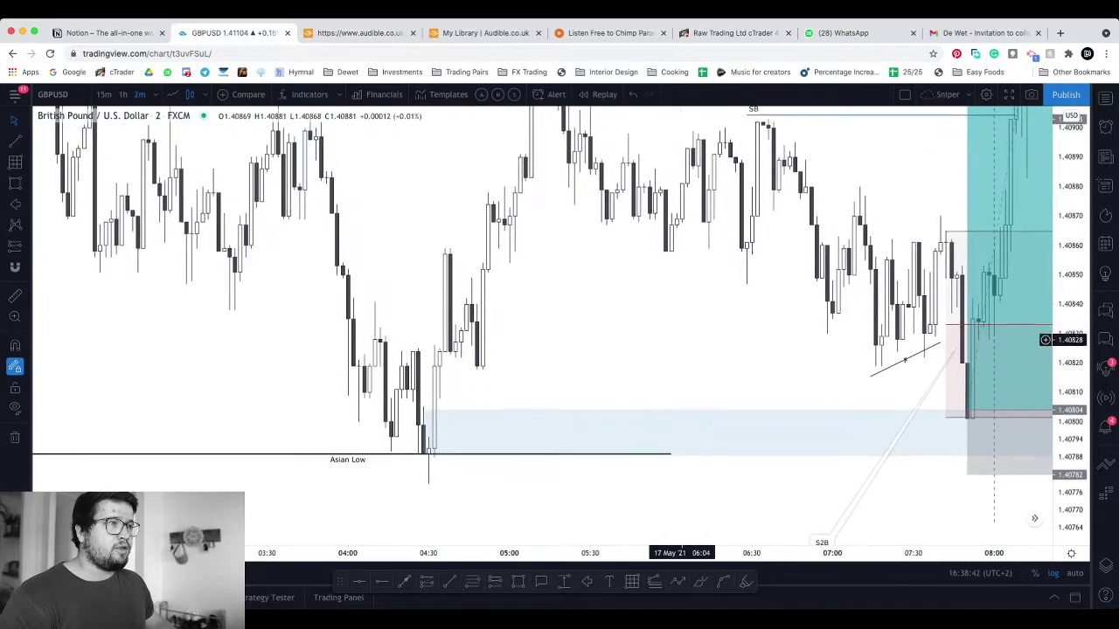
drag(623, 287, 632, 291)
drag(847, 119, 457, 304)
drag(638, 306, 454, 306)
click(547, 314)
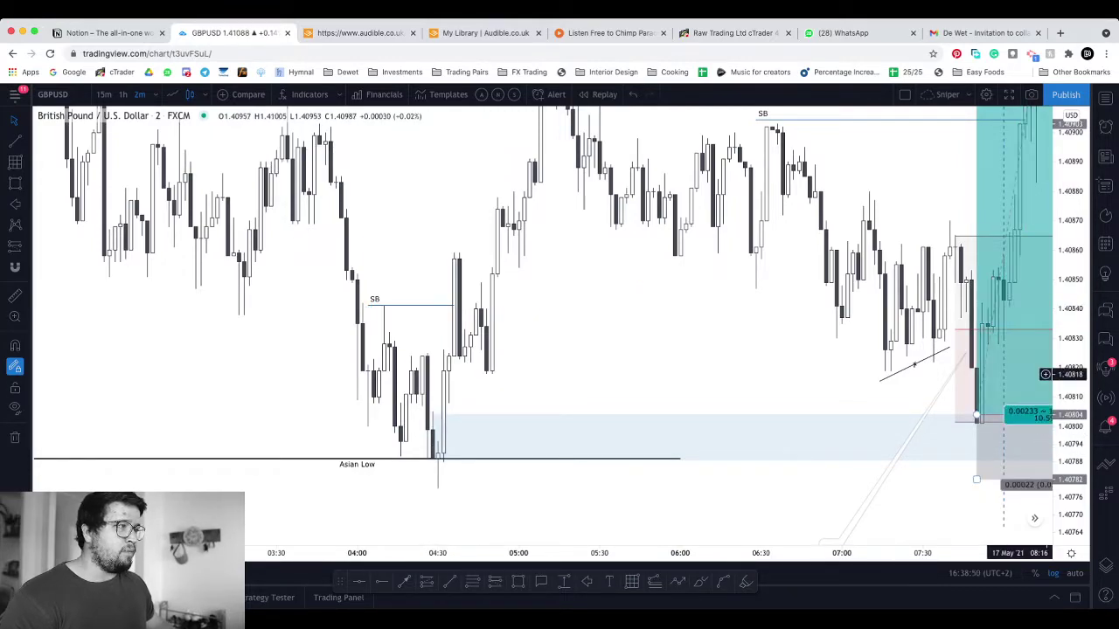
drag(1070, 376, 1070, 408)
drag(735, 354, 704, 355)
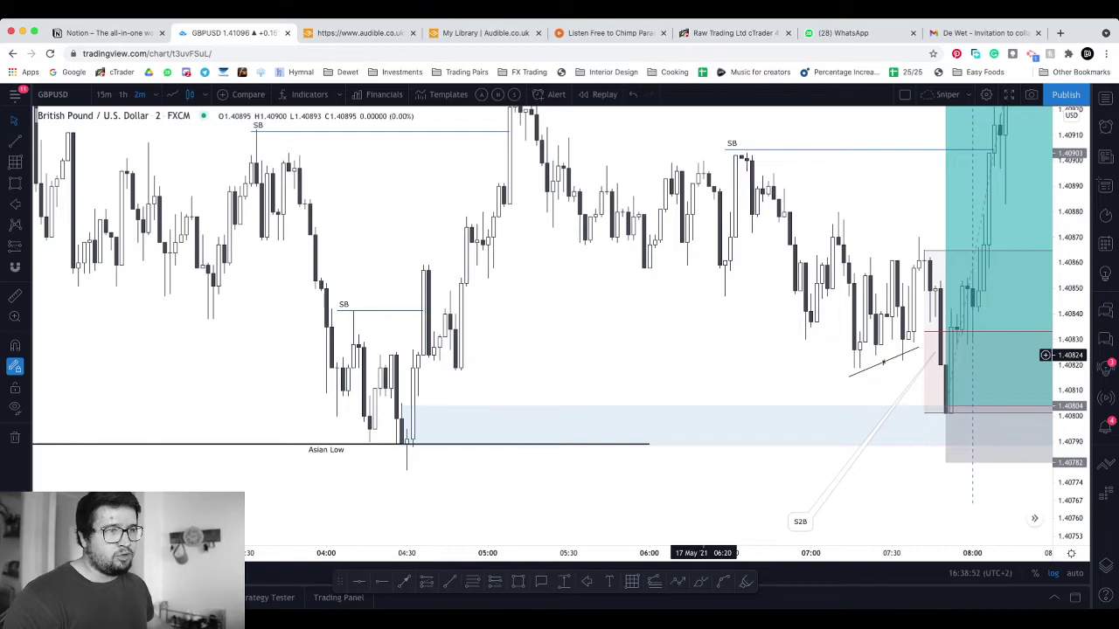
scroll(1046, 354, right, 5)
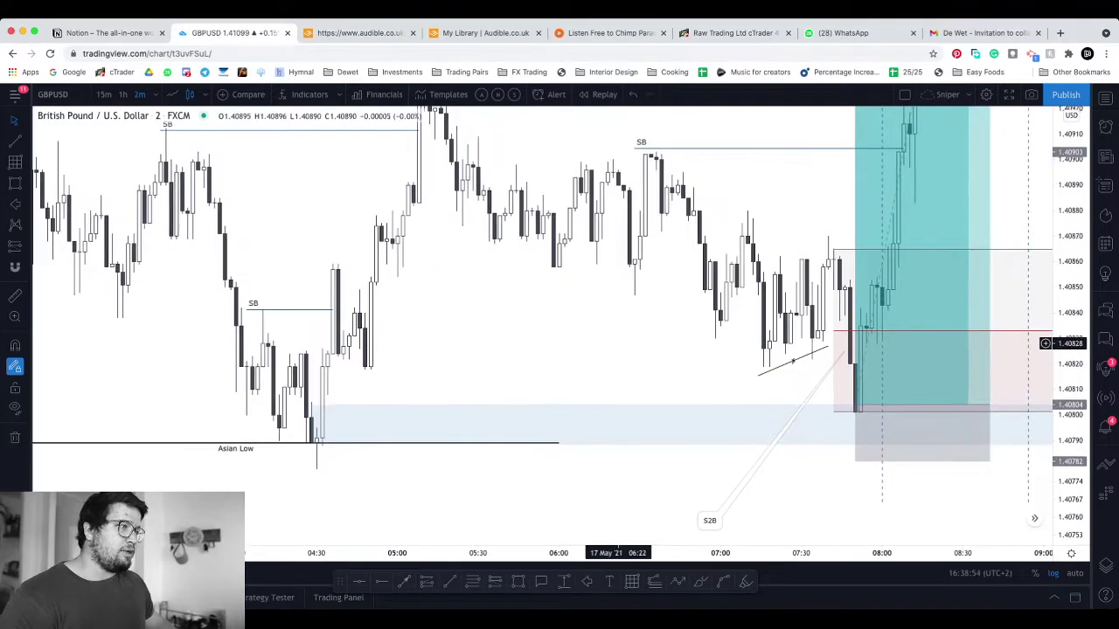
scroll(1045, 411, right, 5)
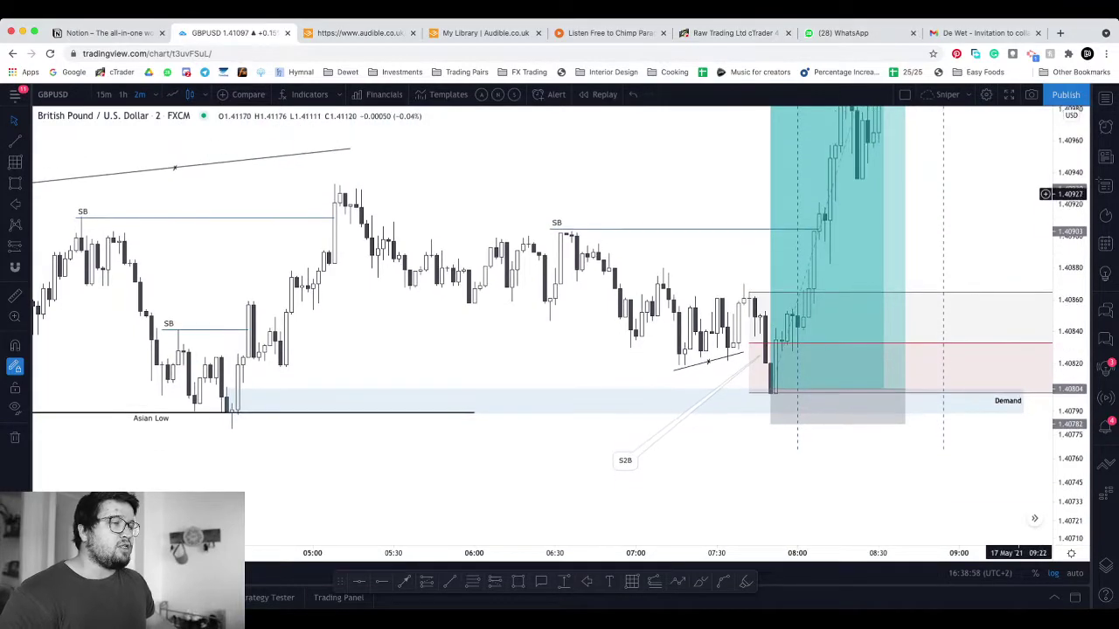
scroll(769, 262, right, 2)
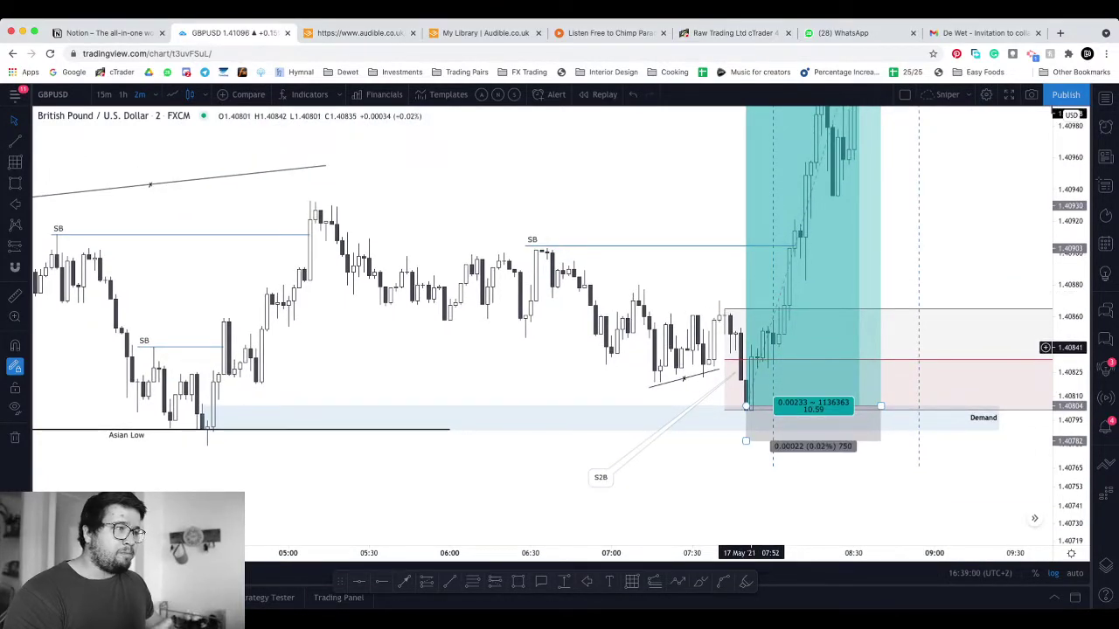
Step: Examine the price move from the demand zone at the Asian Low up through the supply zone around the Frankfurt and London opens
scroll(1046, 402, right, 3)
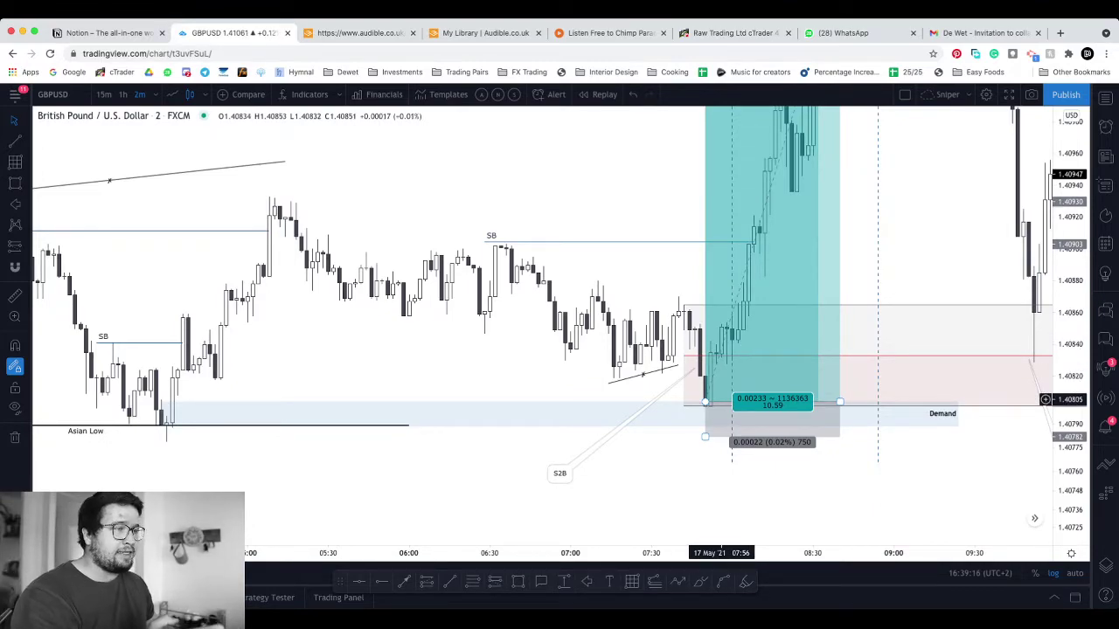
scroll(951, 260, down, 2)
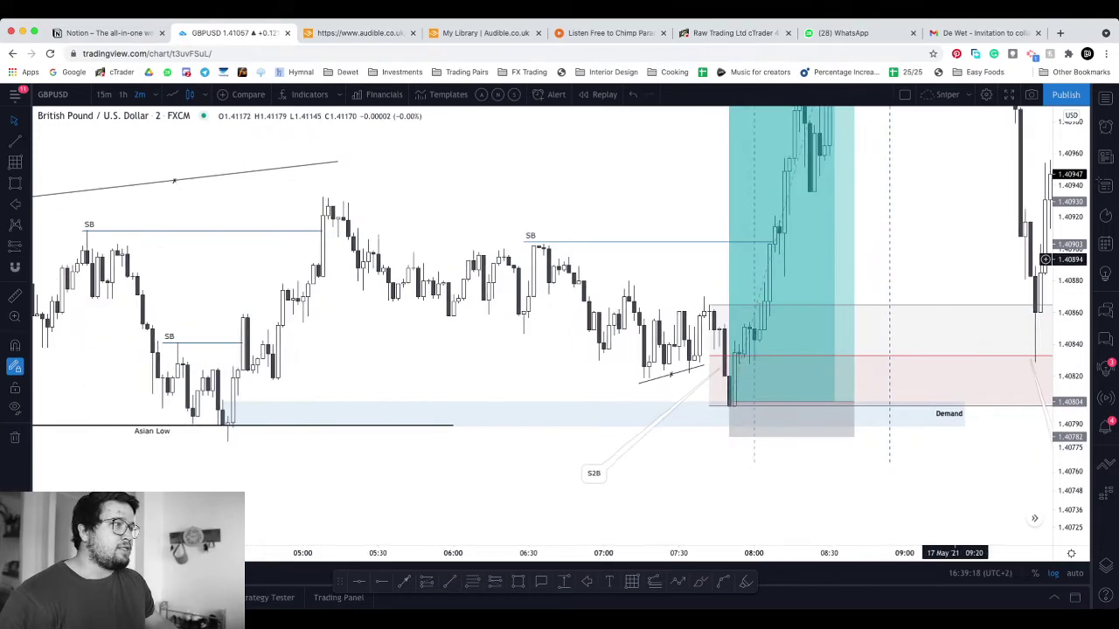
drag(1071, 174, 1071, 299)
scroll(959, 212, down, 1)
drag(959, 212, 703, 354)
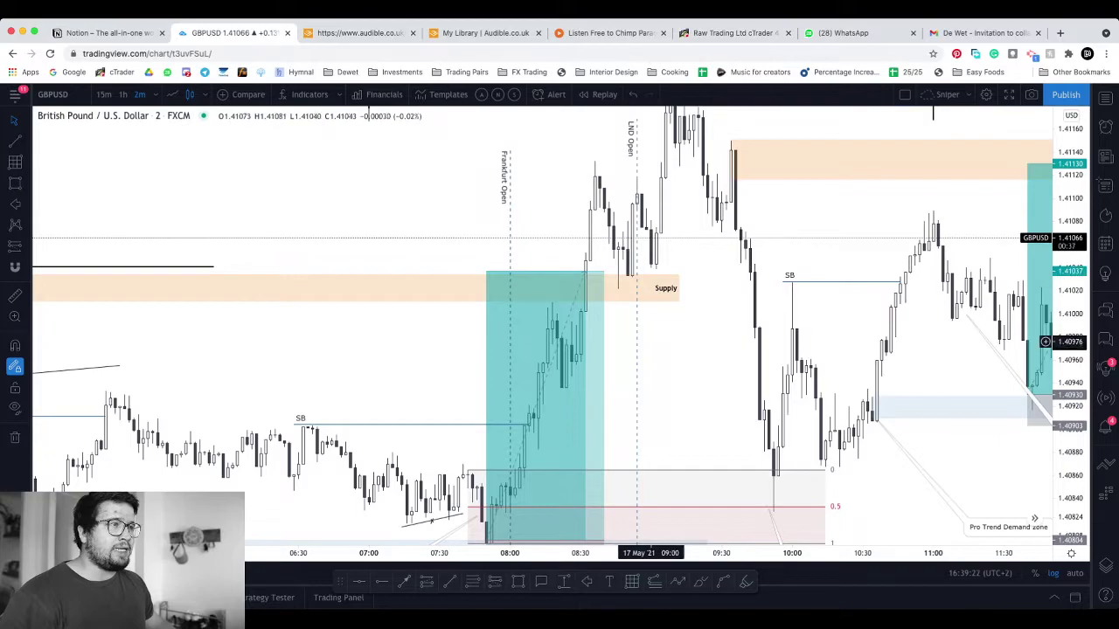
drag(1071, 254, 1071, 298)
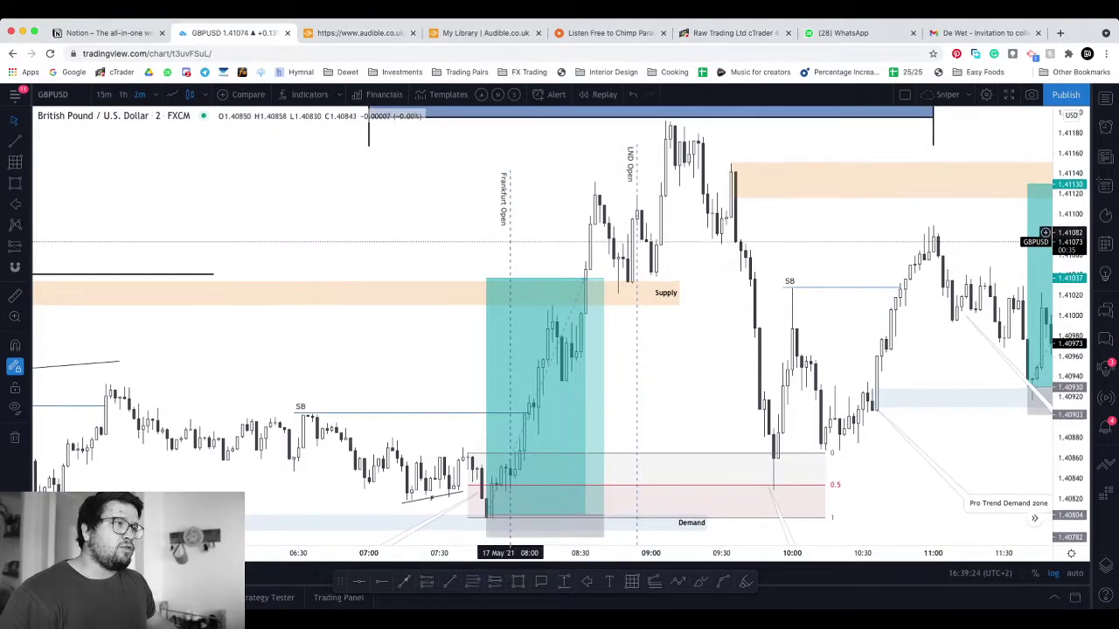
drag(689, 293, 657, 256)
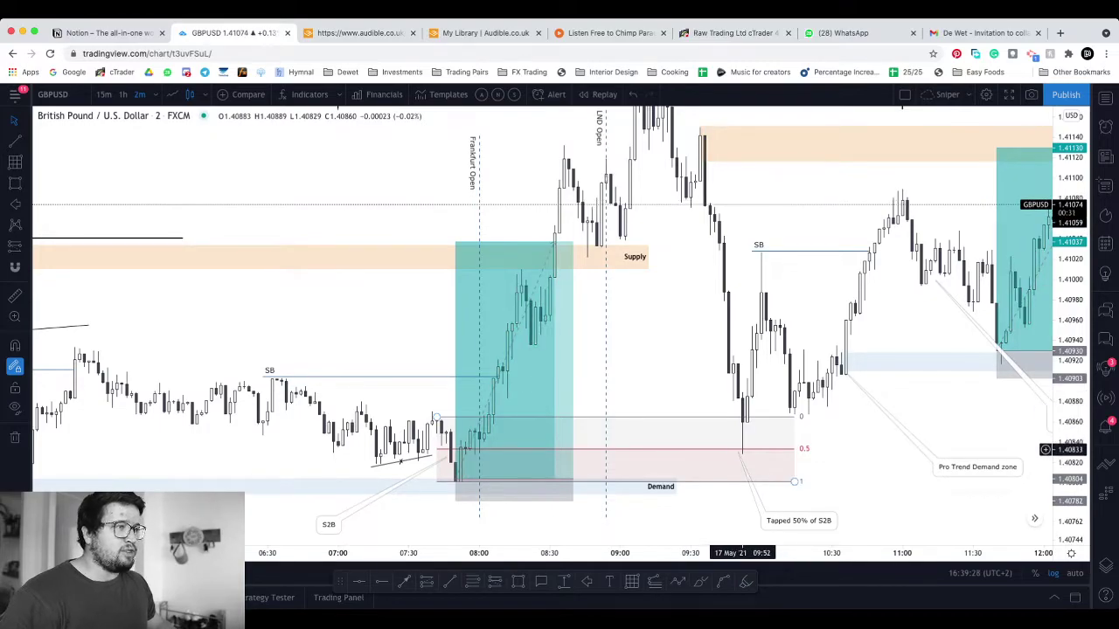
drag(663, 492, 706, 438)
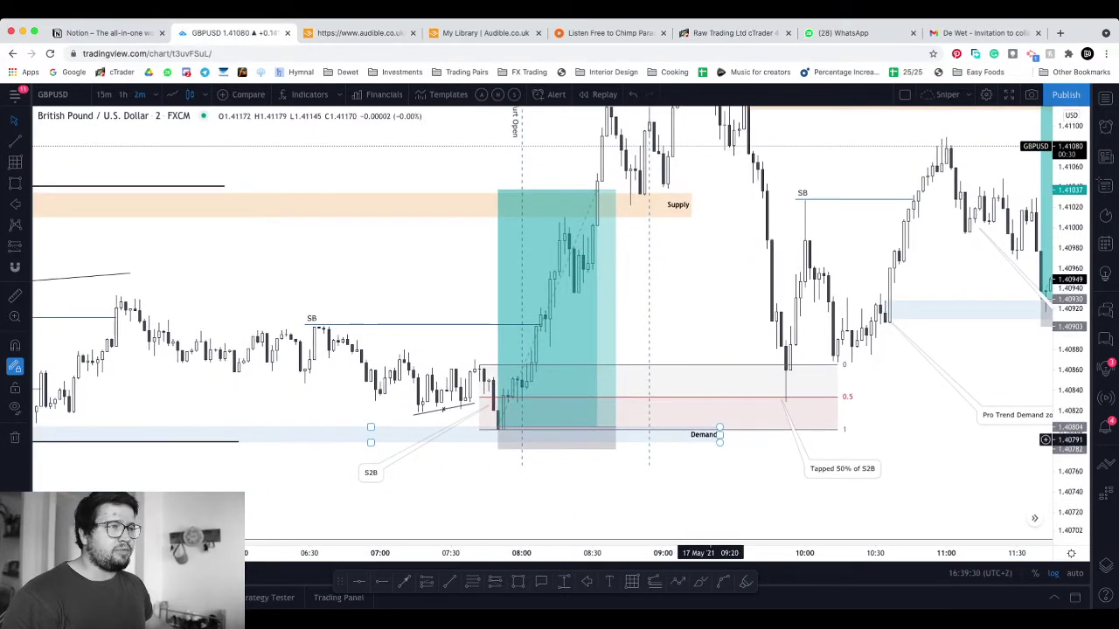
Step: Inspect the first long position and the pullback into the S2B zone, through to the second long trade at the Pro Trend Demand zone
click(503, 415)
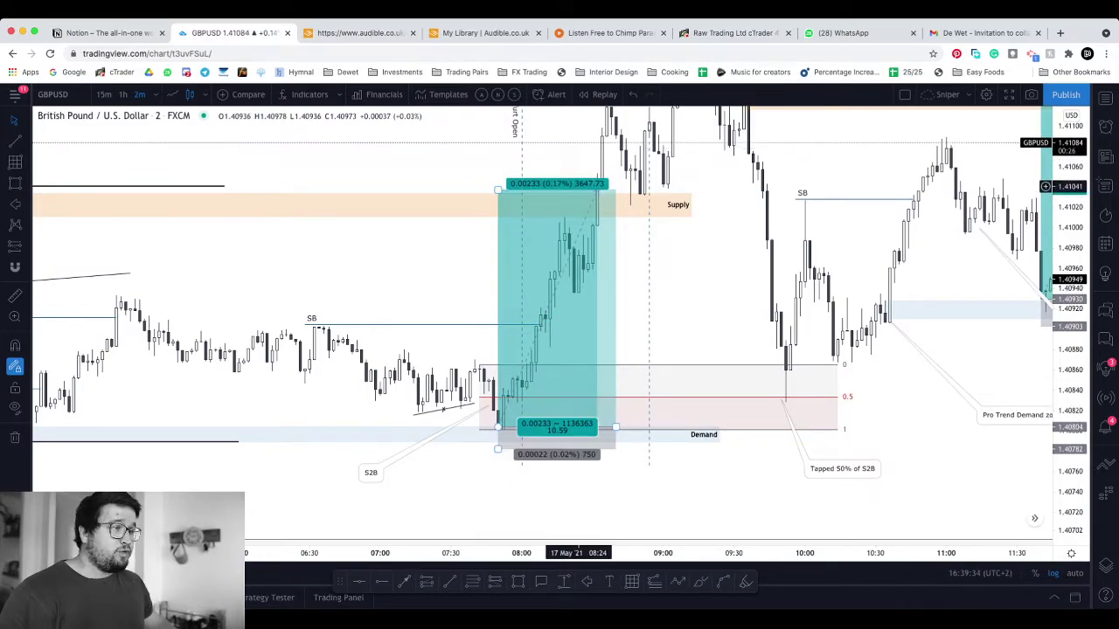
click(752, 260)
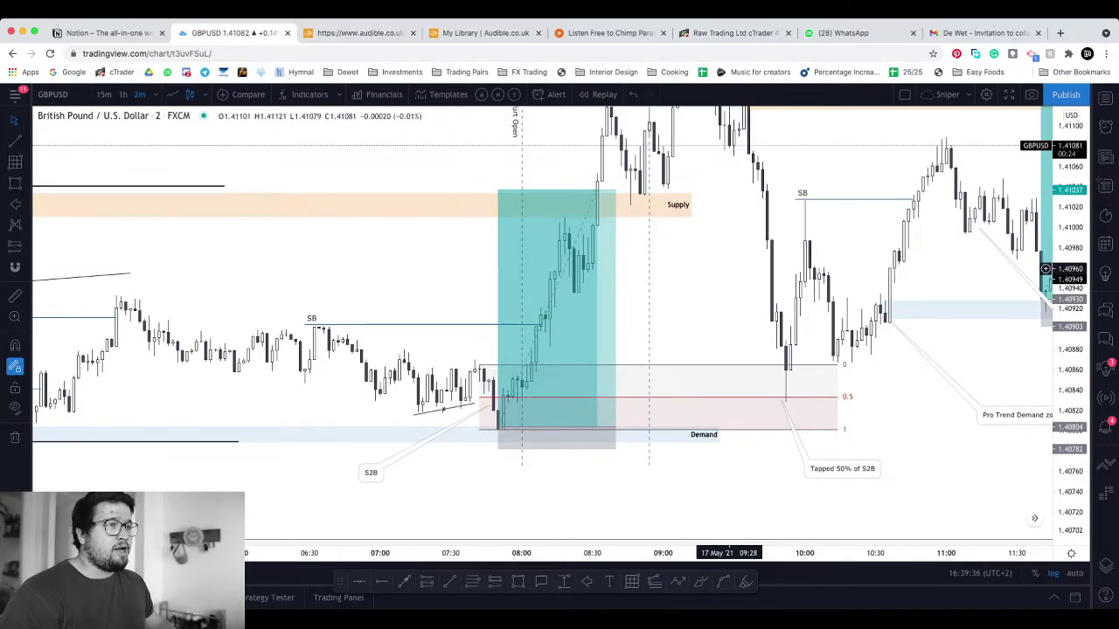
drag(739, 262, 752, 237)
scroll(813, 358, up, 3)
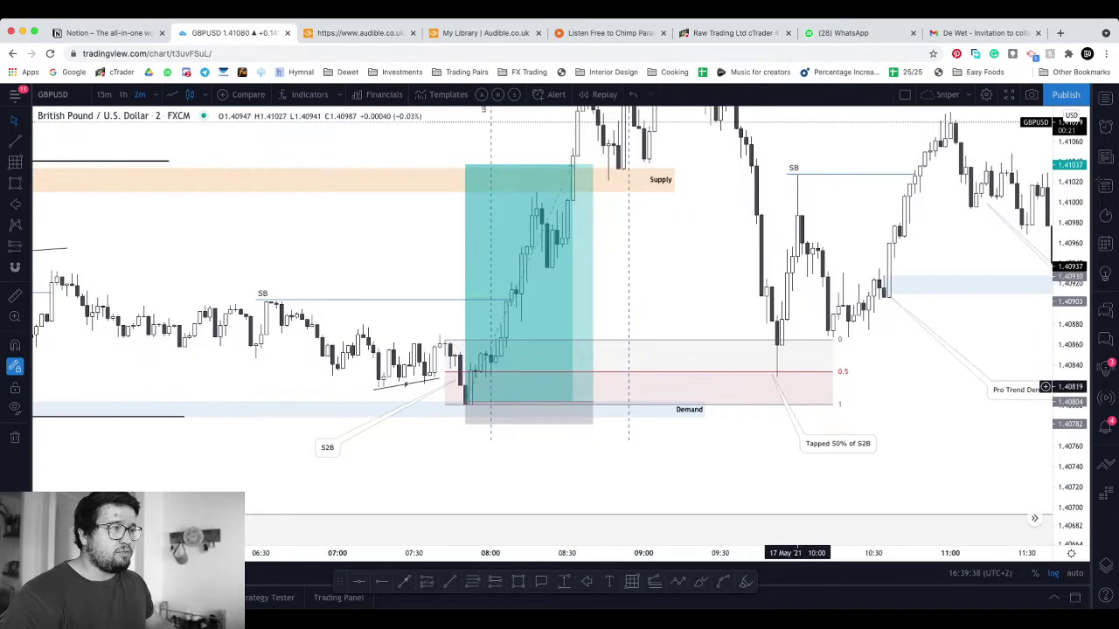
drag(737, 371, 706, 405)
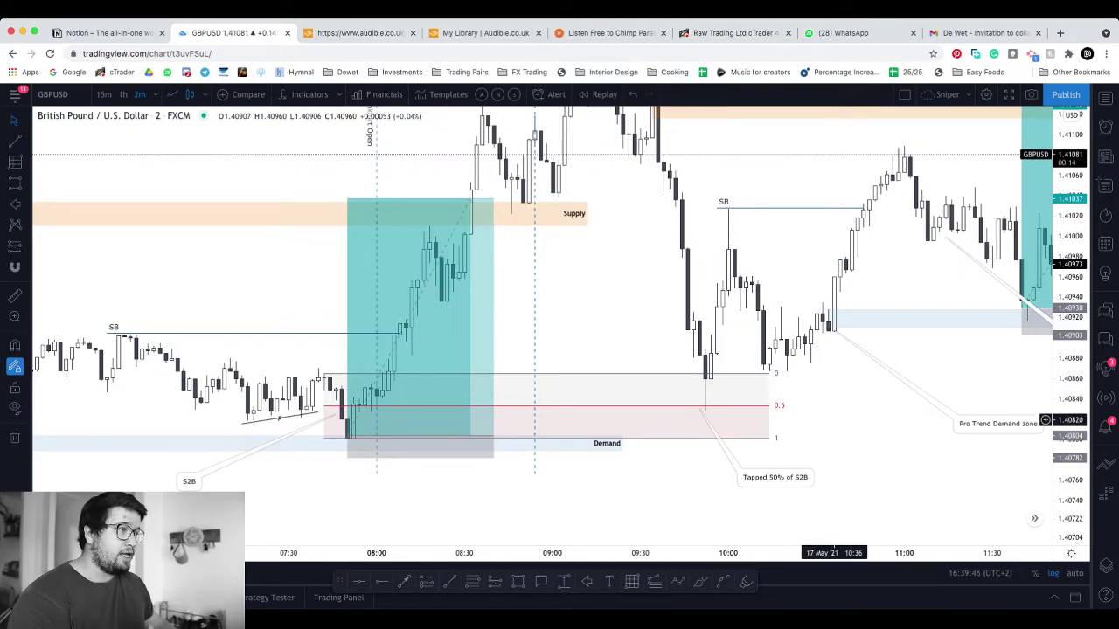
scroll(1045, 405, right, 5)
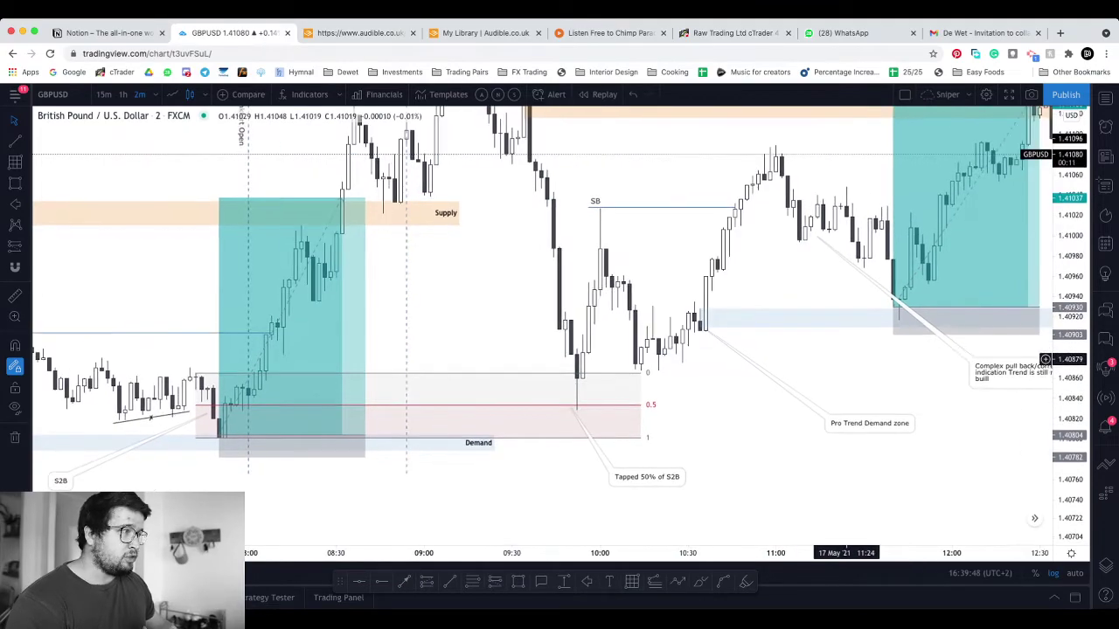
scroll(1045, 374, right, 1)
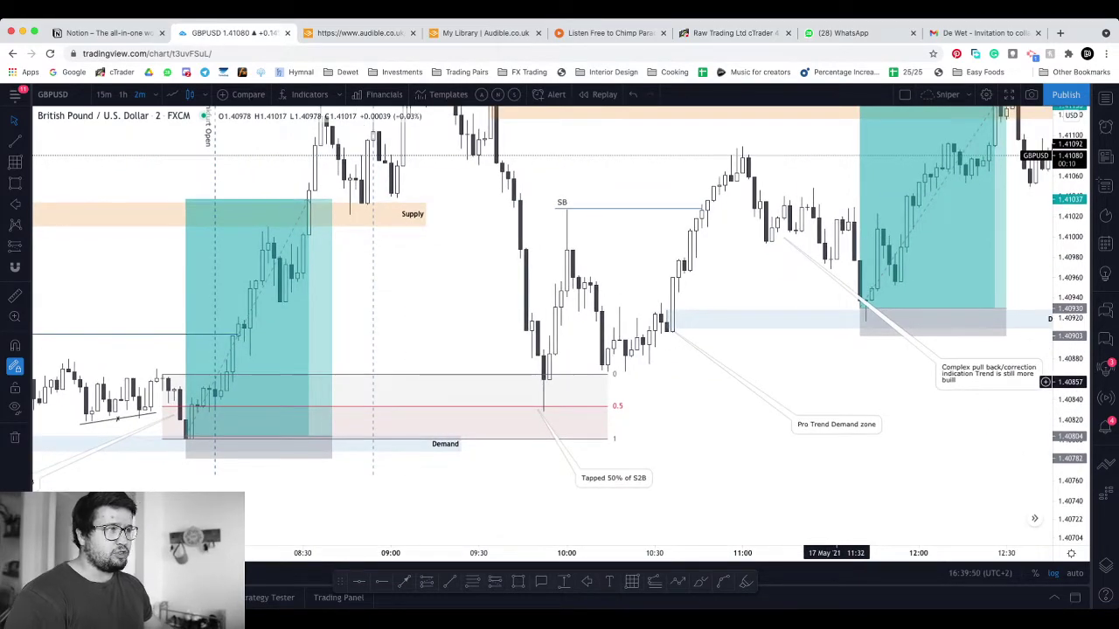
drag(793, 375, 794, 390)
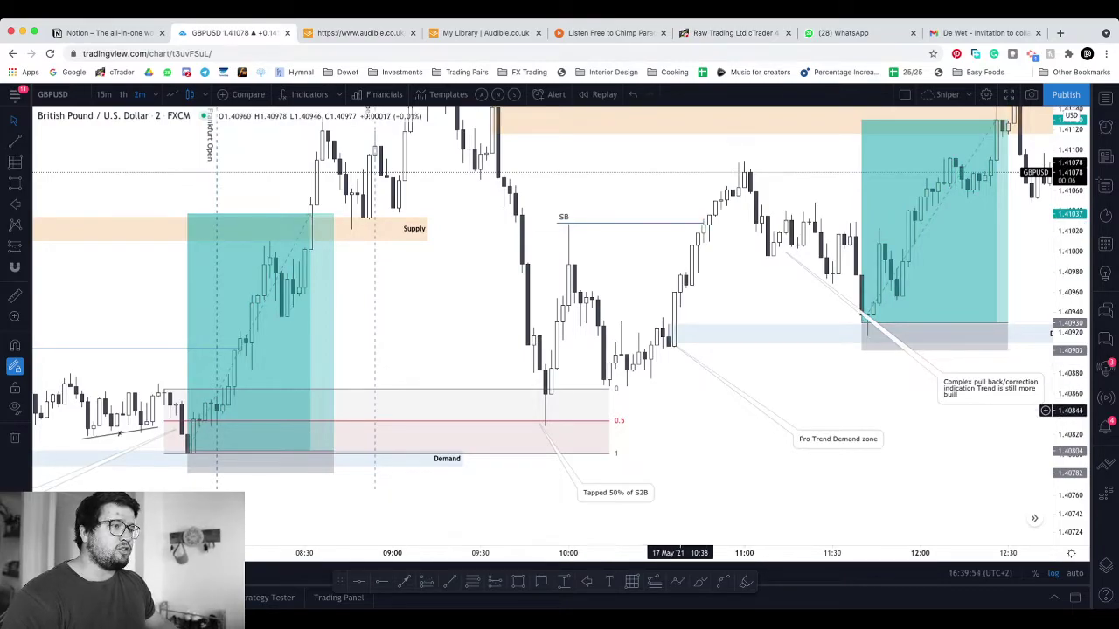
Step: Draw short trend lines under the 09:52 and 10:20 lows and a rising line to the 11:00 high, removing the extra line to the SB high
click(449, 581)
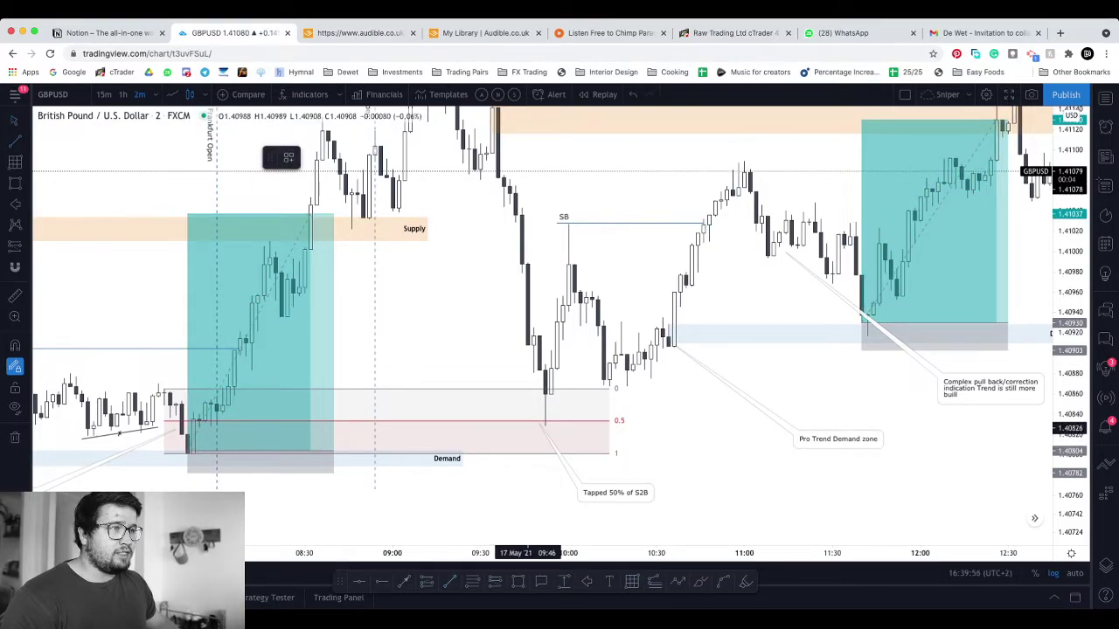
click(557, 428)
click(586, 388)
click(657, 389)
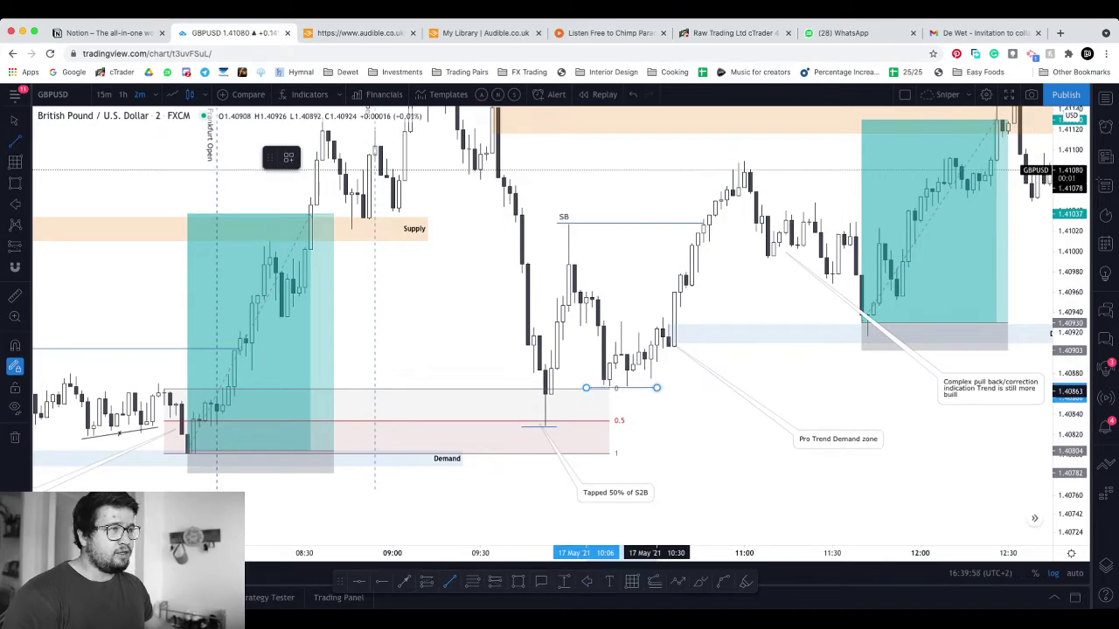
click(632, 383)
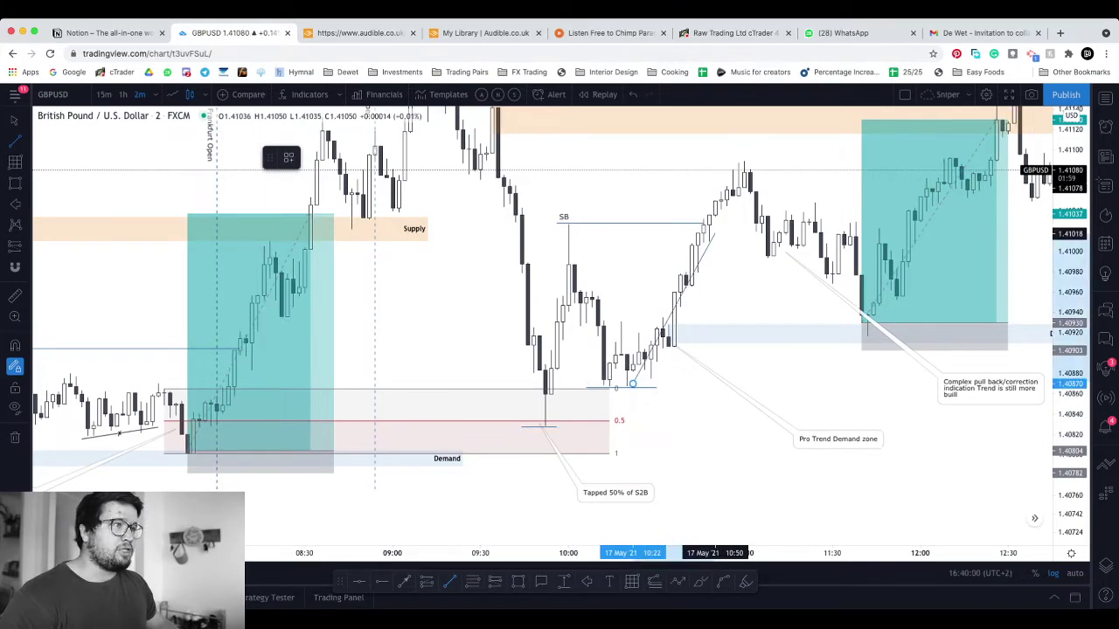
double_click(739, 173)
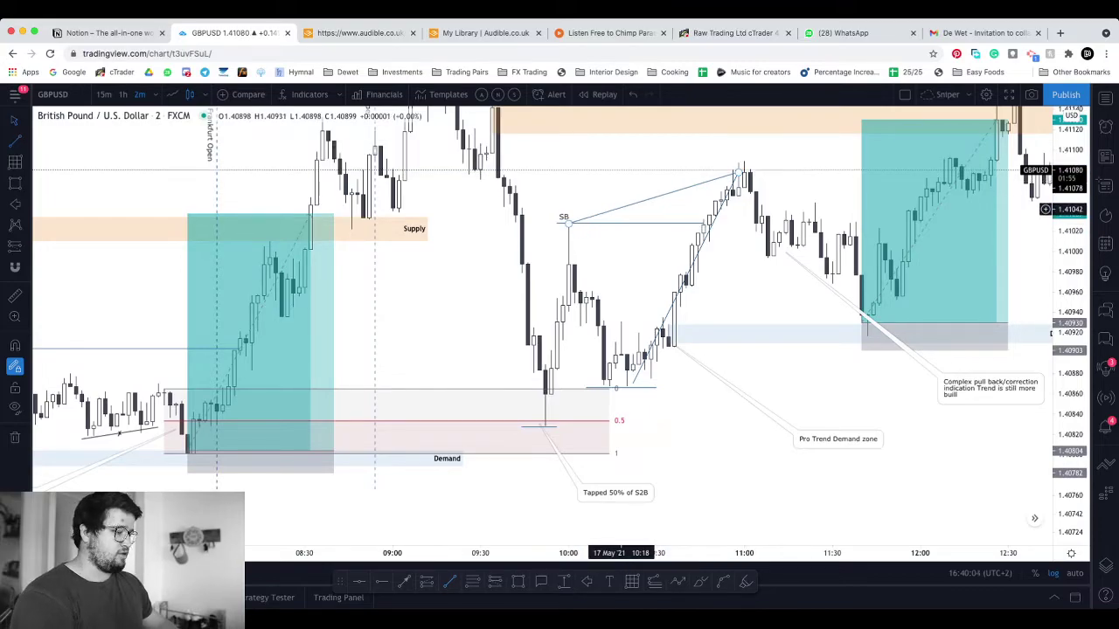
key(Delete)
Step: Move the "Complex pull back/correction" callout beneath the pullback and bring the "Pro Trend Demand zone" callout closer to its zone
drag(757, 268, 713, 305)
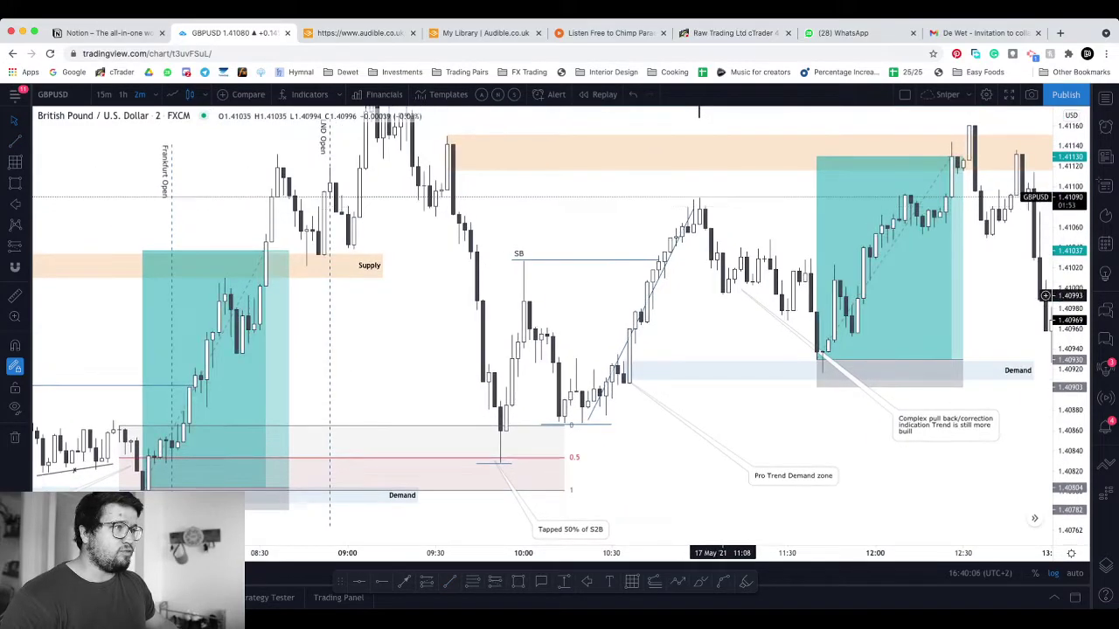
scroll(787, 324, right, 3)
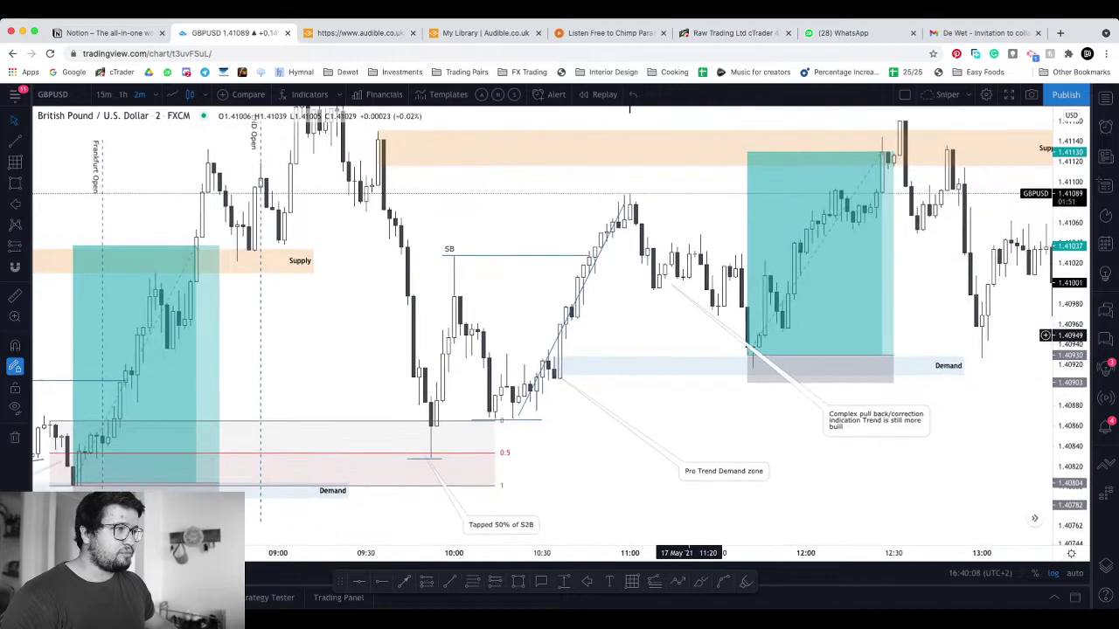
drag(888, 421, 707, 398)
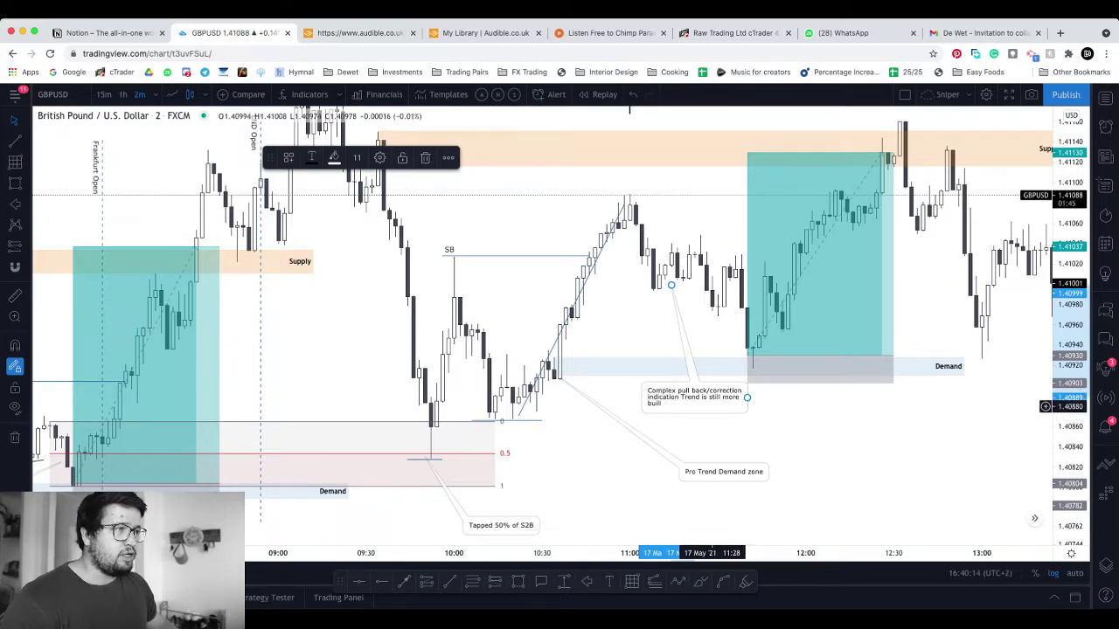
scroll(1046, 437, right, 5)
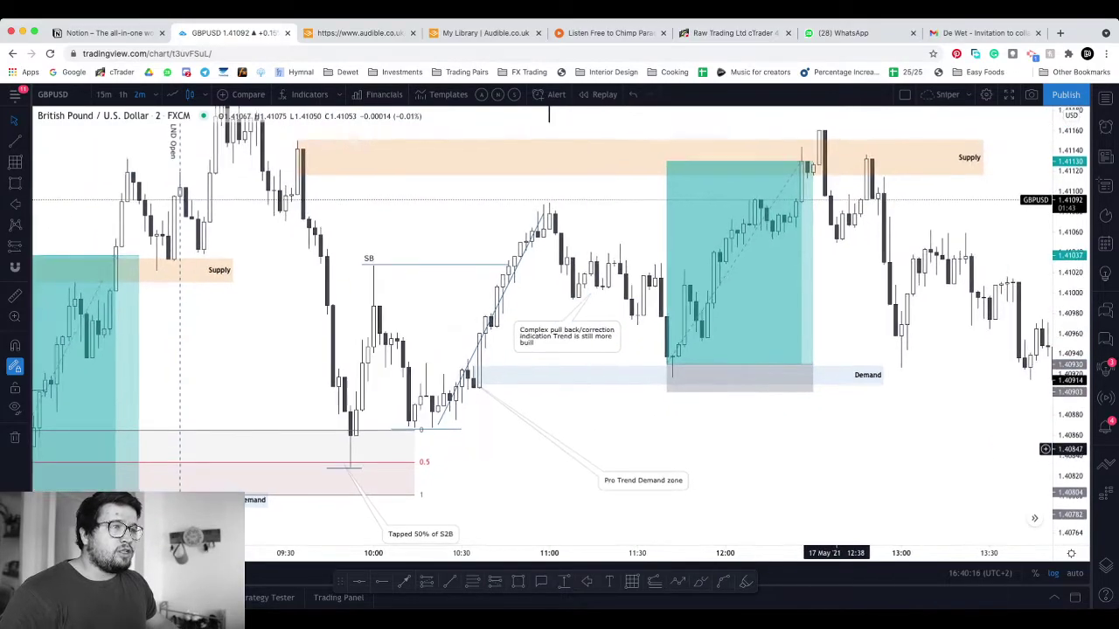
drag(637, 483, 584, 460)
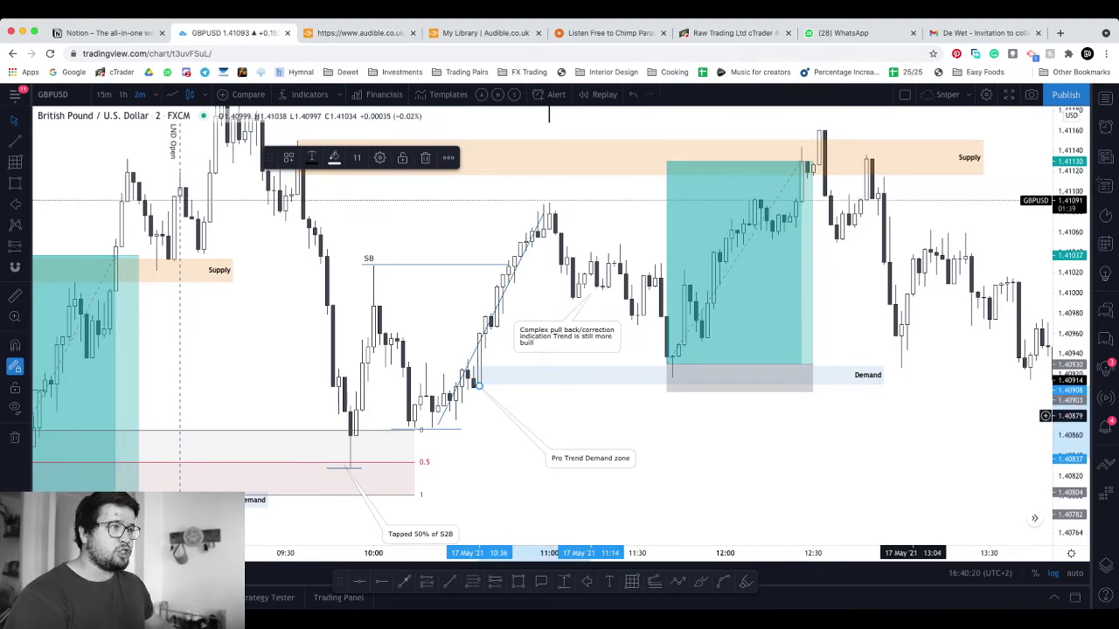
scroll(1045, 424, left, 2)
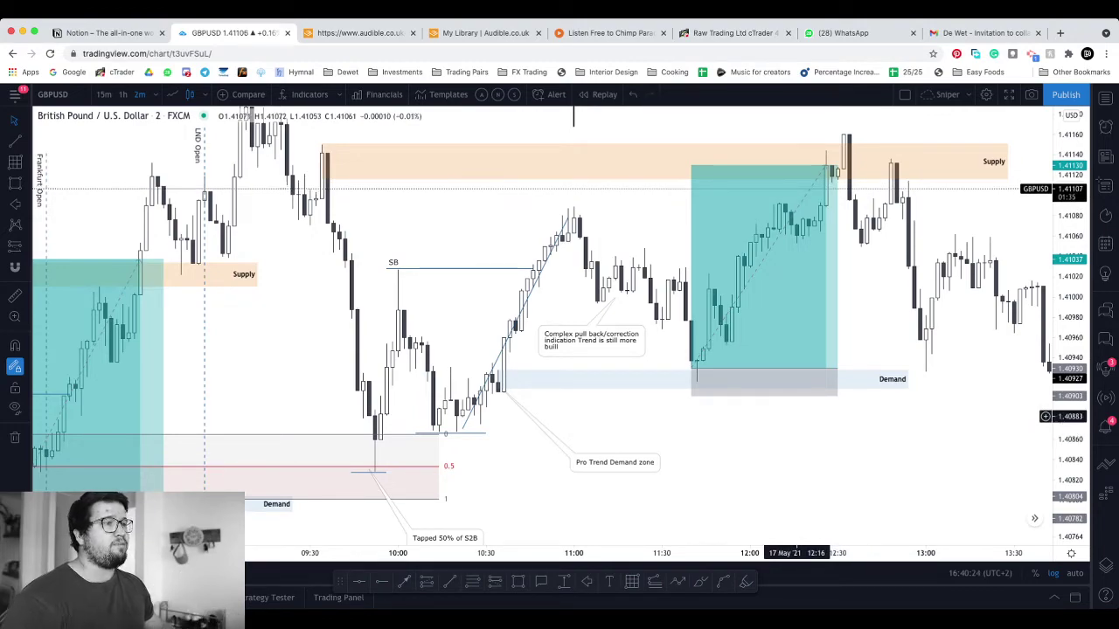
Step: Check the Pro Trend Demand zone and set the second long position's stop level just below it at 1.40904
click(612, 382)
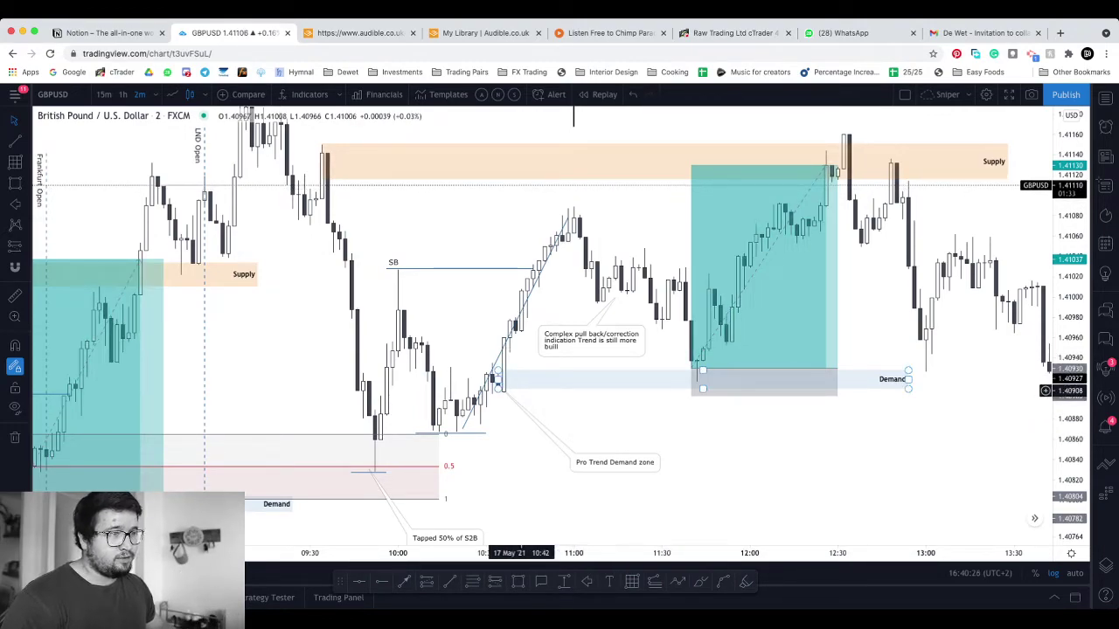
click(498, 392)
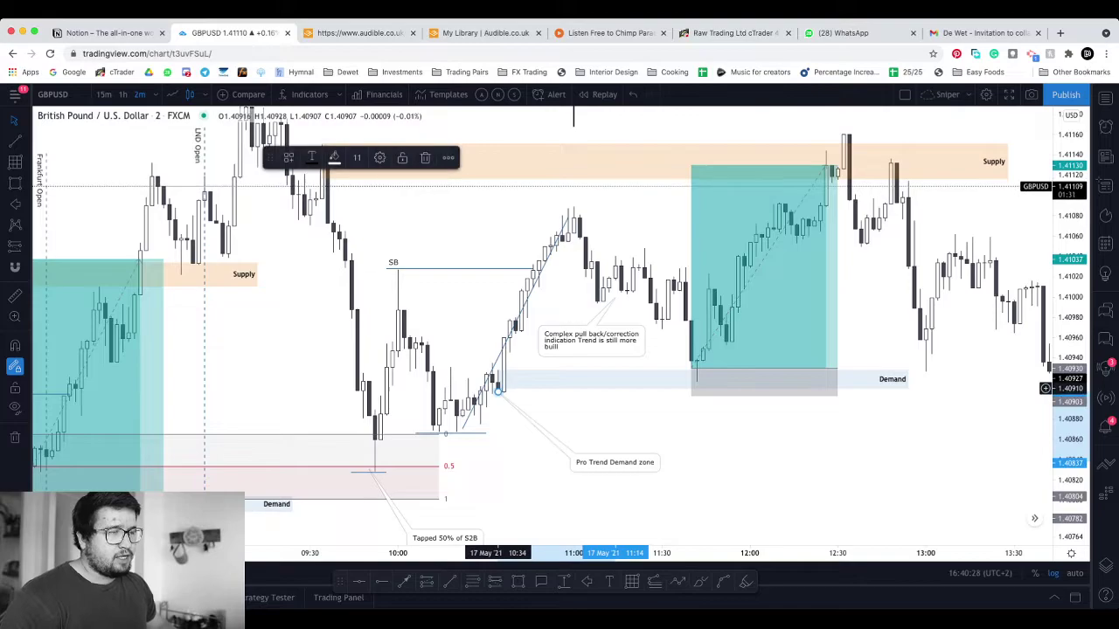
click(558, 416)
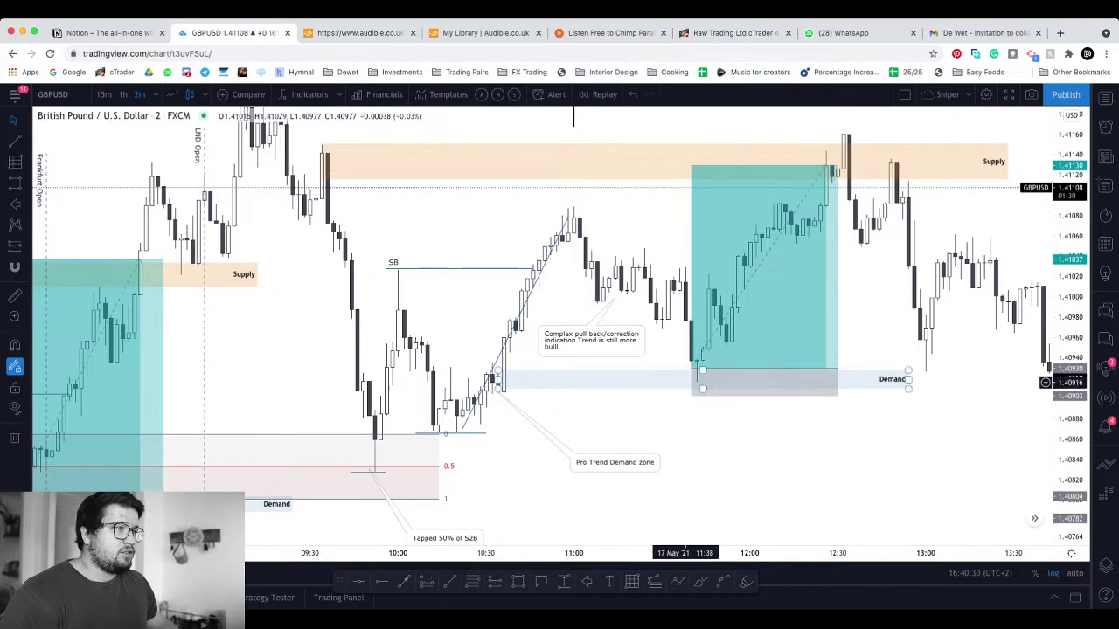
drag(692, 396, 692, 398)
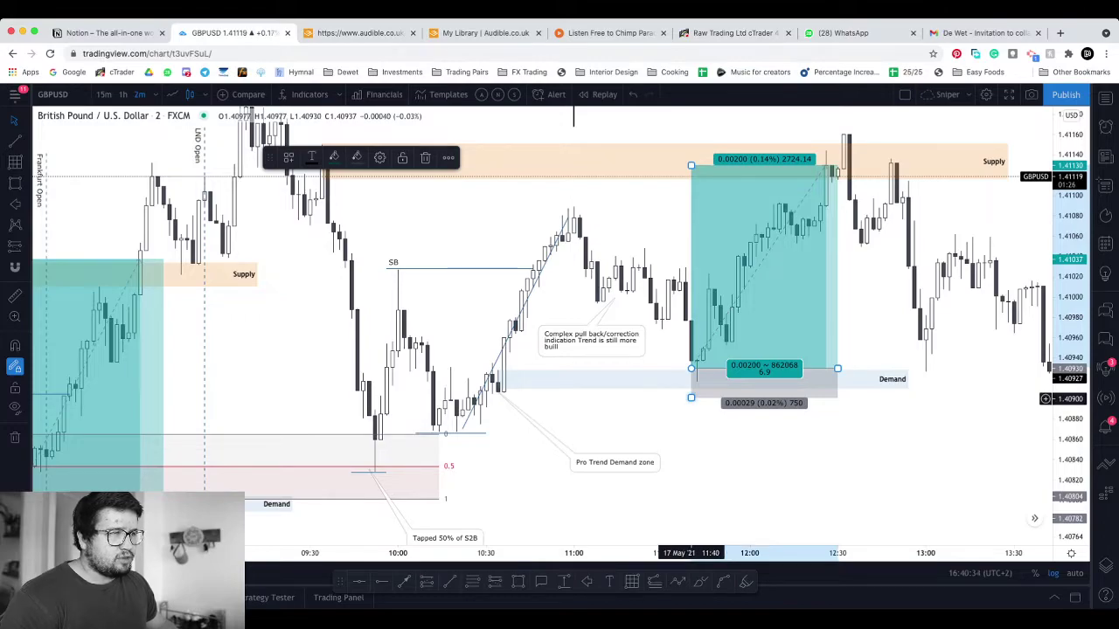
drag(690, 398, 691, 395)
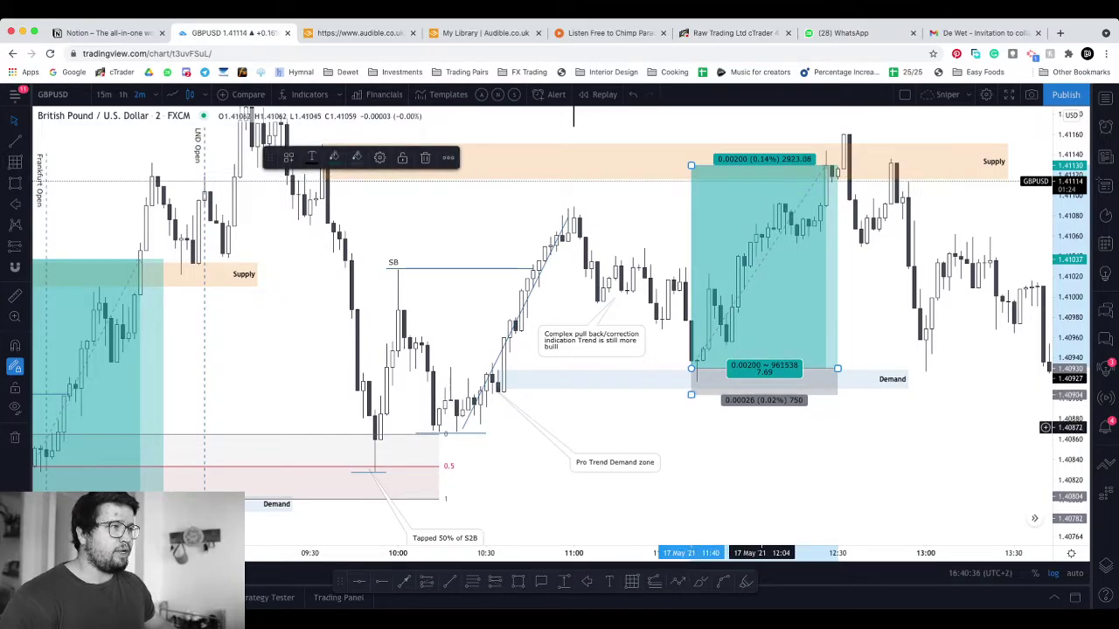
click(771, 428)
Step: Switch the chart to the 1-minute timeframe and examine the supply zone where the second long trade reaches its target
drag(852, 300, 850, 339)
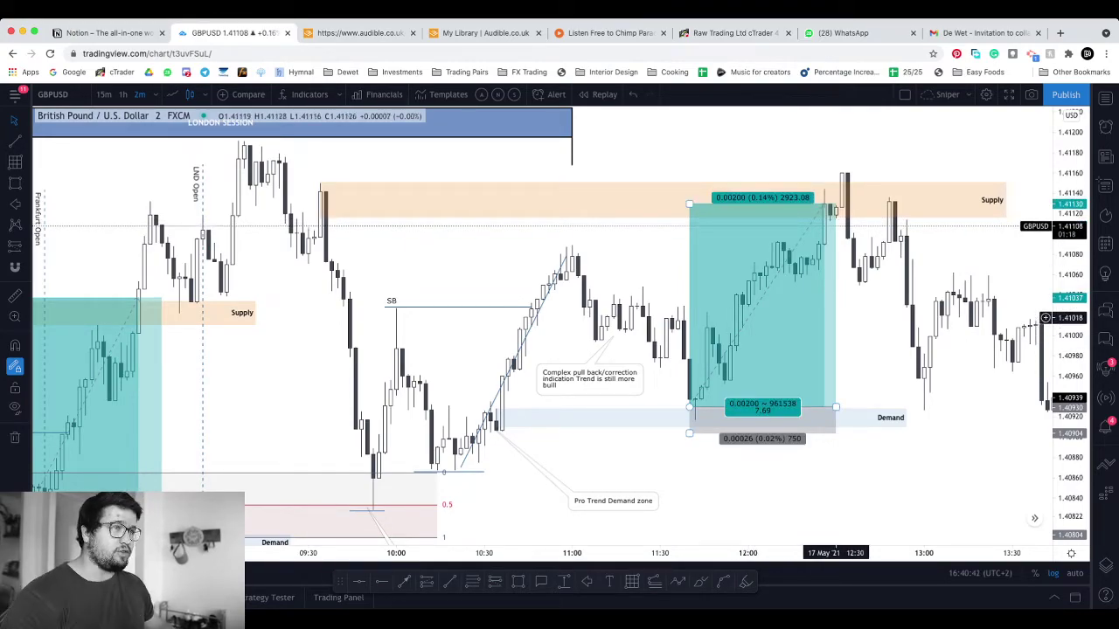
click(1046, 315)
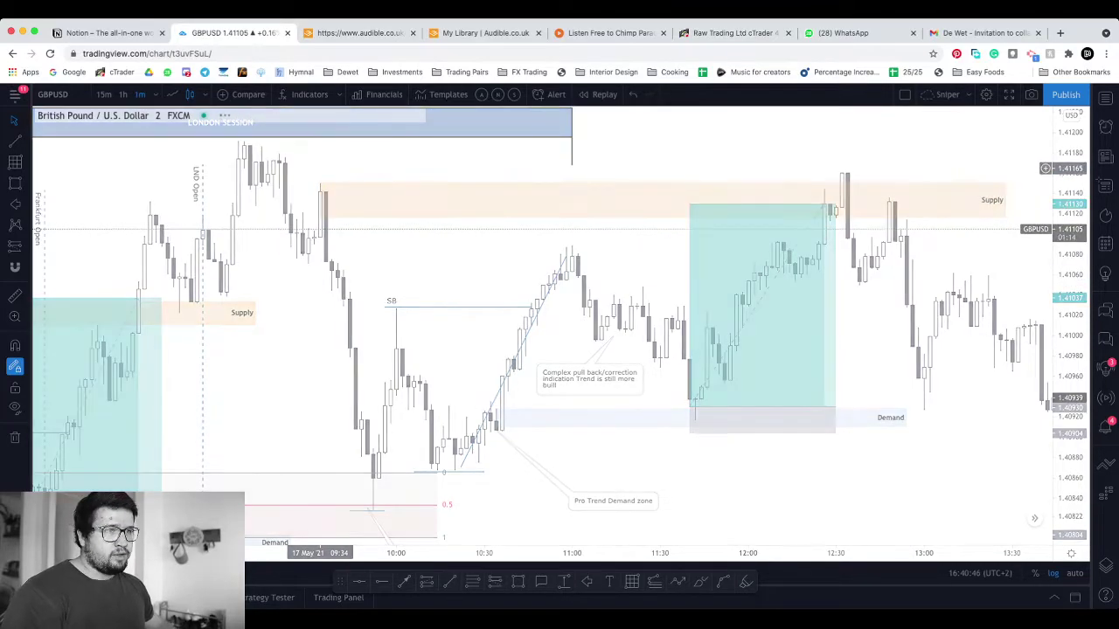
key(1)
key(Return)
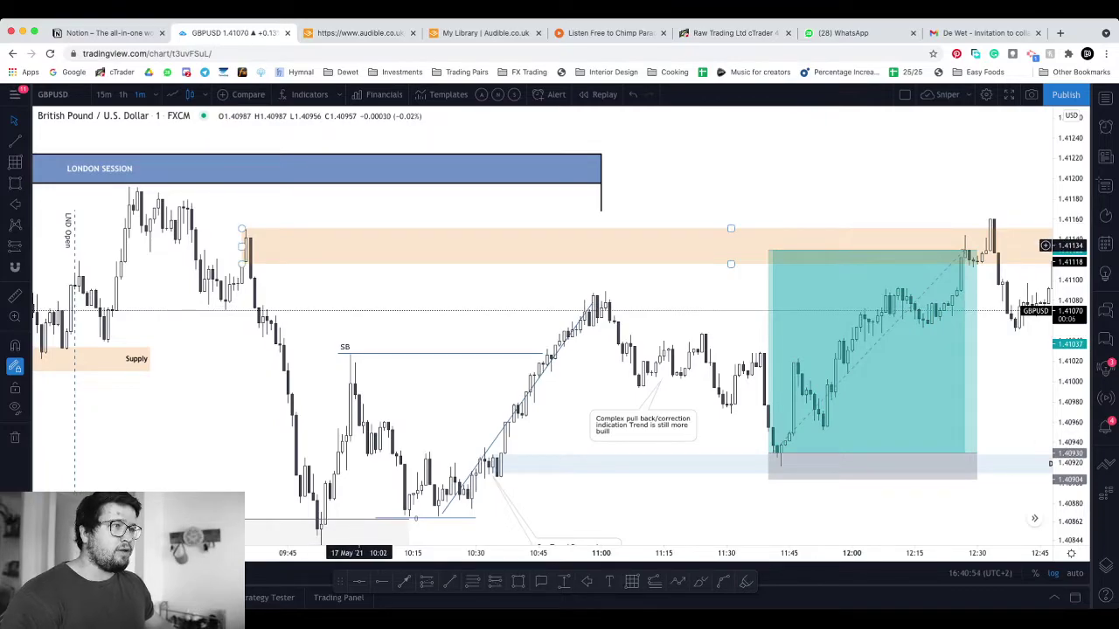
drag(817, 179, 607, 153)
scroll(651, 157, down, 2)
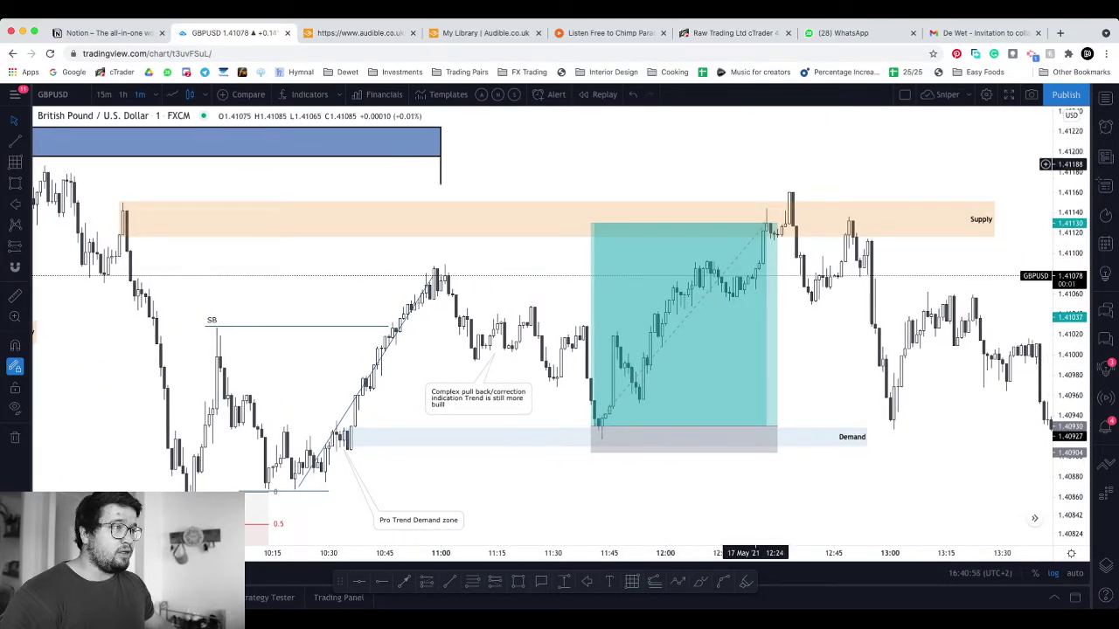
drag(756, 165, 735, 157)
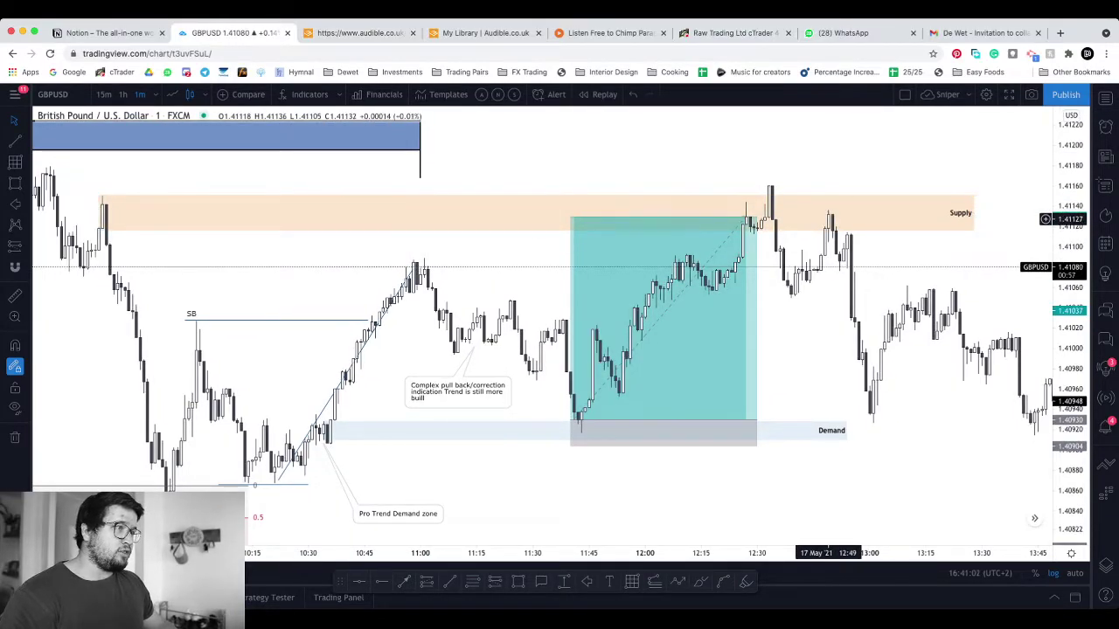
drag(829, 223, 706, 223)
drag(804, 223, 723, 362)
Step: Switch the chart to the 5-minute timeframe and bring the Asian range, the London session and both long trades into view
key(5)
key(Return)
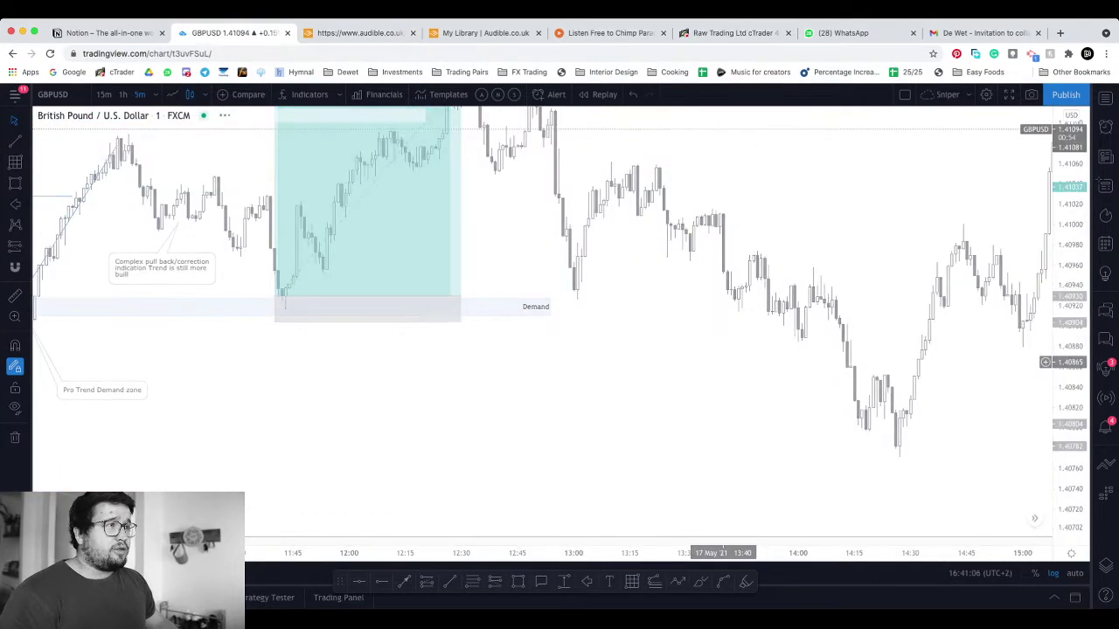
drag(1070, 203, 1070, 263)
drag(911, 257, 612, 252)
scroll(613, 253, up, 2)
drag(982, 236, 824, 334)
scroll(690, 359, up, 1)
scroll(652, 166, left, 1)
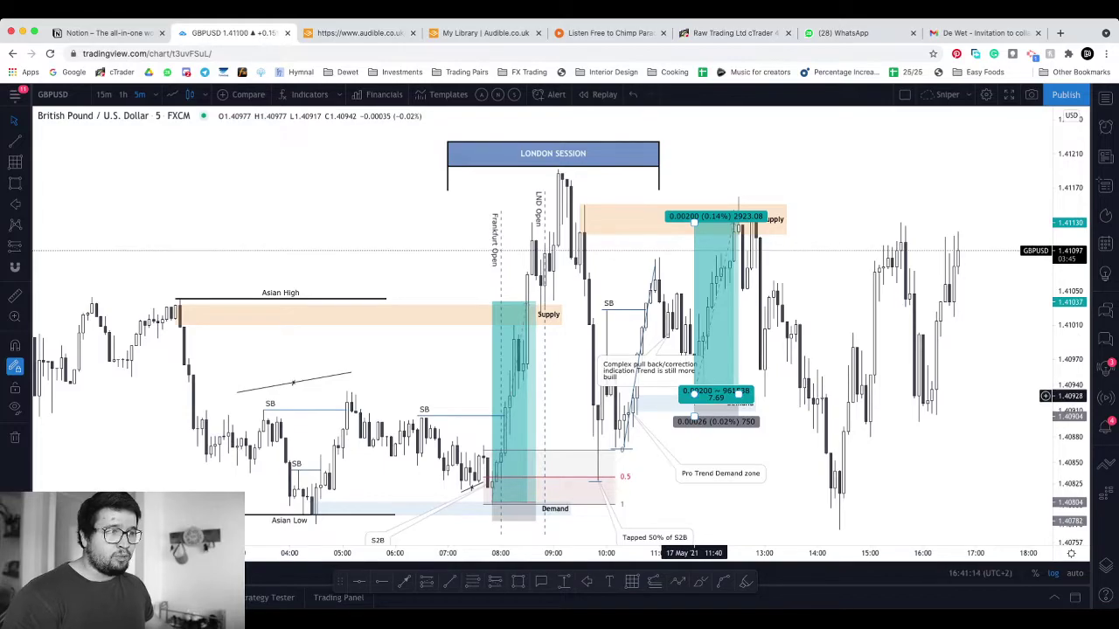
Step: Review the GBPUSD London session from the Asian range through both long trades and the price action following the second target
drag(818, 224, 902, 214)
scroll(887, 217, up, 2)
drag(1070, 162, 1070, 275)
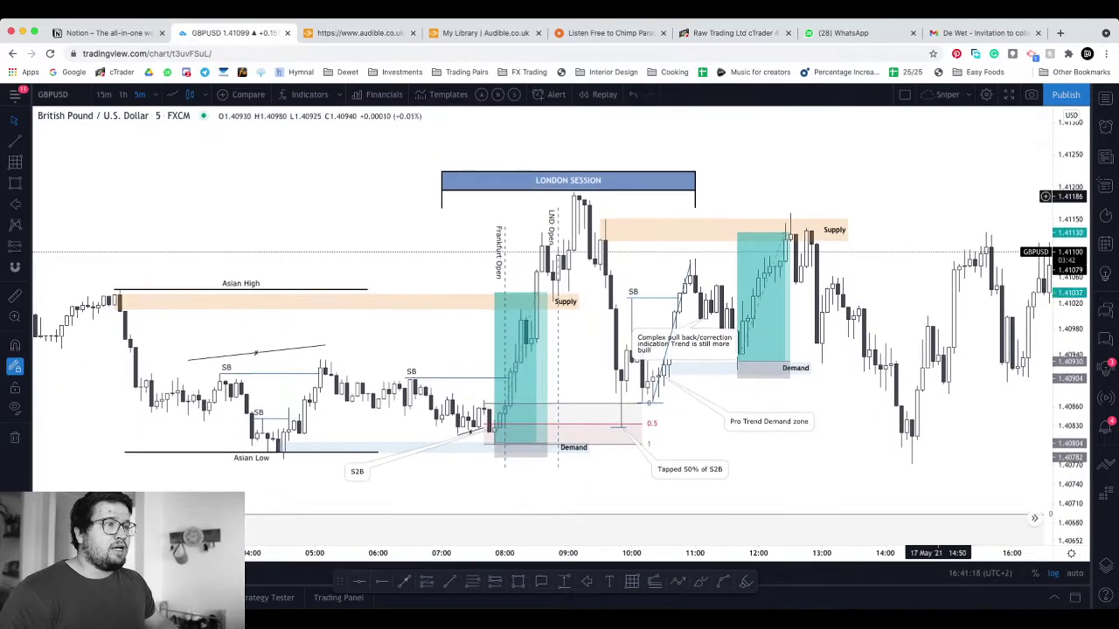
drag(938, 196, 836, 185)
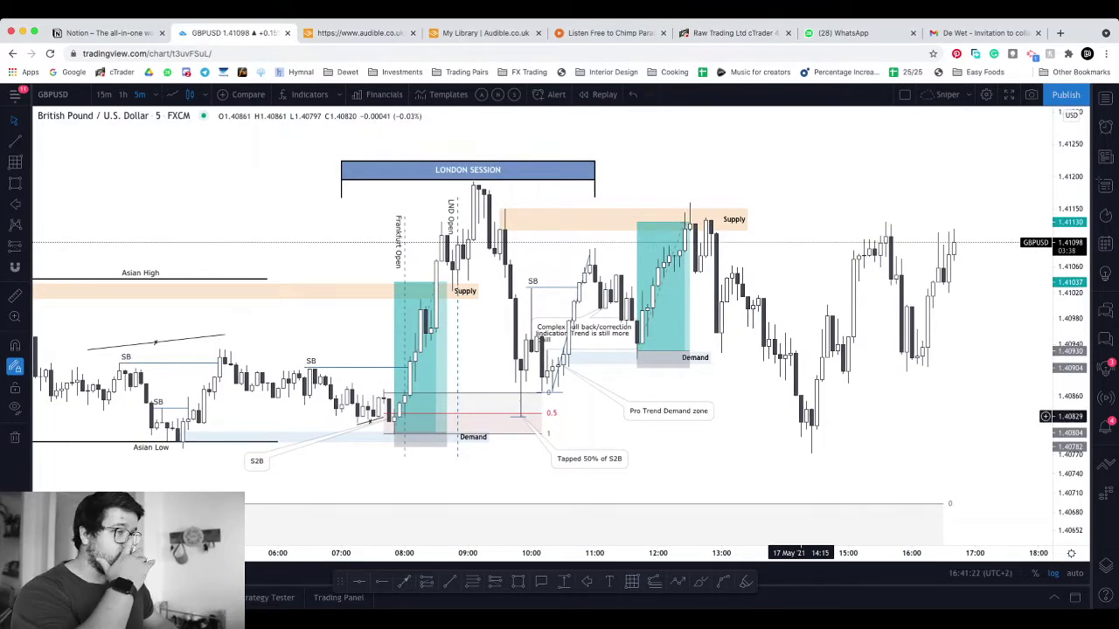
drag(761, 389, 882, 409)
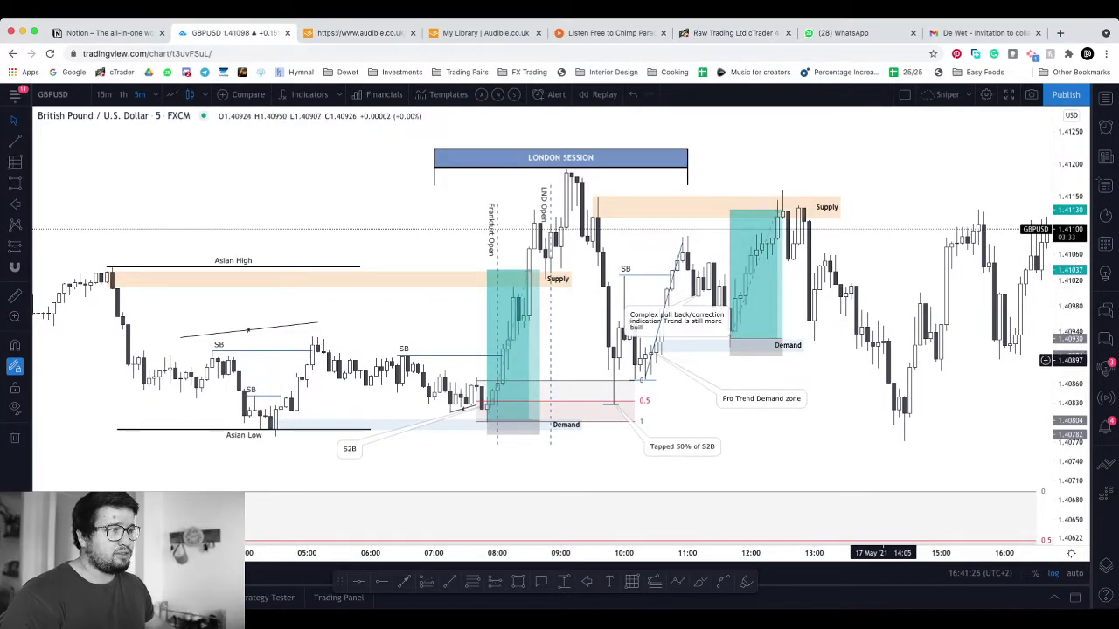
drag(857, 387, 927, 388)
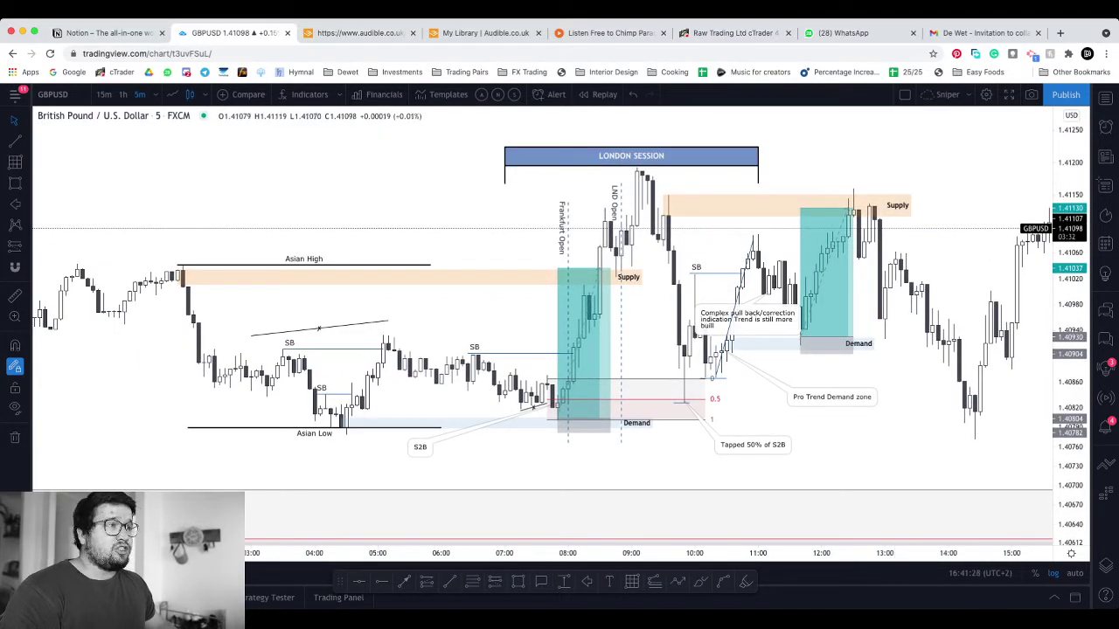
drag(1070, 400, 1070, 334)
drag(889, 232, 891, 260)
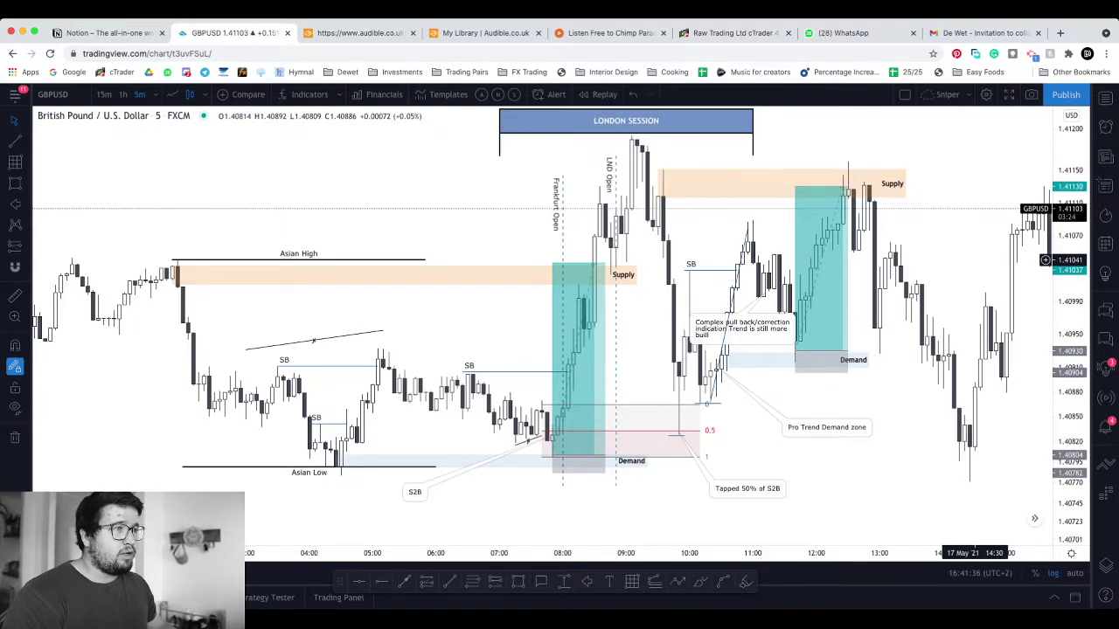
drag(1071, 206, 1071, 252)
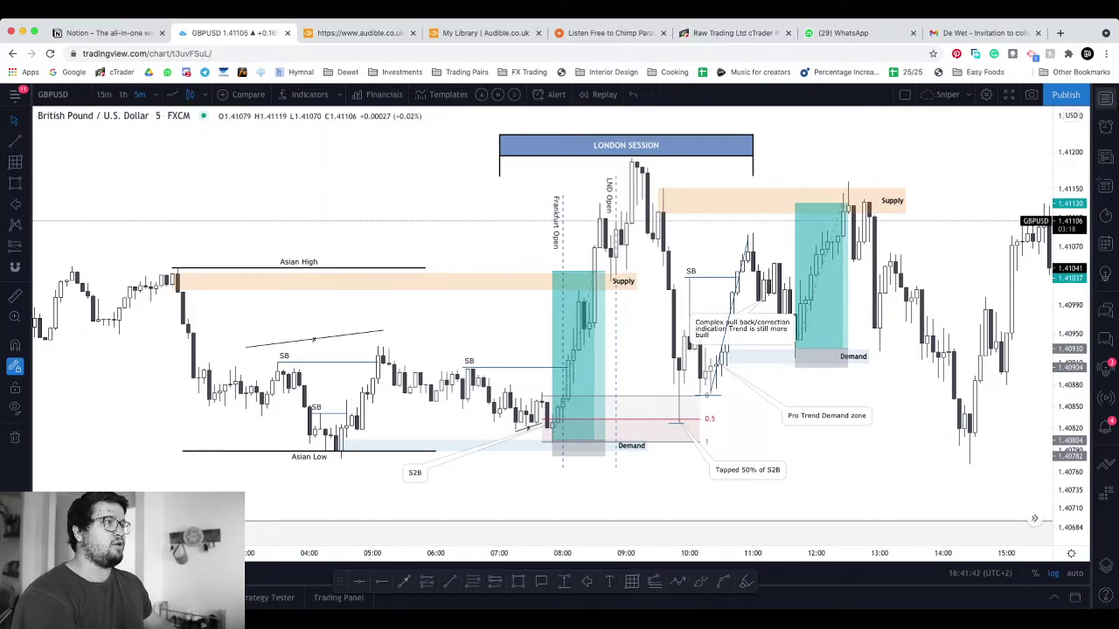
Step: Switch the chart to EURUSD from the My Main Pairs watchlist and view its 17 May price action
click(1106, 97)
click(997, 214)
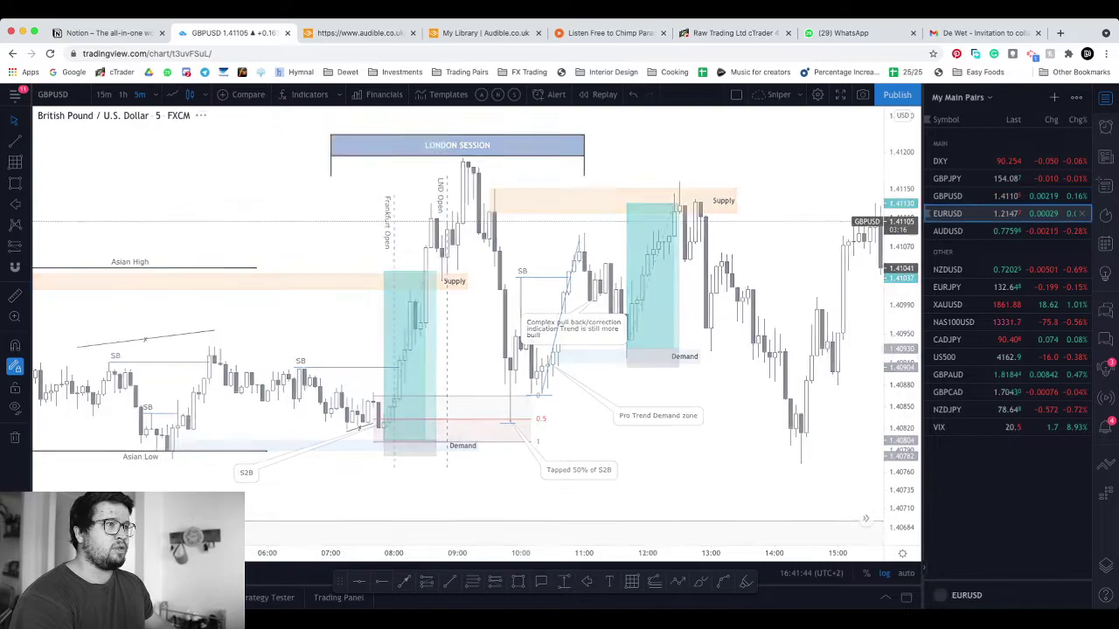
click(1106, 97)
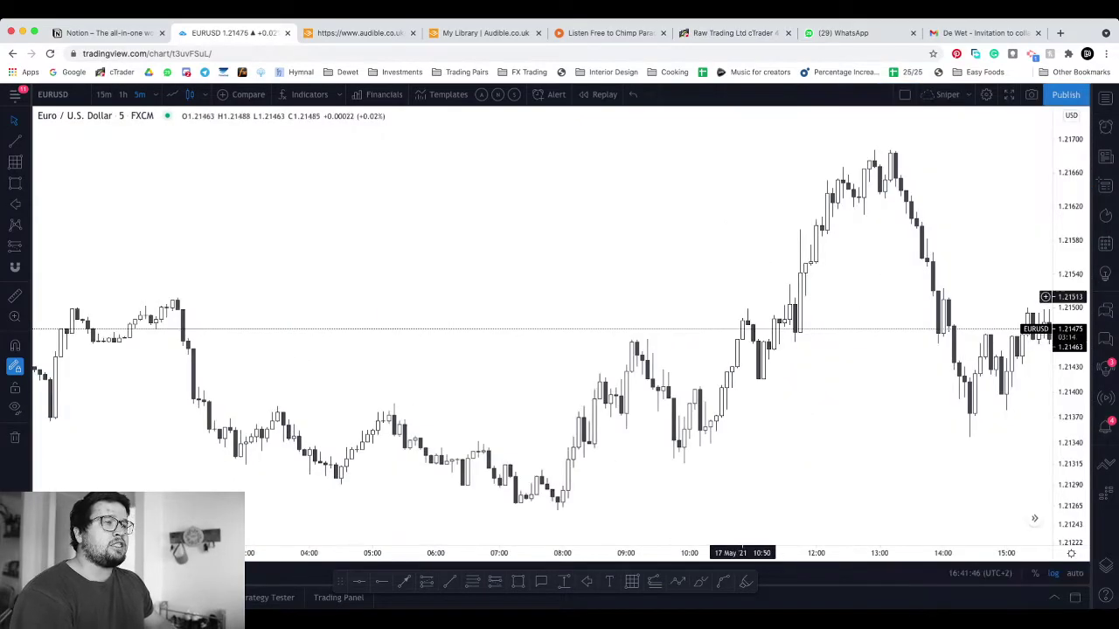
drag(805, 387, 831, 355)
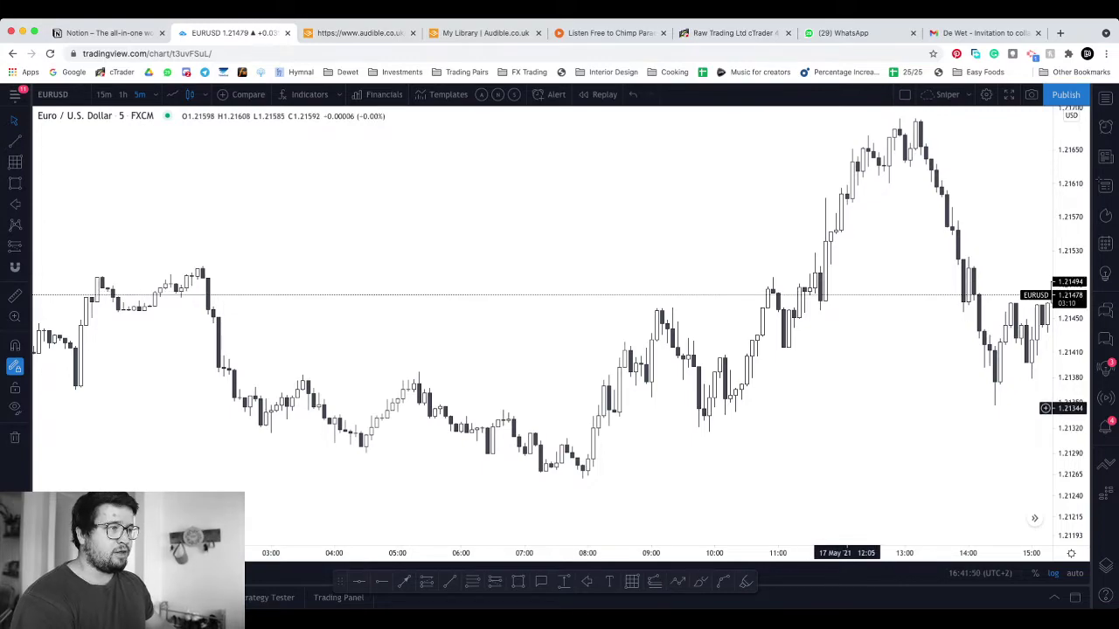
scroll(918, 437, down, 3)
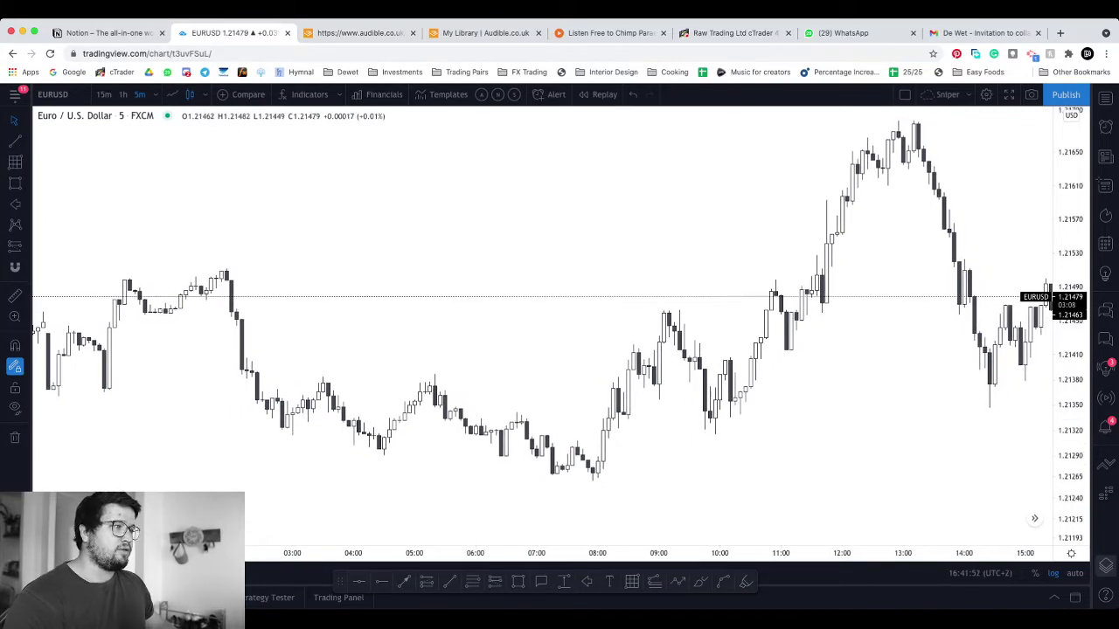
Step: Make the hidden "17th LND" drawing group visible on the EURUSD chart and bring the London session markup into view
click(1106, 566)
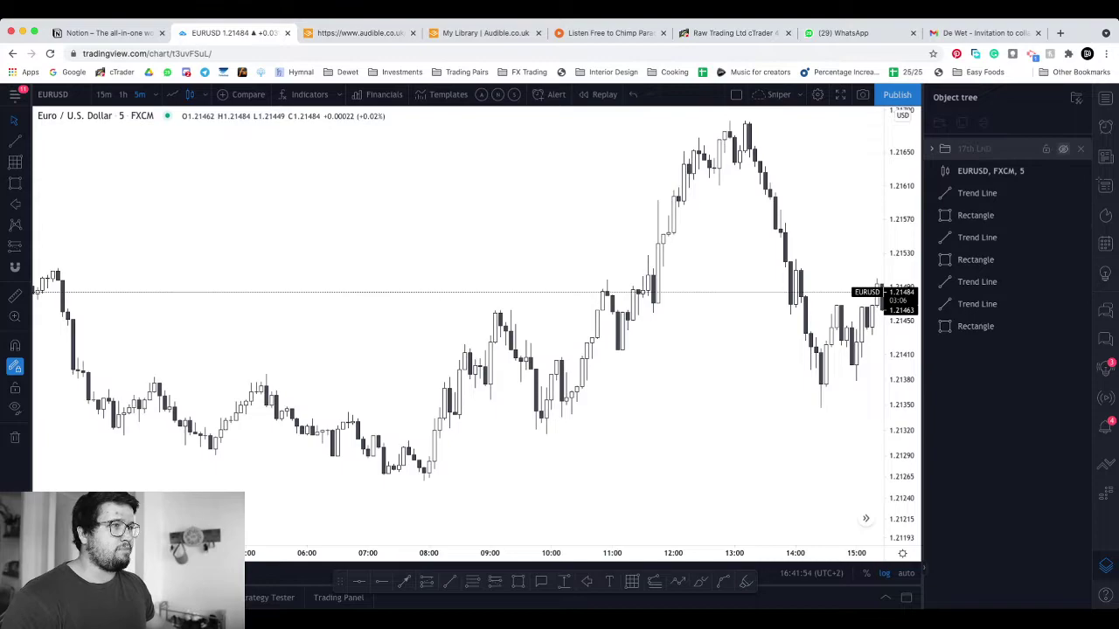
click(1063, 149)
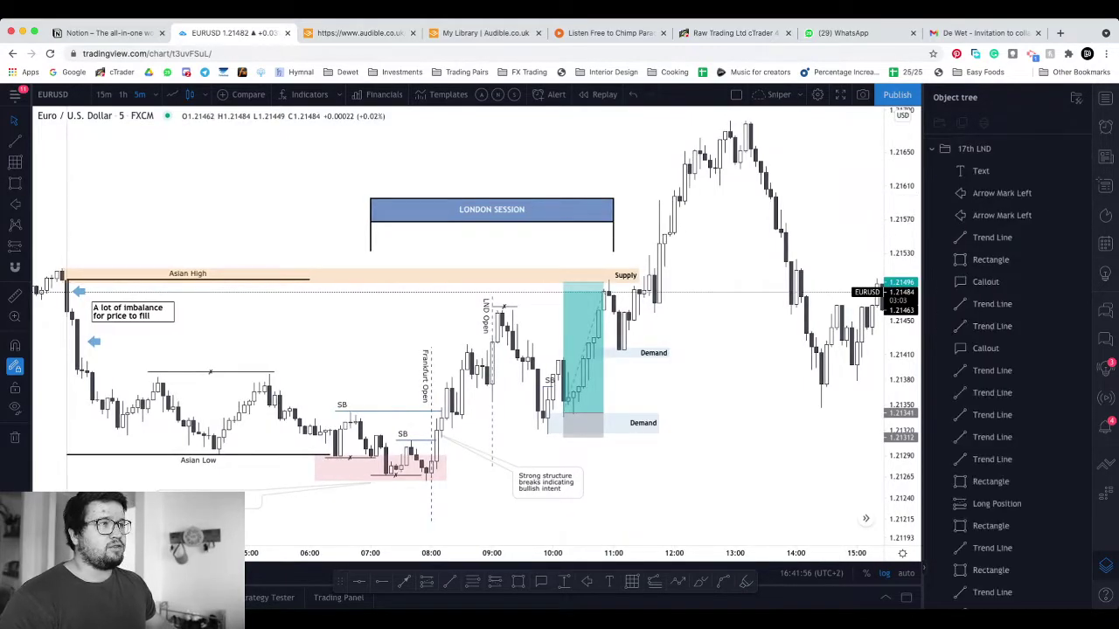
drag(733, 245, 863, 226)
click(1106, 97)
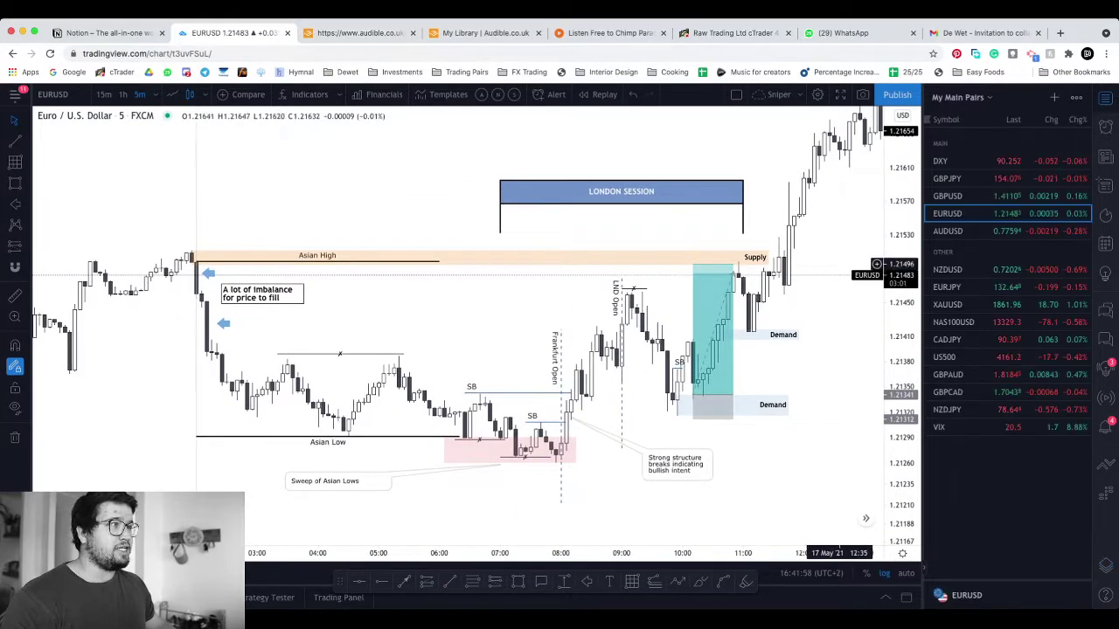
click(1105, 97)
scroll(869, 201, up, 1)
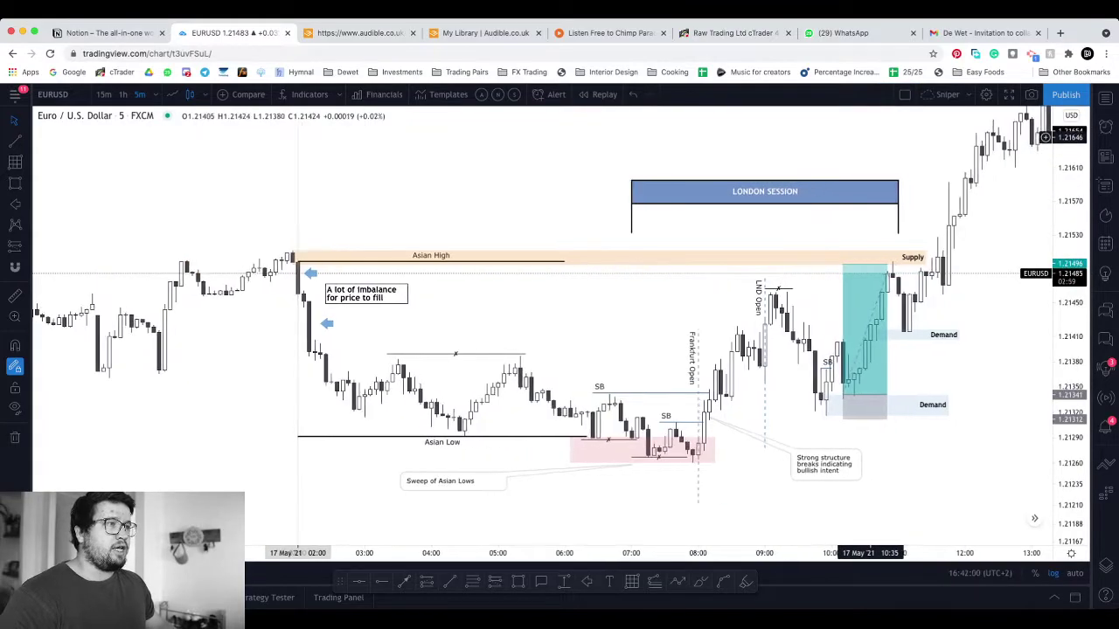
drag(926, 200, 934, 167)
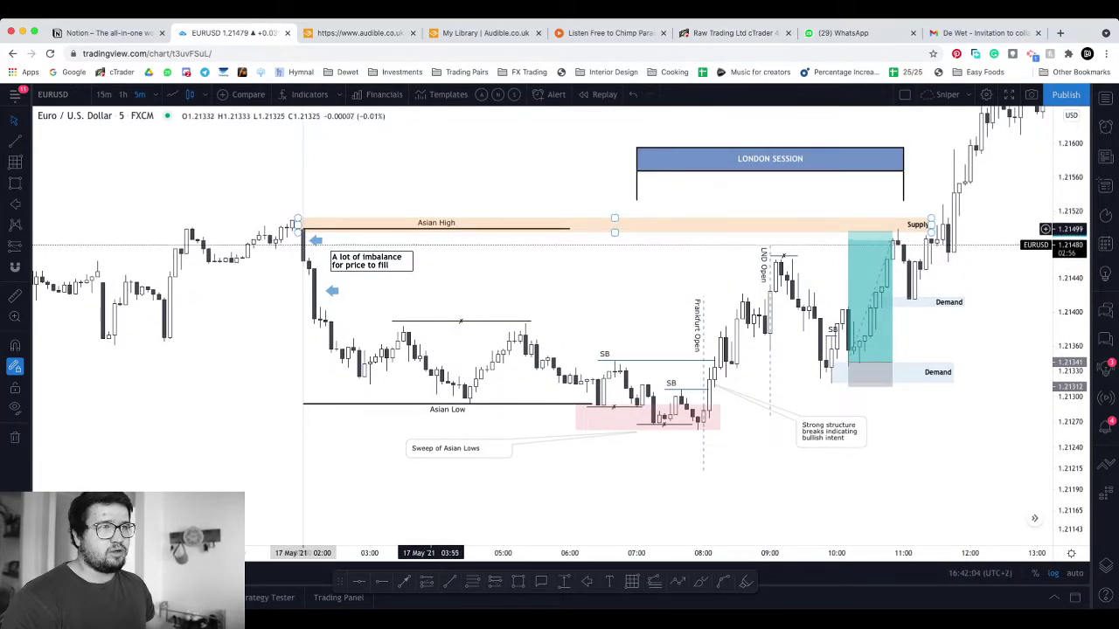
Step: Move the Asian High line just above the supply zone and bring the "Sweep of Asian Lows" callout closer to the swept lows
click(440, 224)
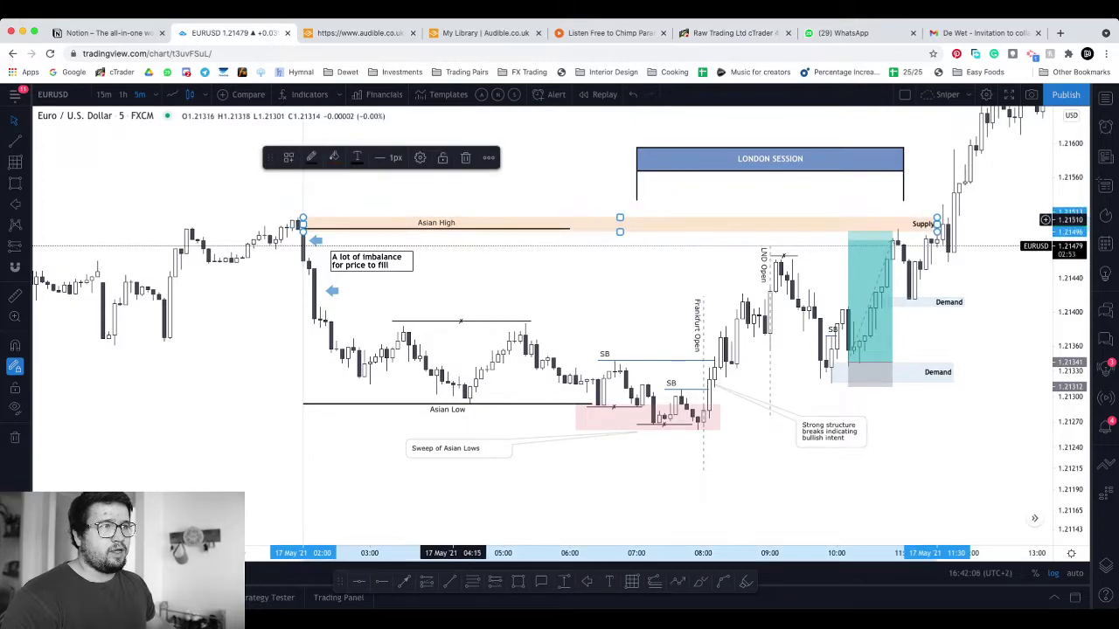
click(560, 236)
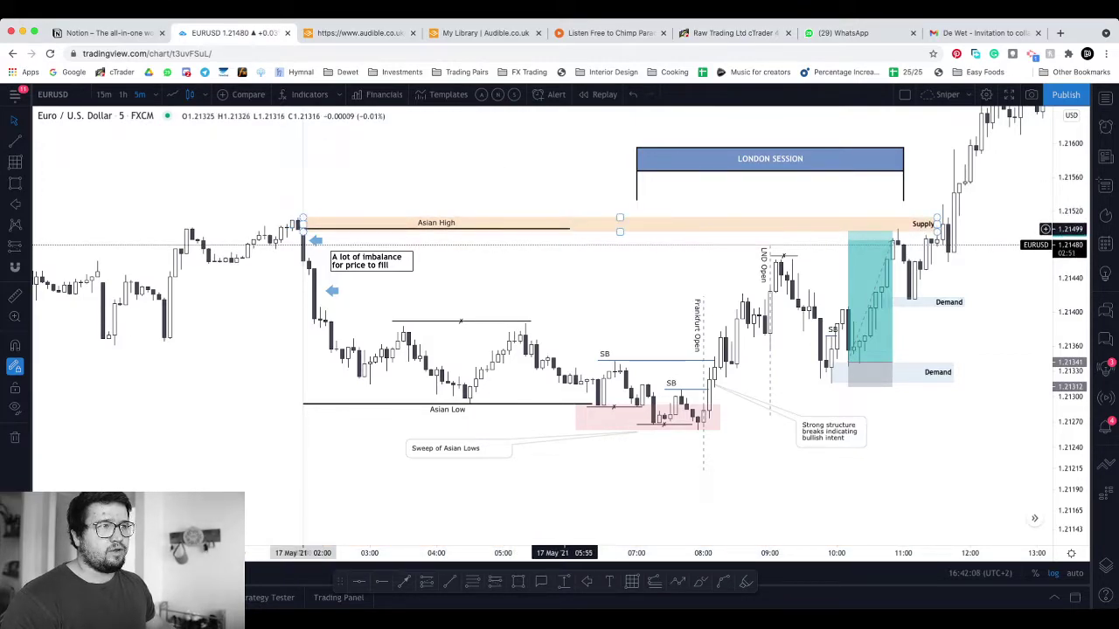
click(569, 228)
drag(569, 228, 564, 201)
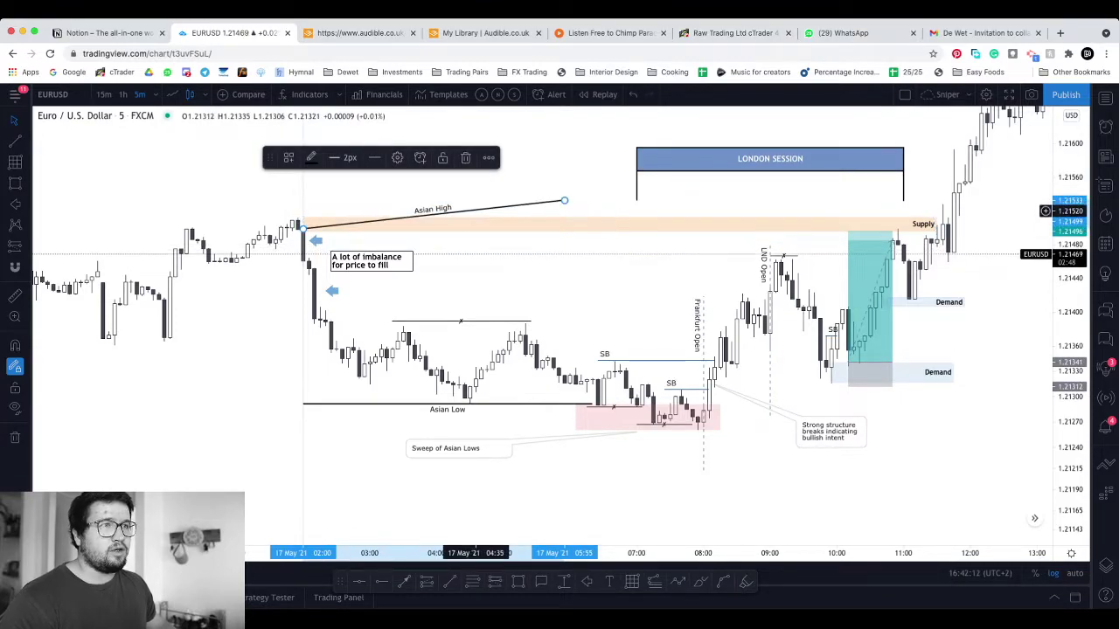
drag(463, 212, 475, 198)
drag(314, 215, 330, 188)
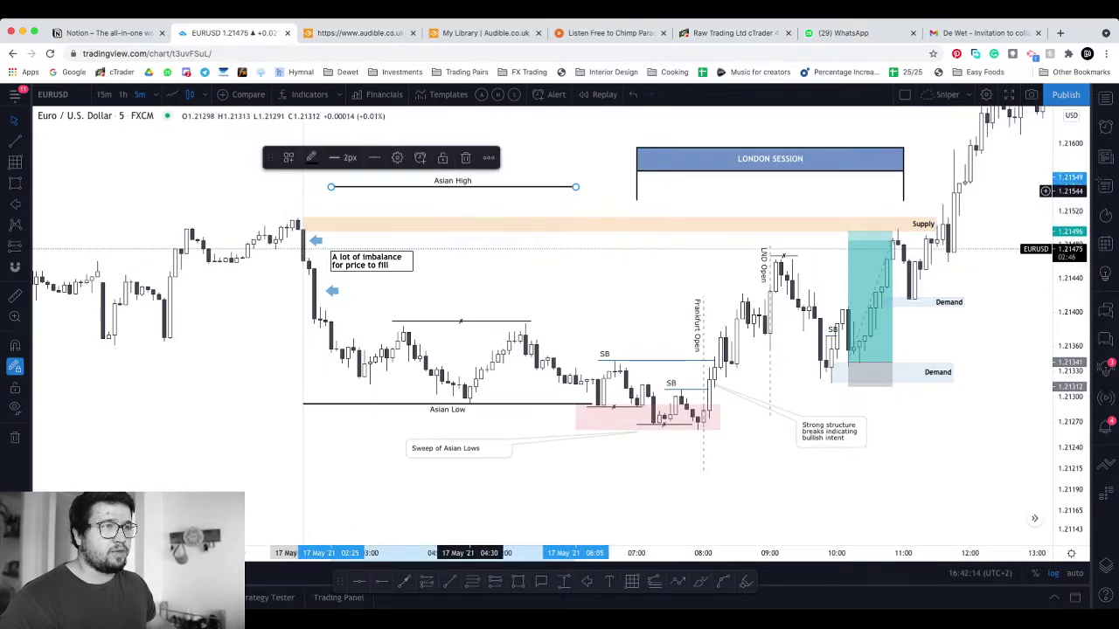
drag(471, 187, 421, 215)
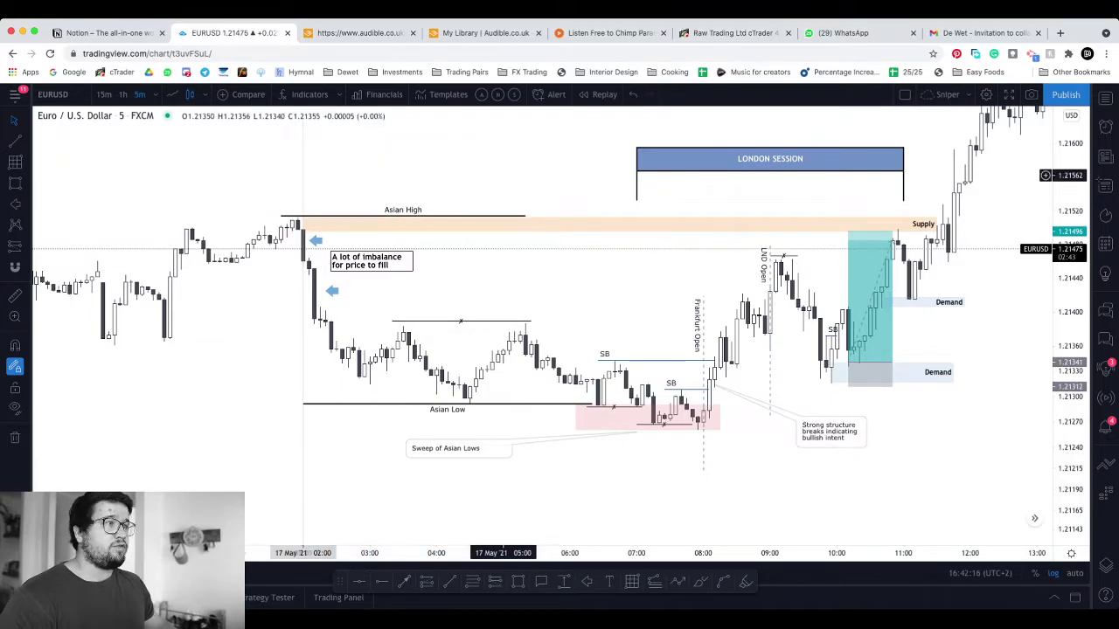
drag(926, 415, 909, 393)
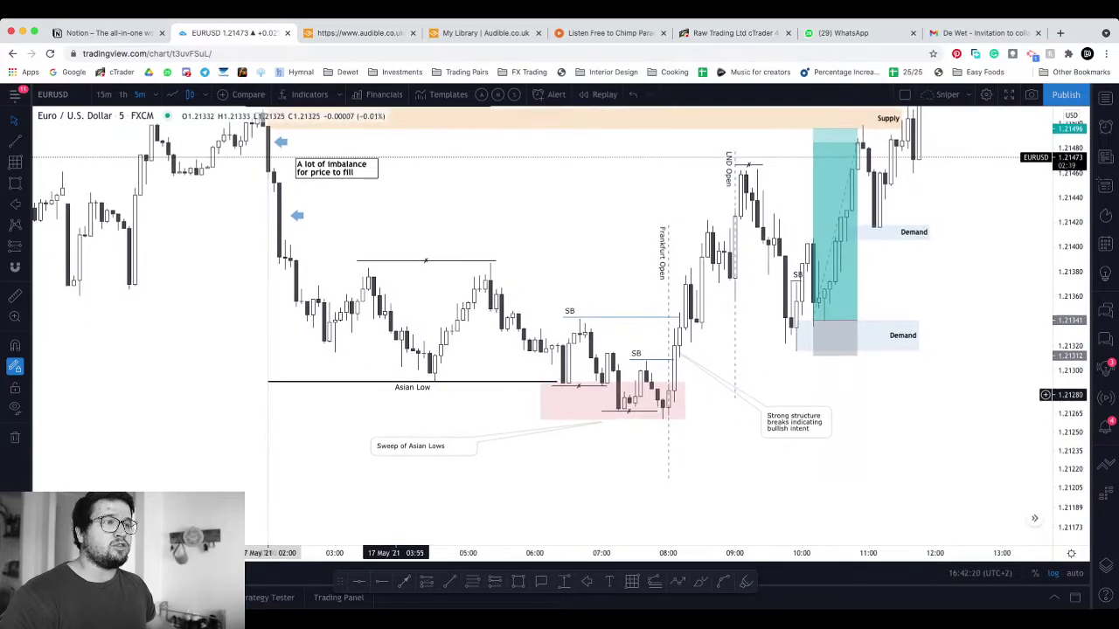
click(486, 445)
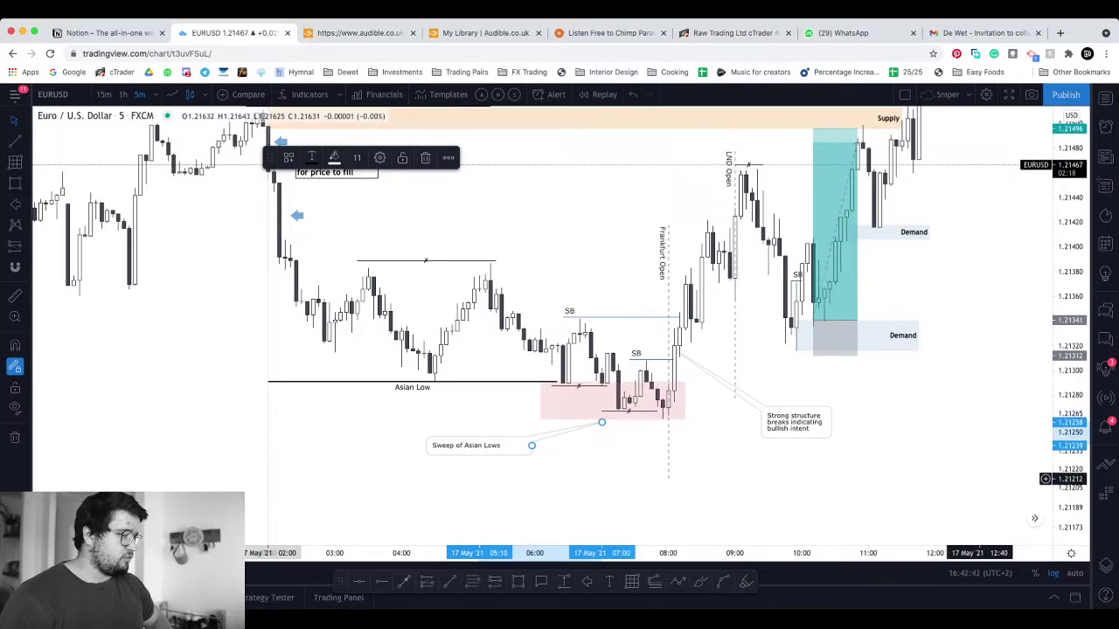
Step: Switch the EURUSD chart to the 1-minute timeframe and bring the red Asian lows sweep zone into view
text(1)
key(Return)
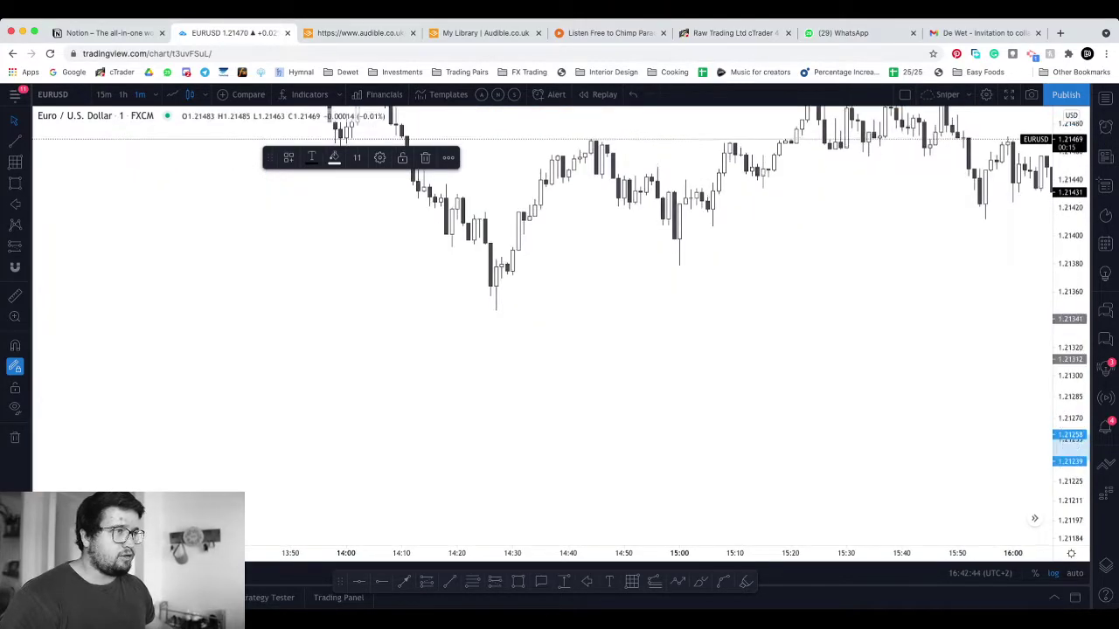
scroll(812, 390, down, 5)
drag(362, 463, 1040, 253)
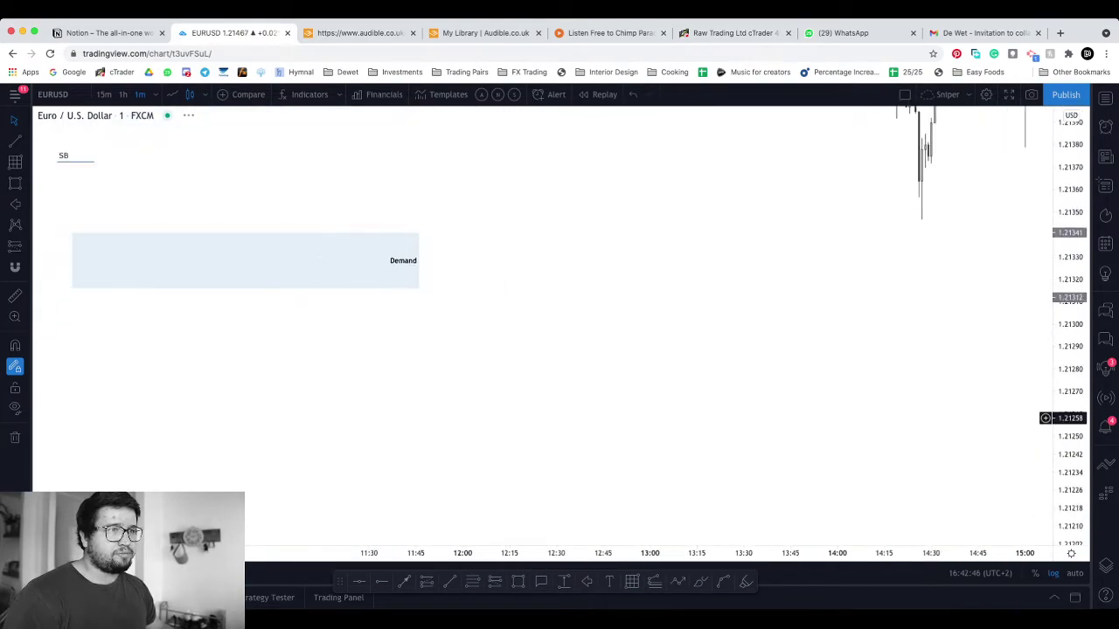
drag(332, 420, 962, 392)
drag(472, 463, 704, 425)
scroll(705, 425, up, 2)
drag(518, 448, 798, 394)
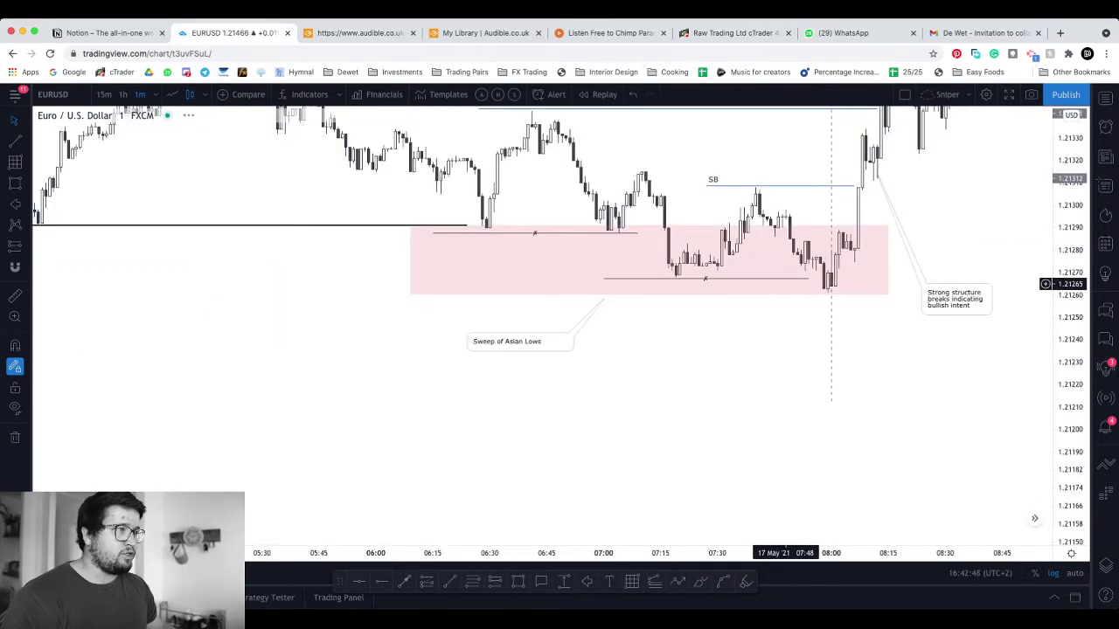
Step: Extend the lower sweep line in the red zone to the right, just past the 08:00 Frankfurt Open line
drag(808, 278, 828, 278)
drag(1039, 329, 998, 357)
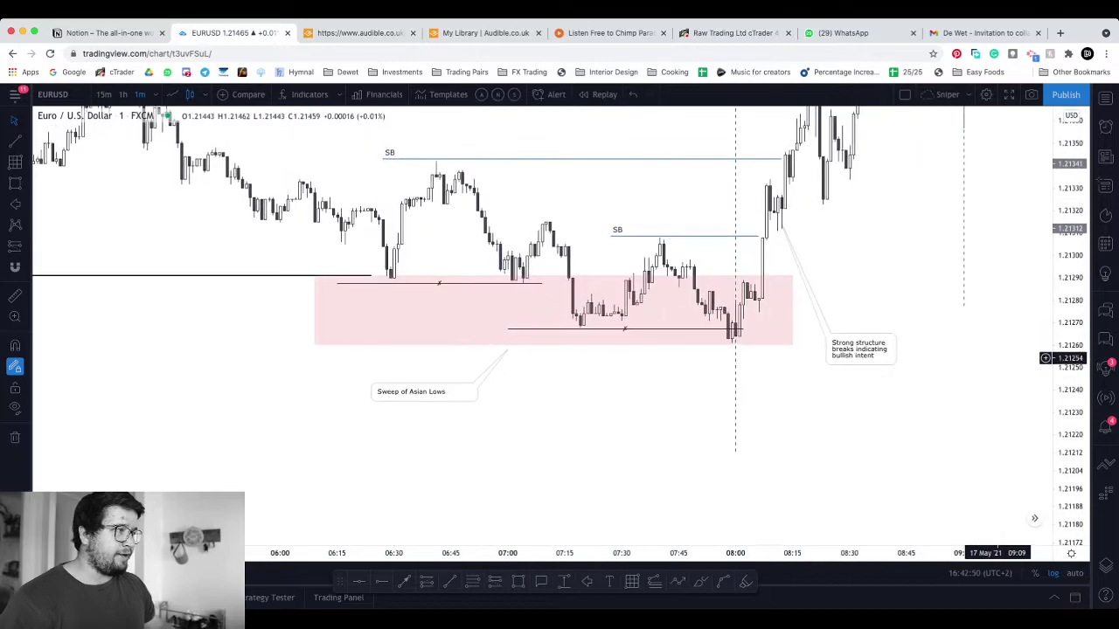
drag(1071, 411, 1071, 254)
scroll(895, 236, up, 2)
drag(896, 224, 887, 319)
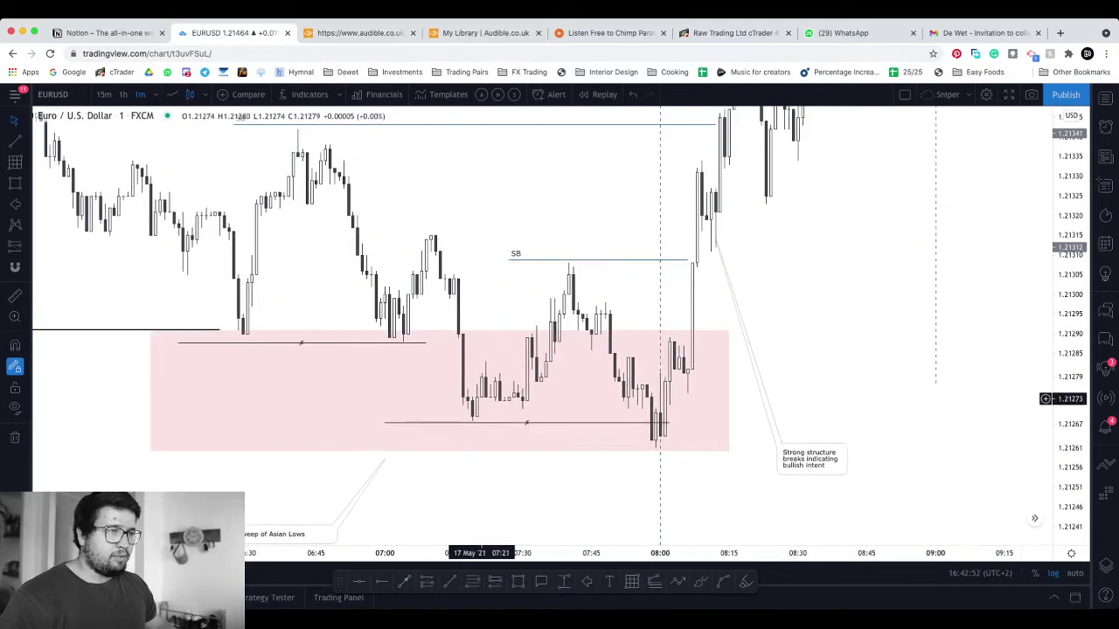
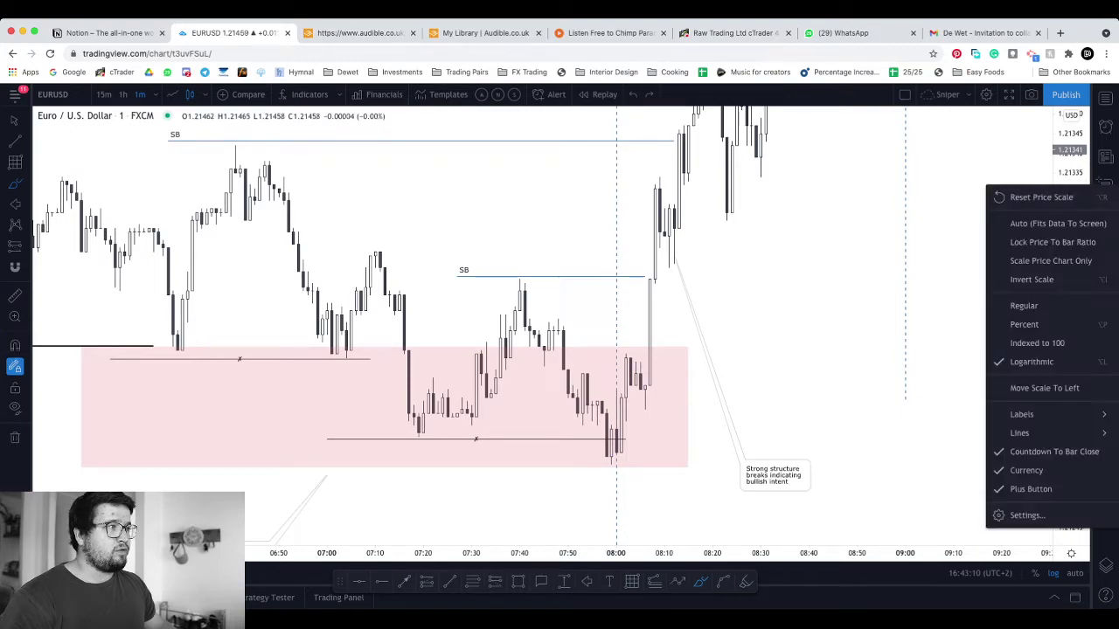
click(1002, 165)
drag(1070, 168, 1070, 302)
drag(861, 216, 760, 333)
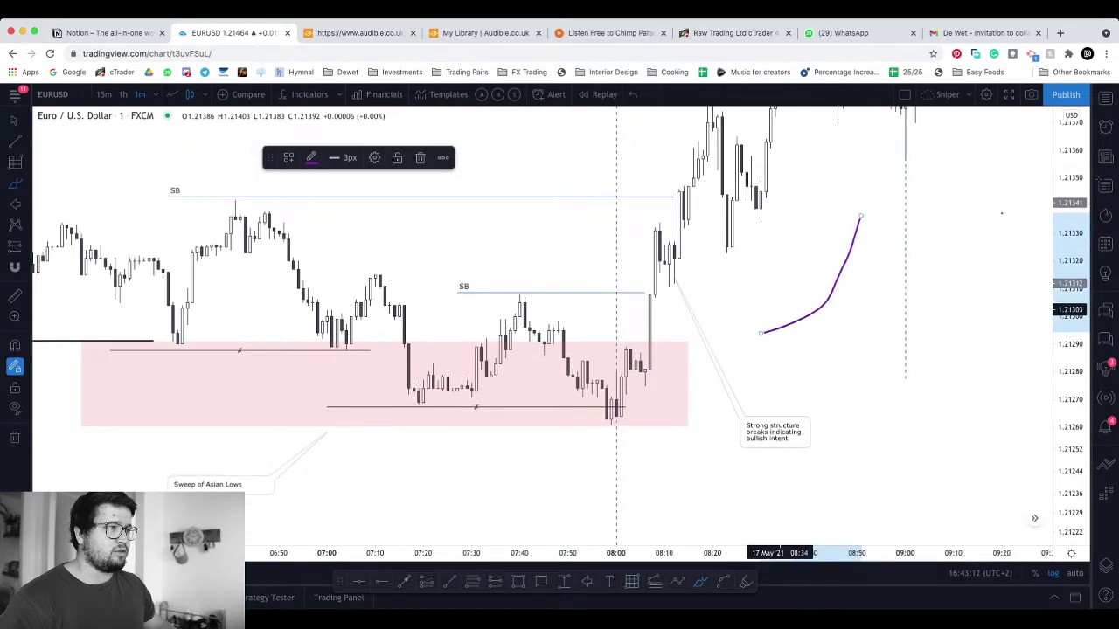
key(Escape)
key(Delete)
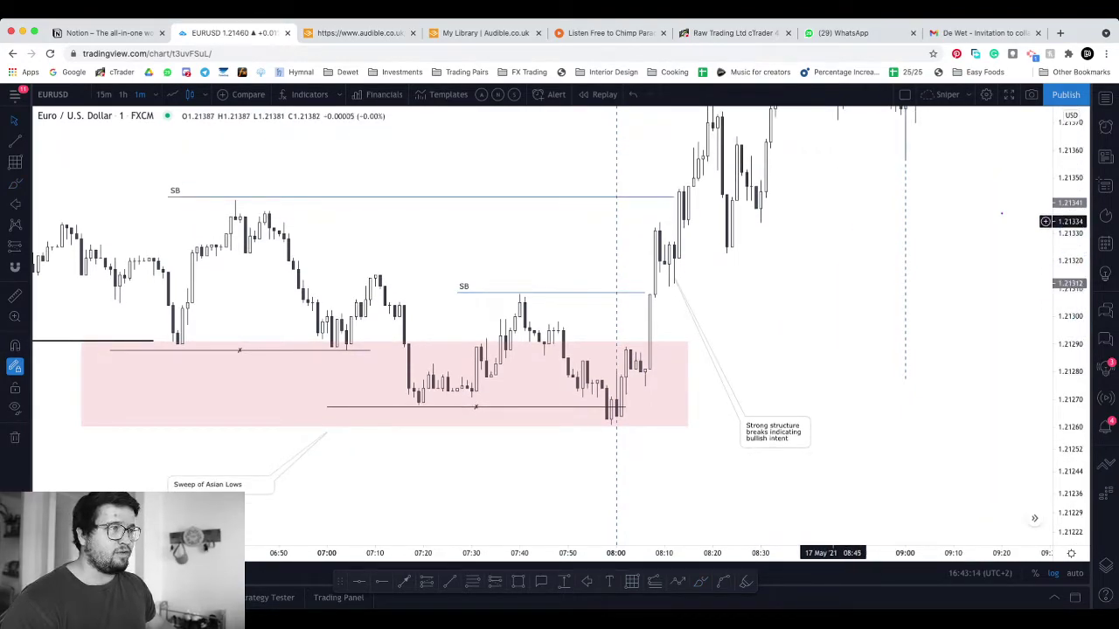
Step: Draw a rectangle from 08:12 to 08:45 between about 1.21327 and 1.21313, and apply the Demand template
drag(1002, 214, 934, 301)
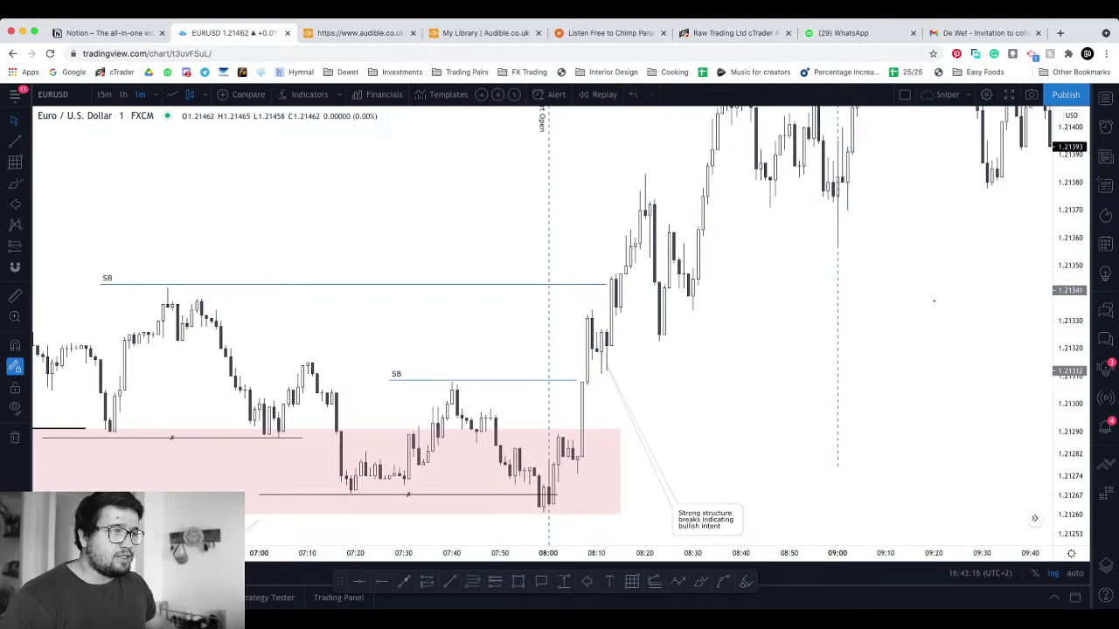
drag(606, 329, 765, 367)
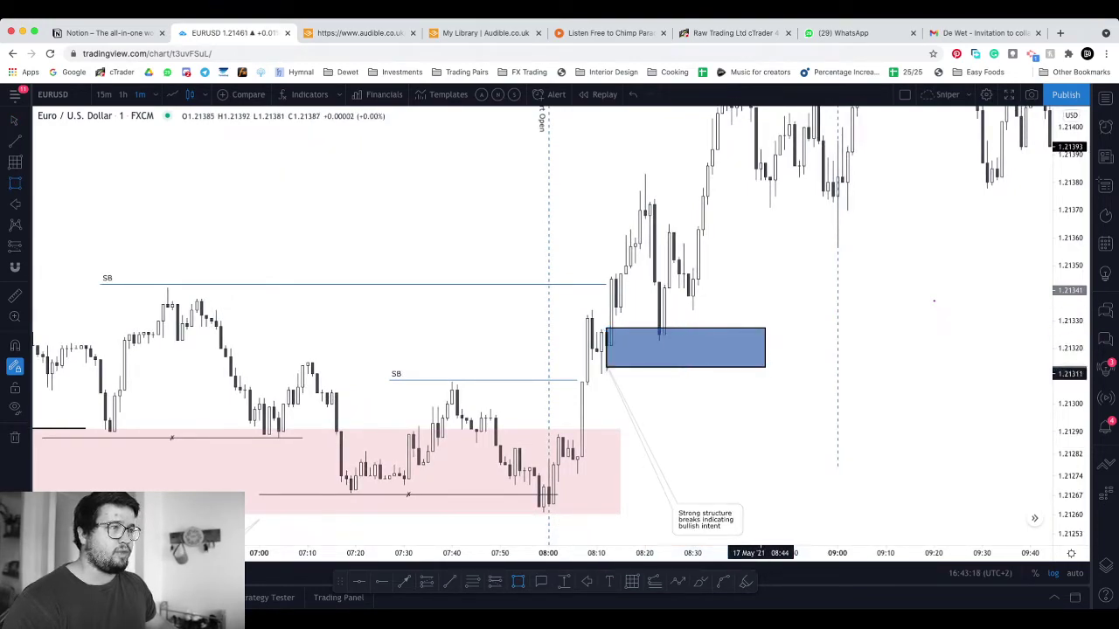
click(669, 365)
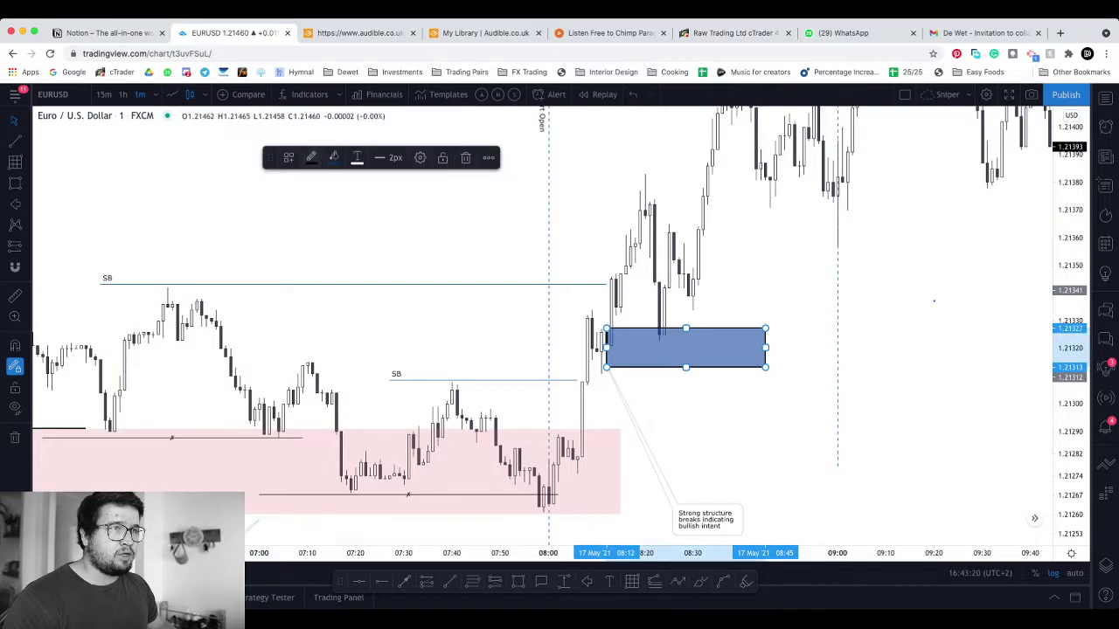
click(288, 158)
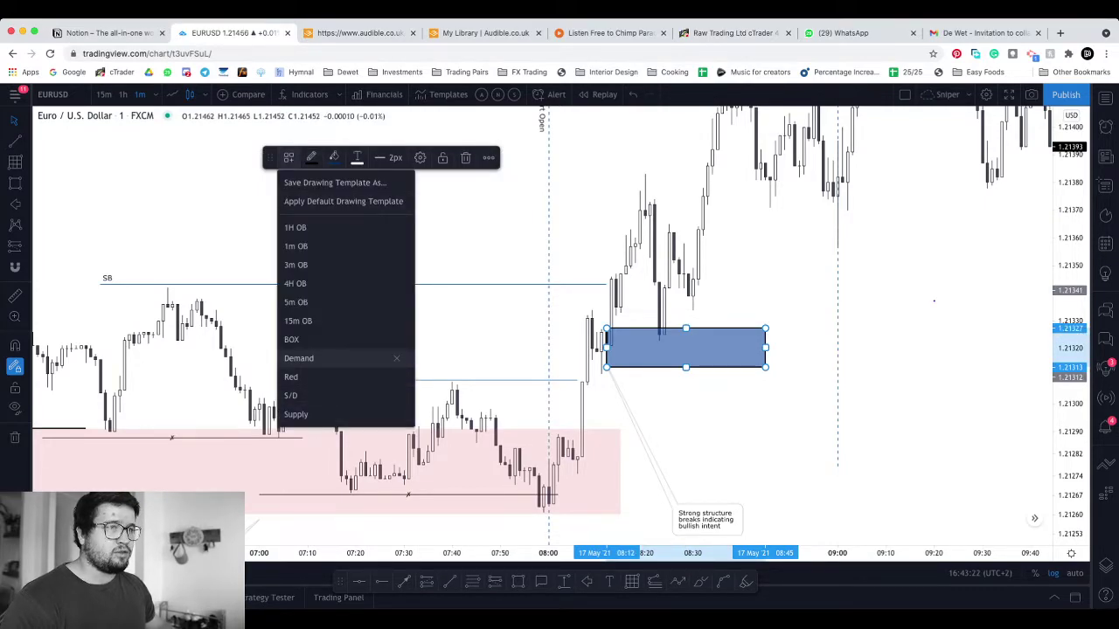
click(308, 363)
click(916, 341)
drag(913, 341, 877, 360)
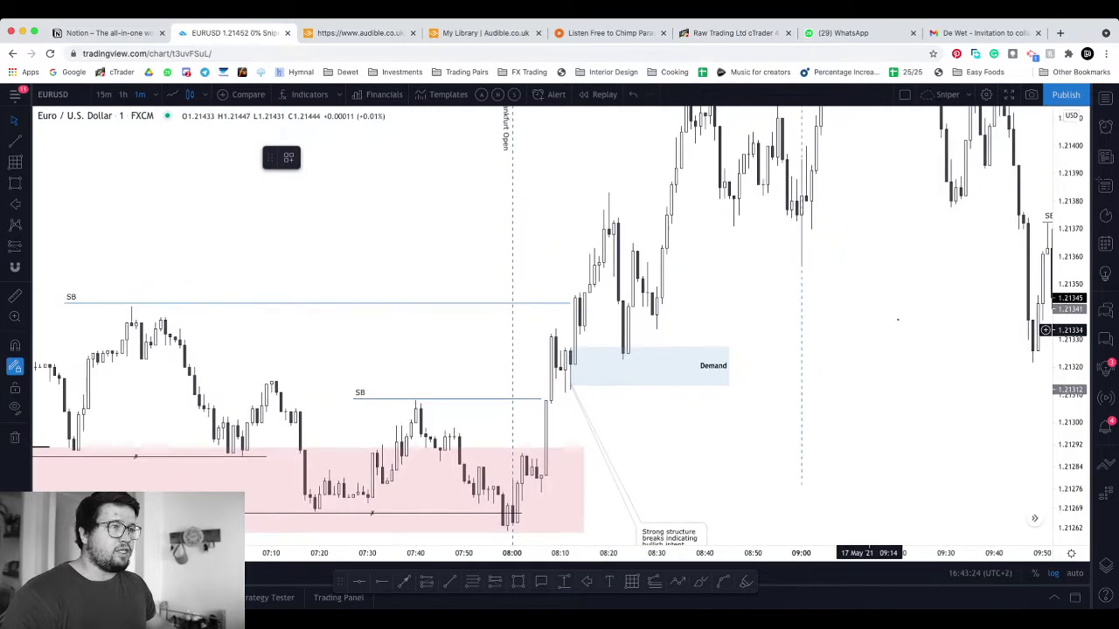
Step: Place a long position on the new Demand zone at 08:22, with entry at 1.21326 and stop at 1.21311
drag(898, 320, 864, 367)
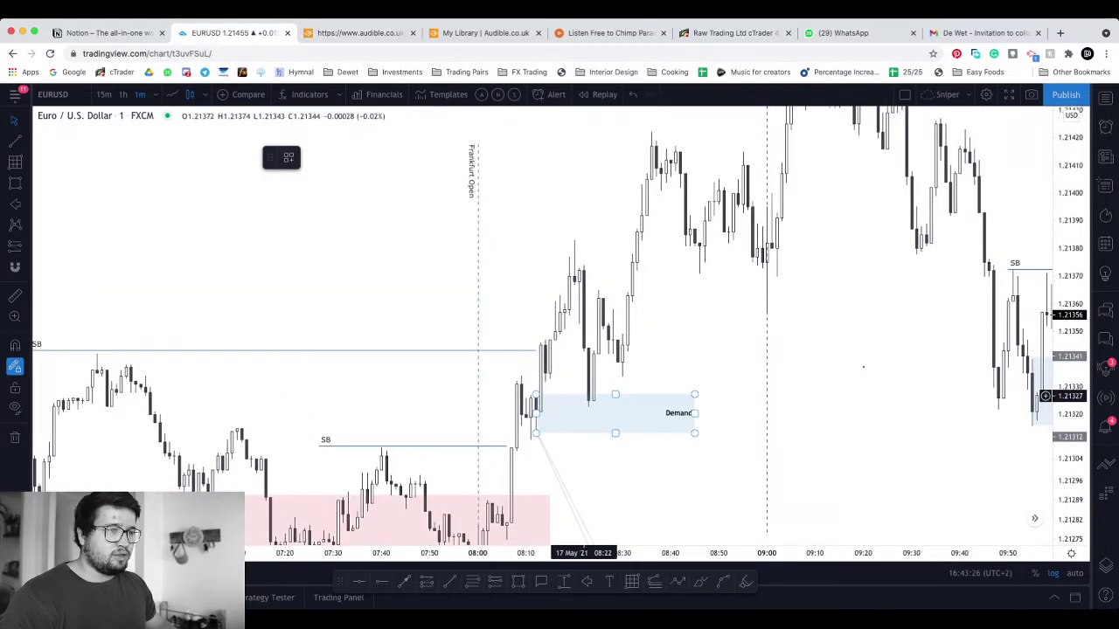
click(473, 581)
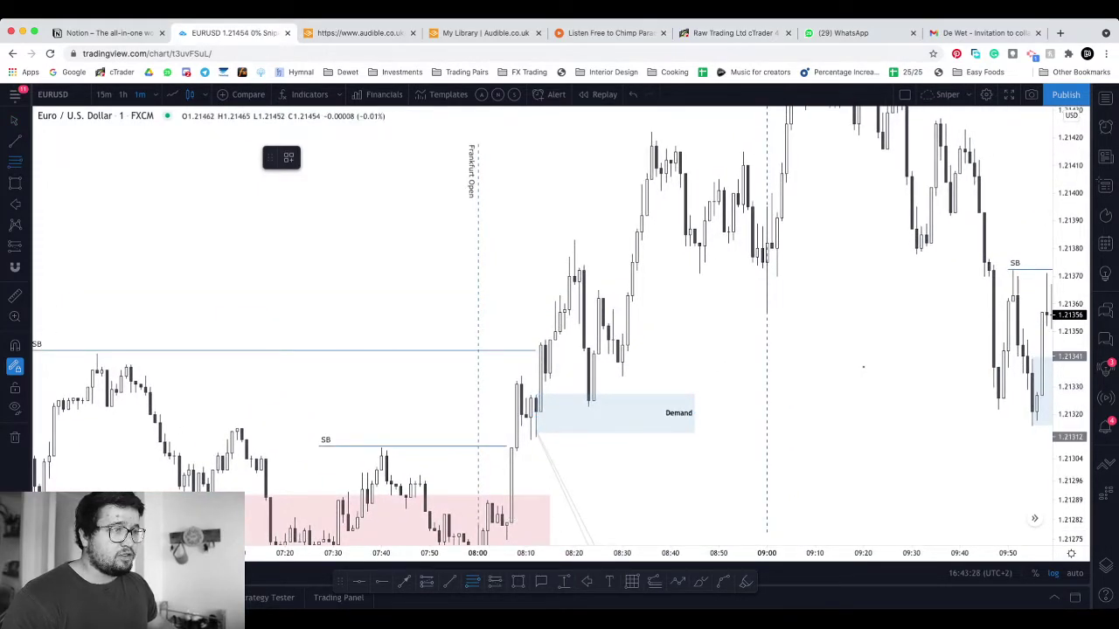
click(584, 398)
key(Escape)
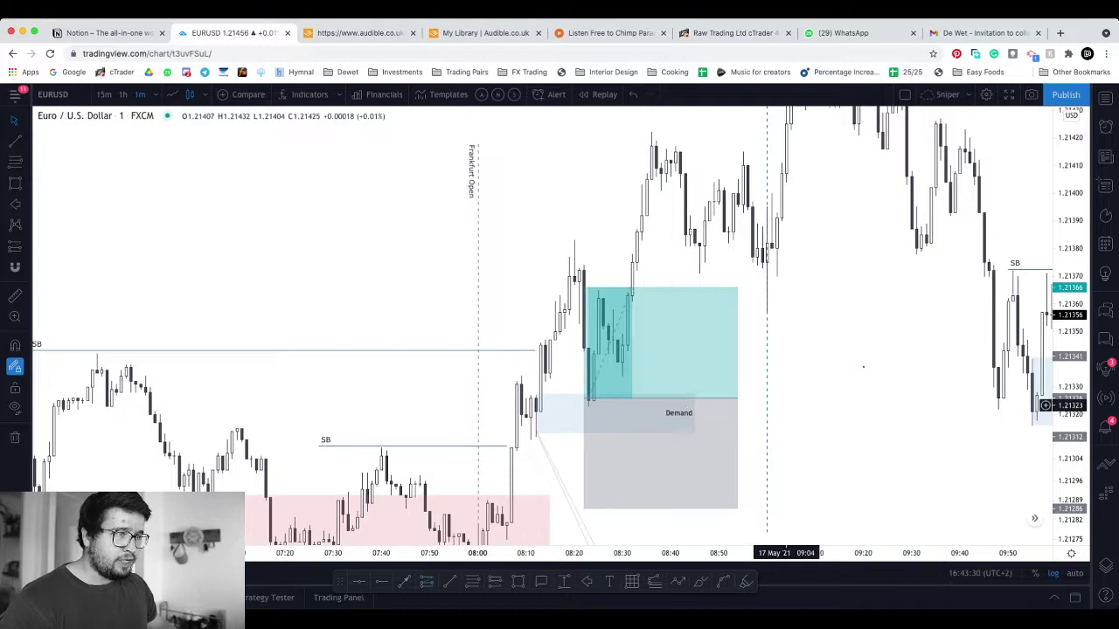
drag(787, 407, 804, 379)
drag(600, 480, 601, 412)
drag(857, 359, 863, 442)
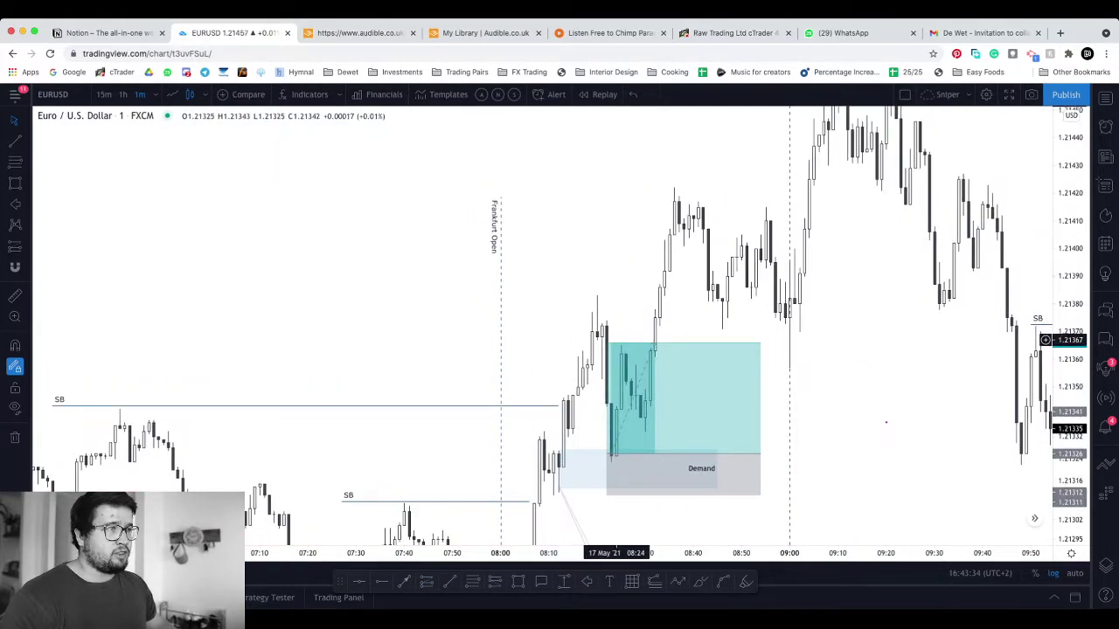
Step: Raise the long position's target to 1.21402 and narrow its box to end at about 08:26
drag(608, 343, 606, 243)
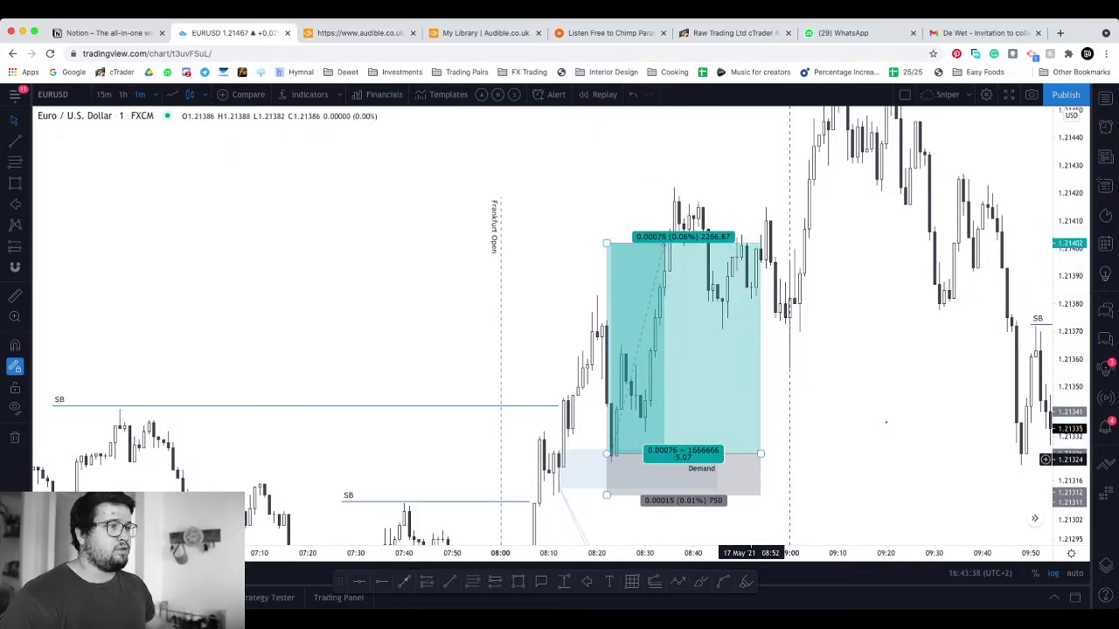
drag(760, 454, 688, 453)
click(726, 371)
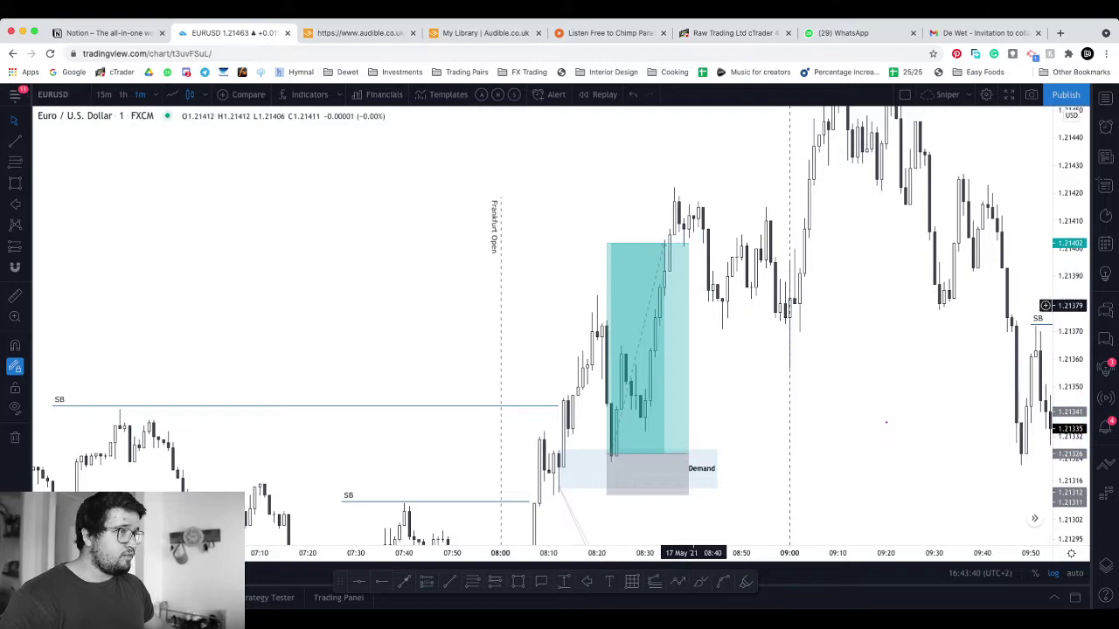
drag(839, 372, 754, 364)
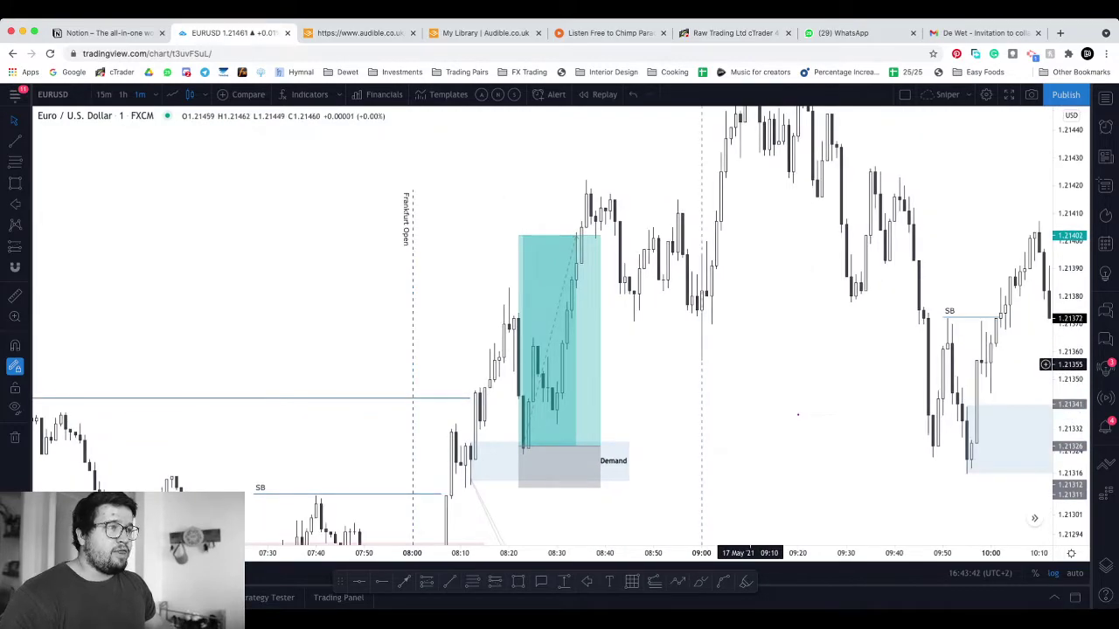
scroll(750, 363, up, 1)
click(554, 411)
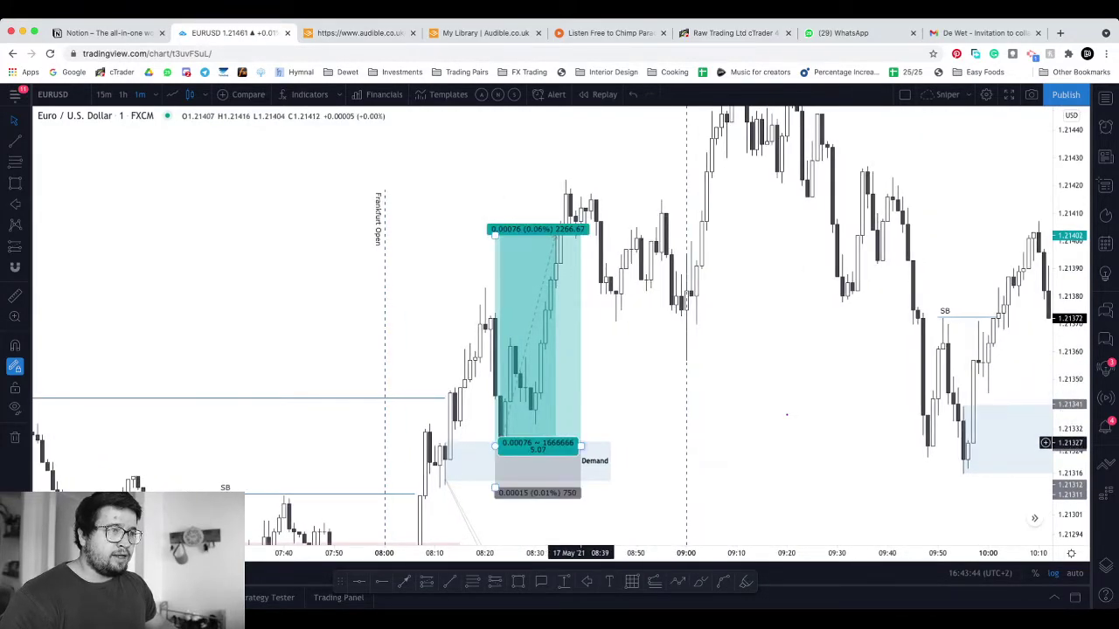
drag(580, 444, 515, 444)
click(570, 422)
Step: Draw an unlabelled demand rectangle from 08:30 to about 09:35, between about 1.21349 and 1.21333
click(518, 581)
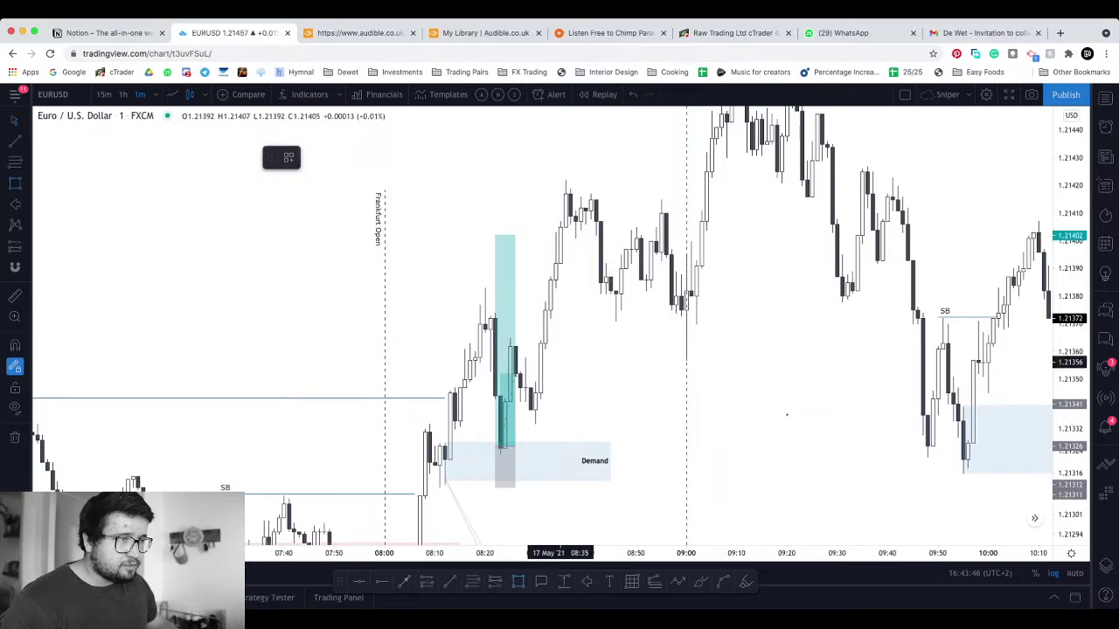
mouse_move(533, 381)
mouse_down()
mouse_move(852, 410)
mouse_move(864, 427)
mouse_up()
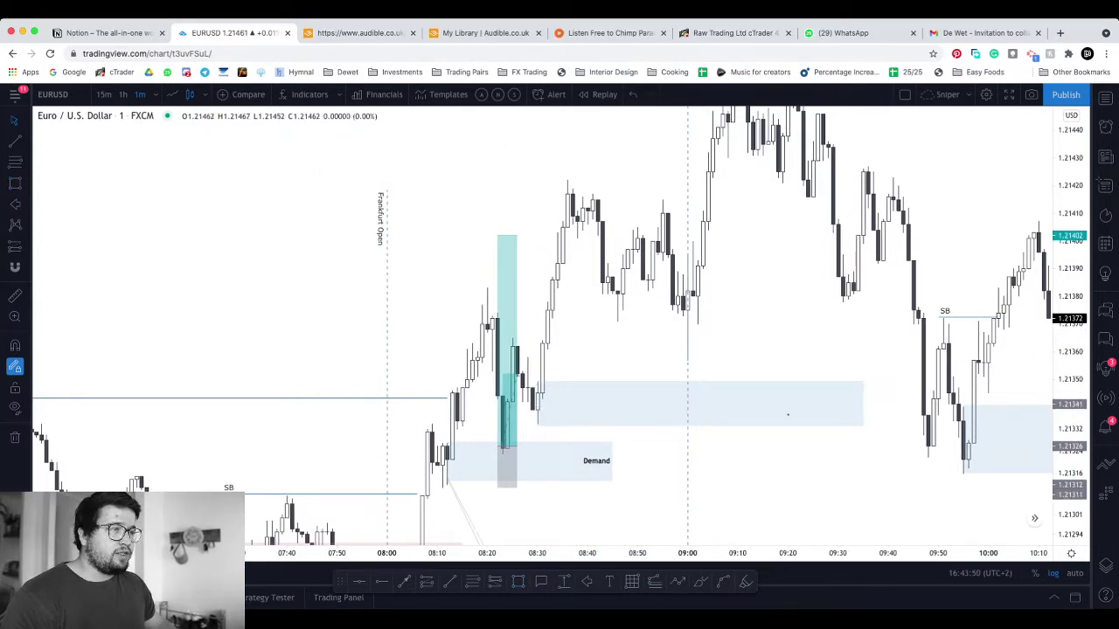
Step: Circle the gap between the 09:00 low and the unlabelled demand rectangle with the brush, and undo the mark
drag(688, 385, 713, 395)
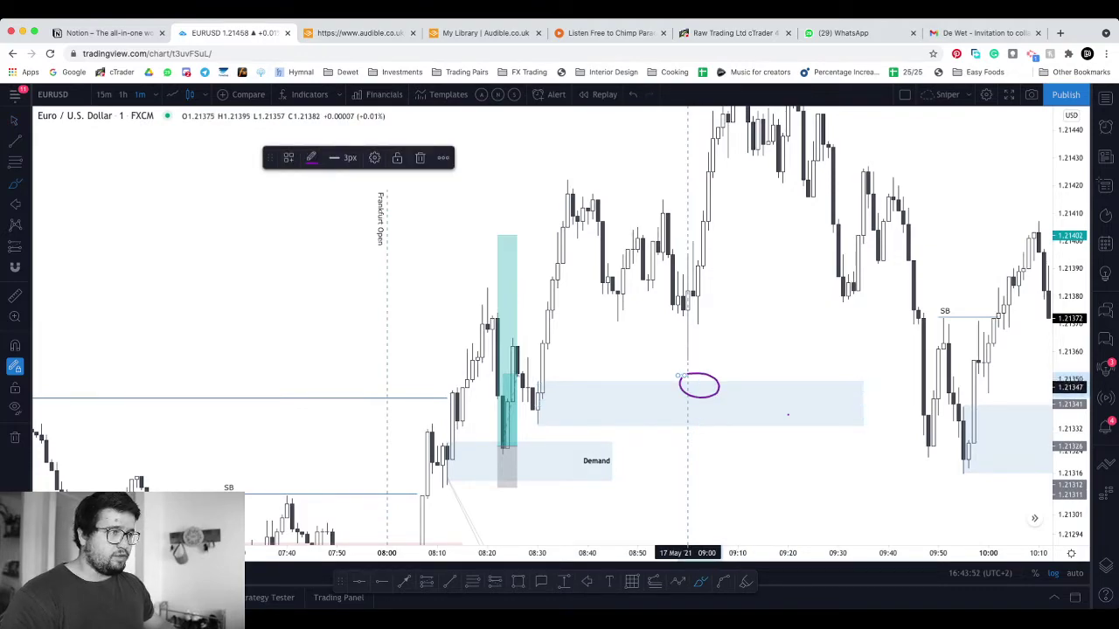
key(super+z)
drag(688, 433, 708, 436)
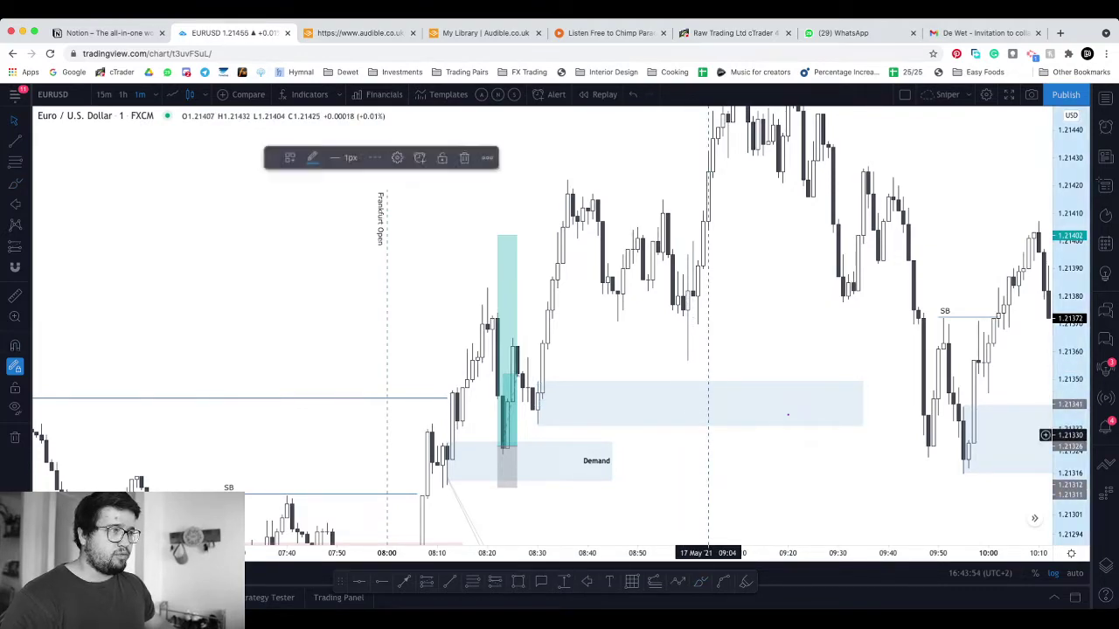
click(748, 317)
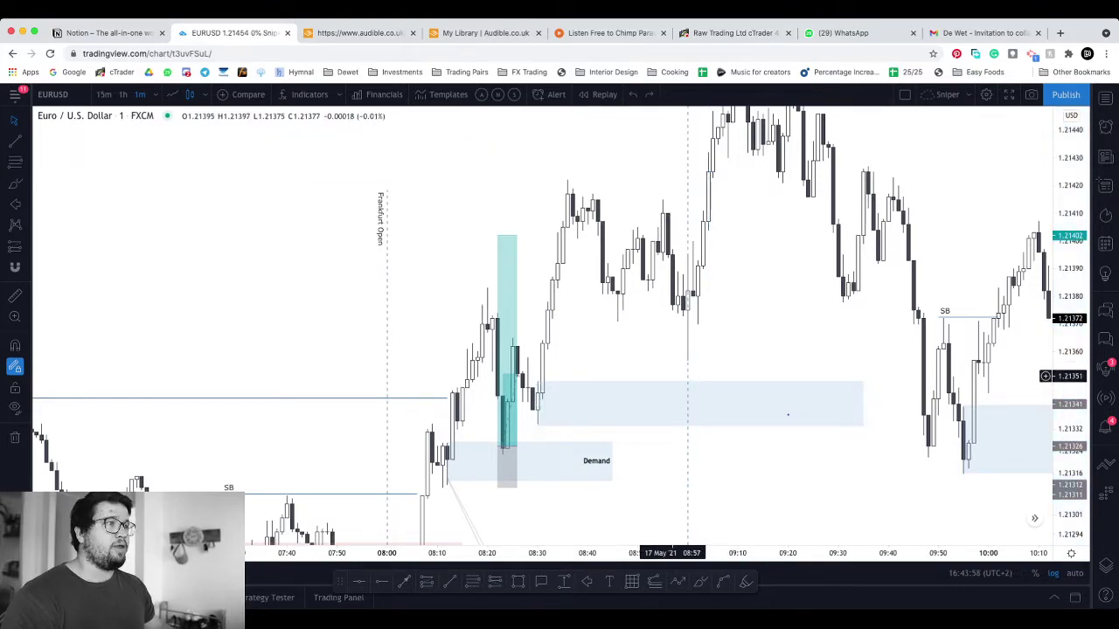
Step: Extend the Demand zone that starts at 08:12 to the right, ending at about 09:50
drag(753, 331, 674, 470)
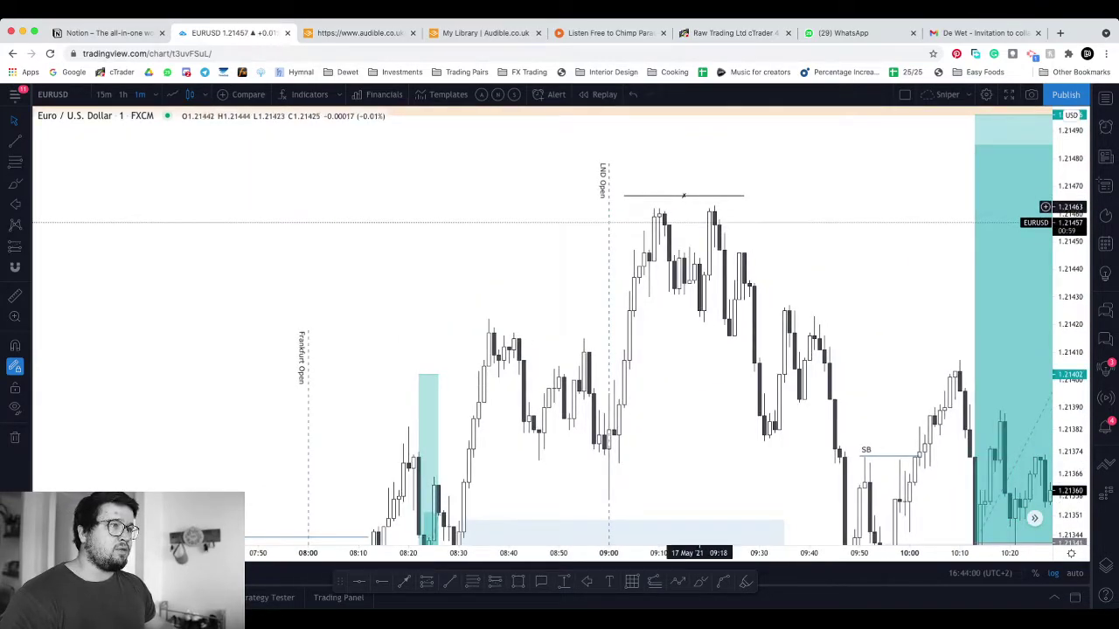
scroll(753, 189, right, 2)
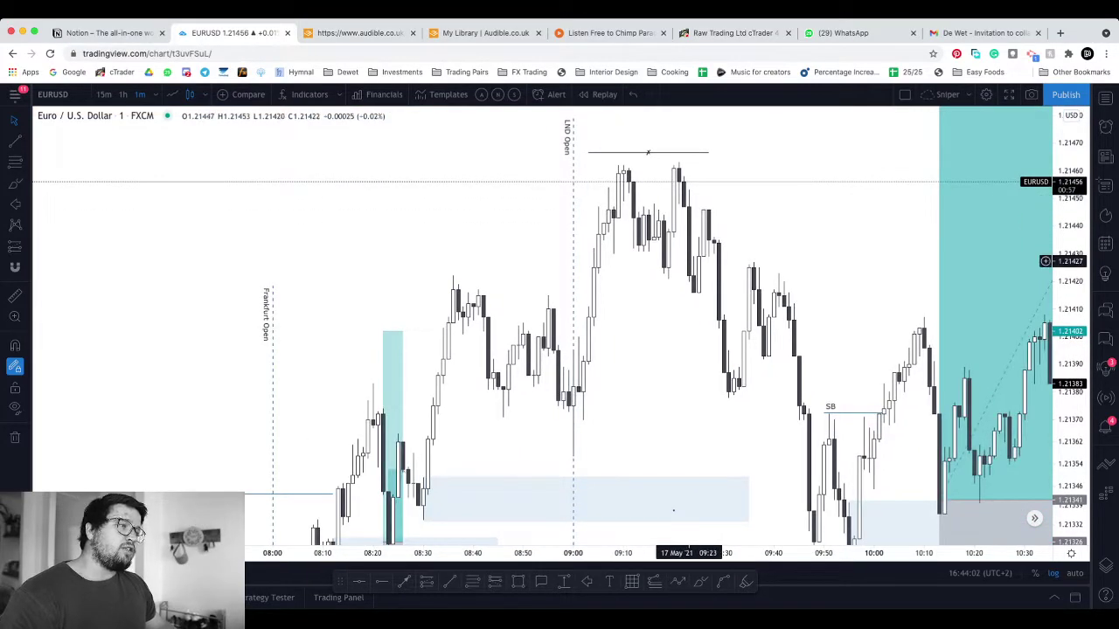
scroll(760, 245, right, 5)
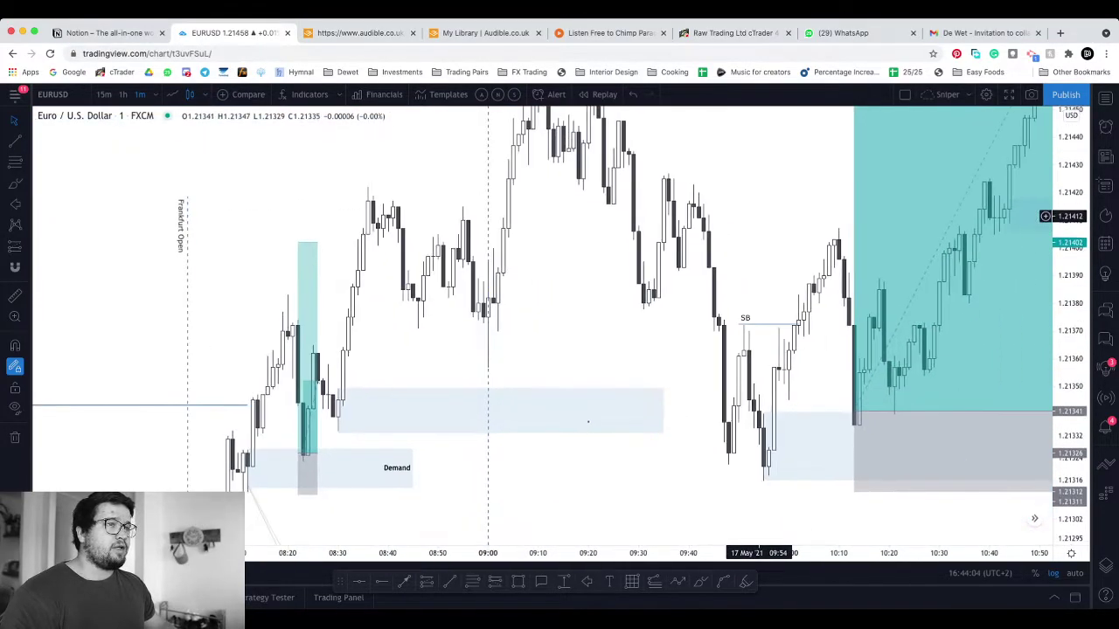
scroll(674, 473, left, 3)
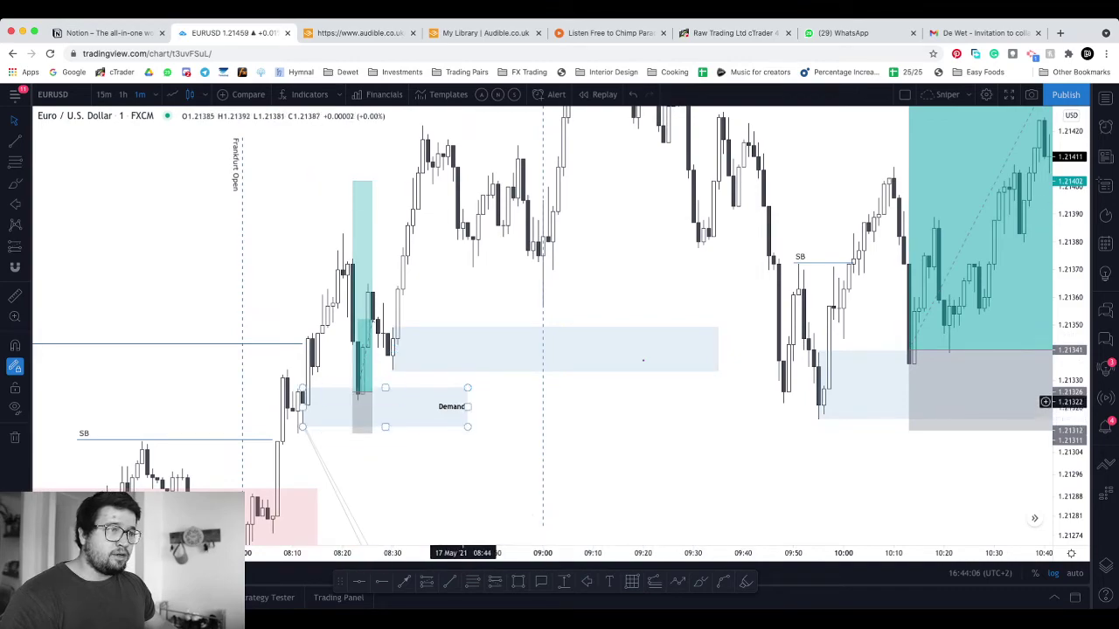
click(471, 407)
drag(470, 408, 838, 407)
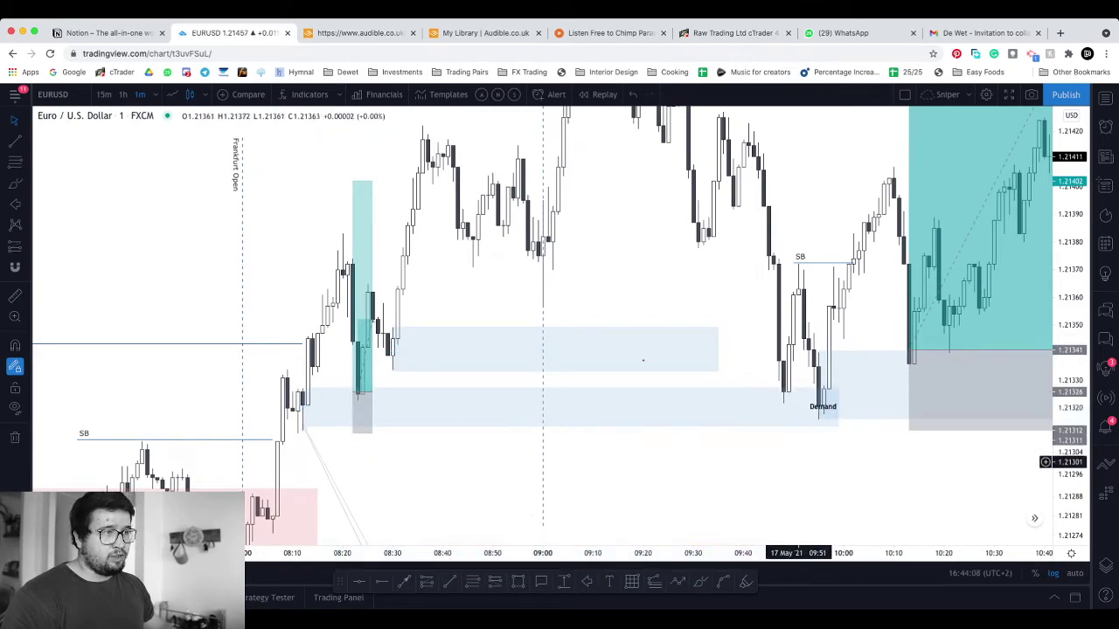
click(838, 455)
drag(849, 456, 727, 474)
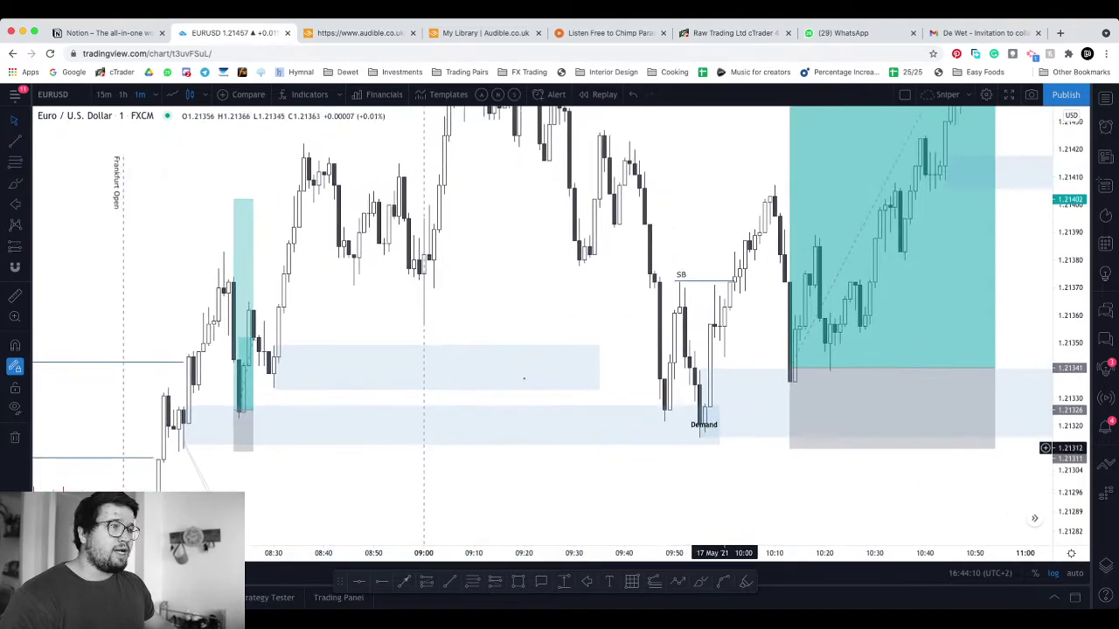
drag(720, 427, 674, 426)
drag(748, 469, 718, 487)
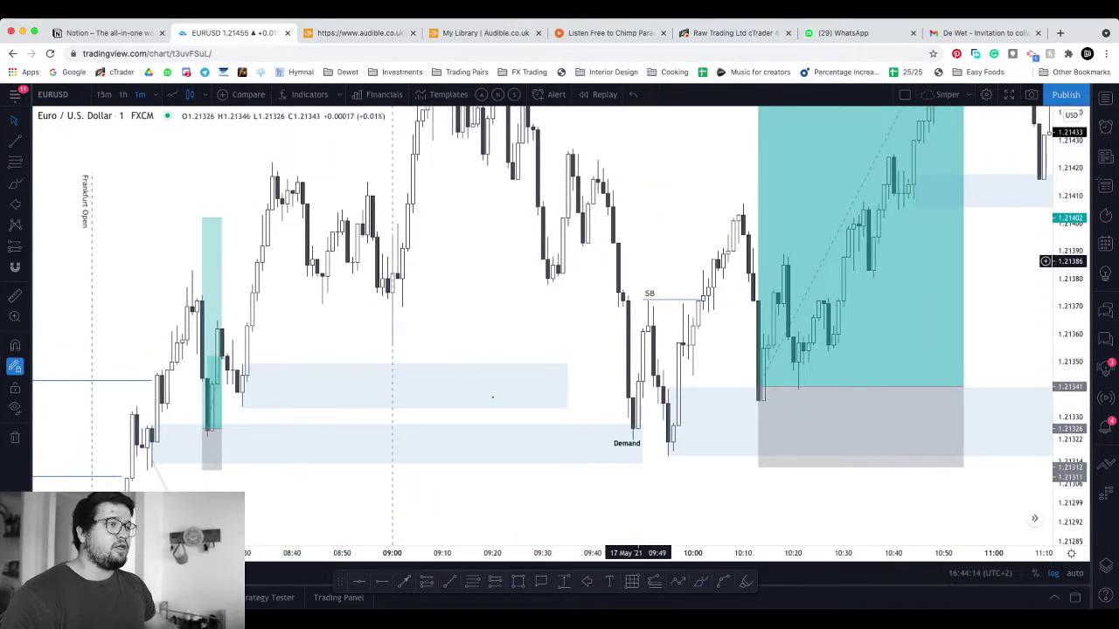
Step: Mark the 10:13 candle at the large long position's entry with the brush, and undo the mark
scroll(643, 464, right, 1)
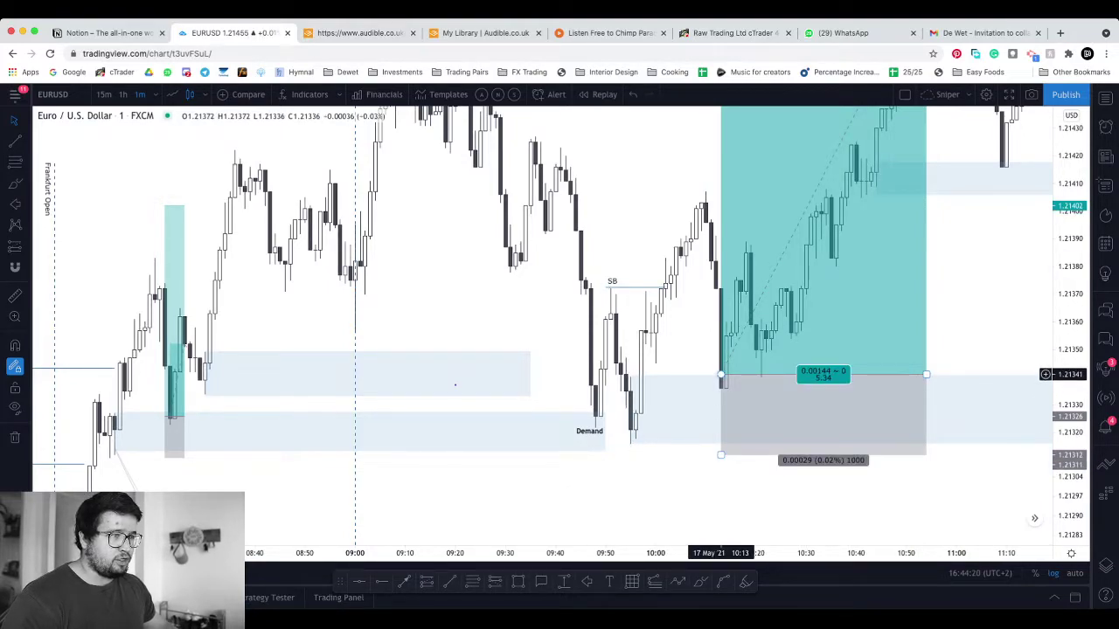
click(701, 581)
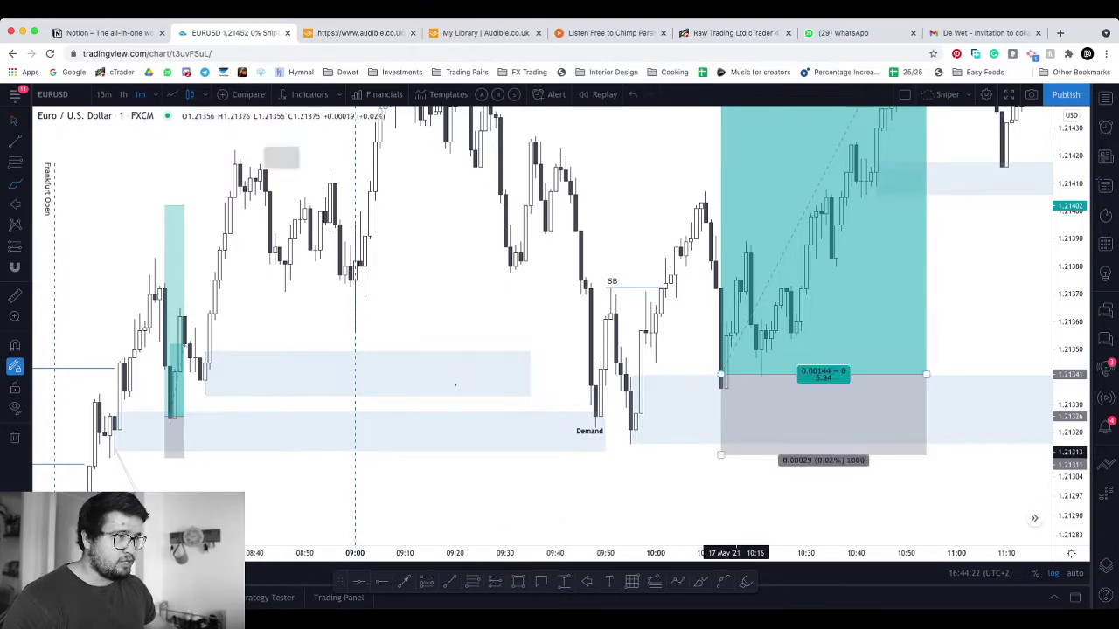
drag(724, 365, 726, 369)
key(super+z)
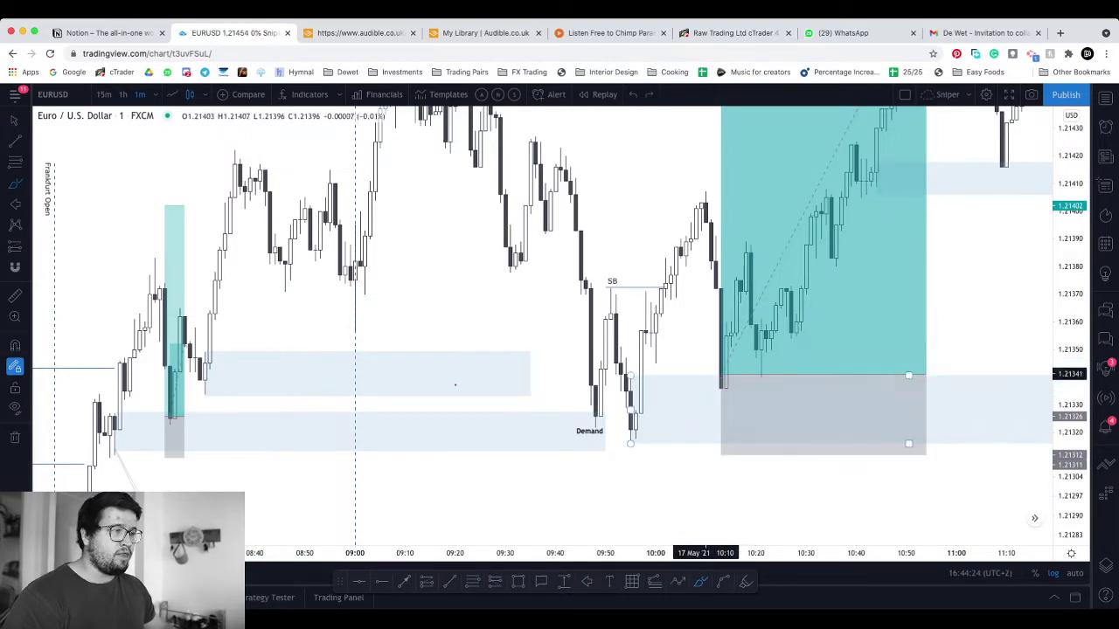
Step: Switch the chart to the 2-minute timeframe and bring the 10:13 long position and the Supply zone into view
text(1)
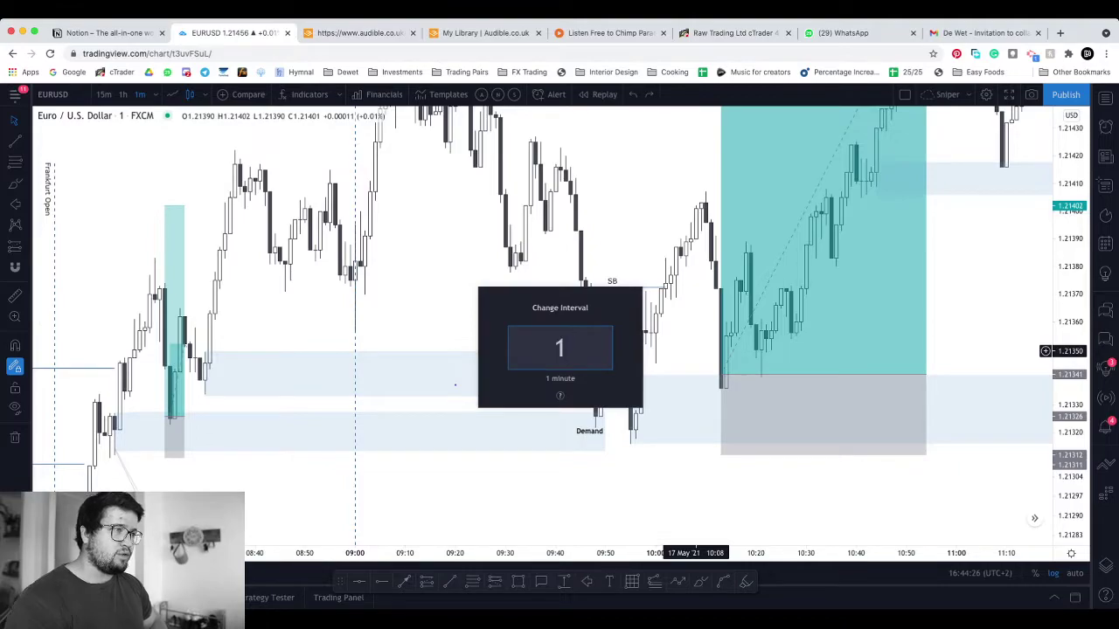
key(BackSpace)
text(2)
key(Return)
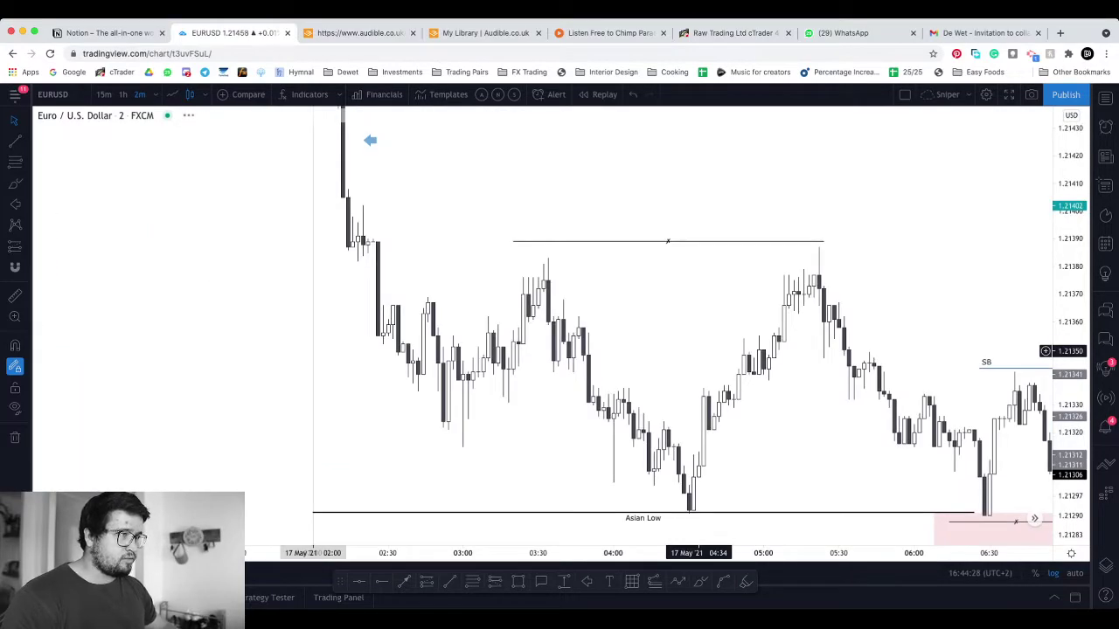
scroll(899, 349, right, 15)
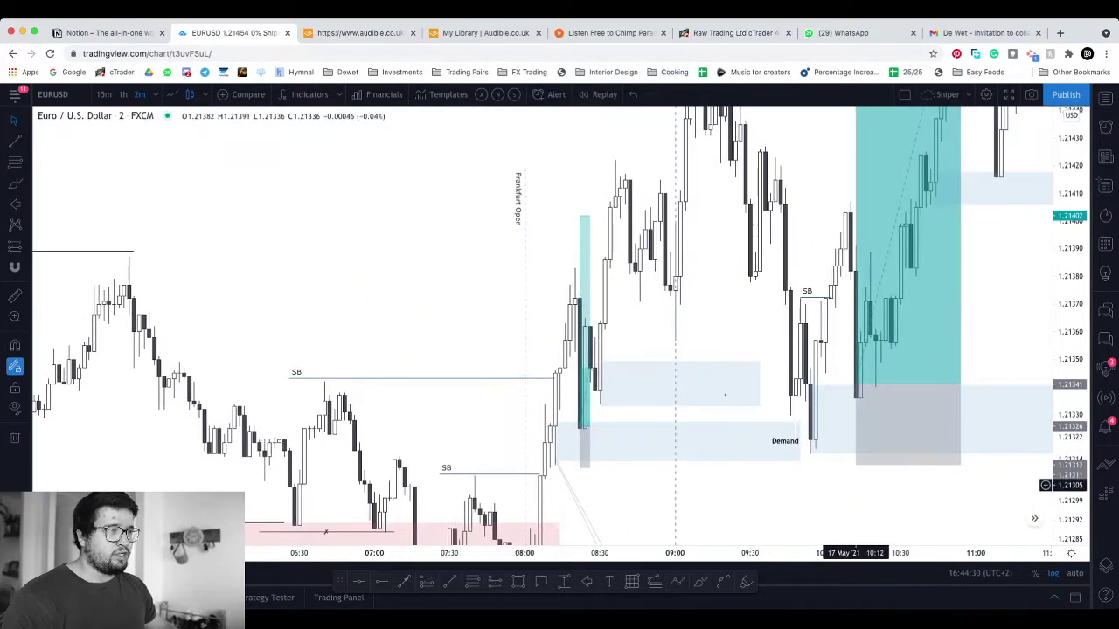
scroll(857, 485, right, 10)
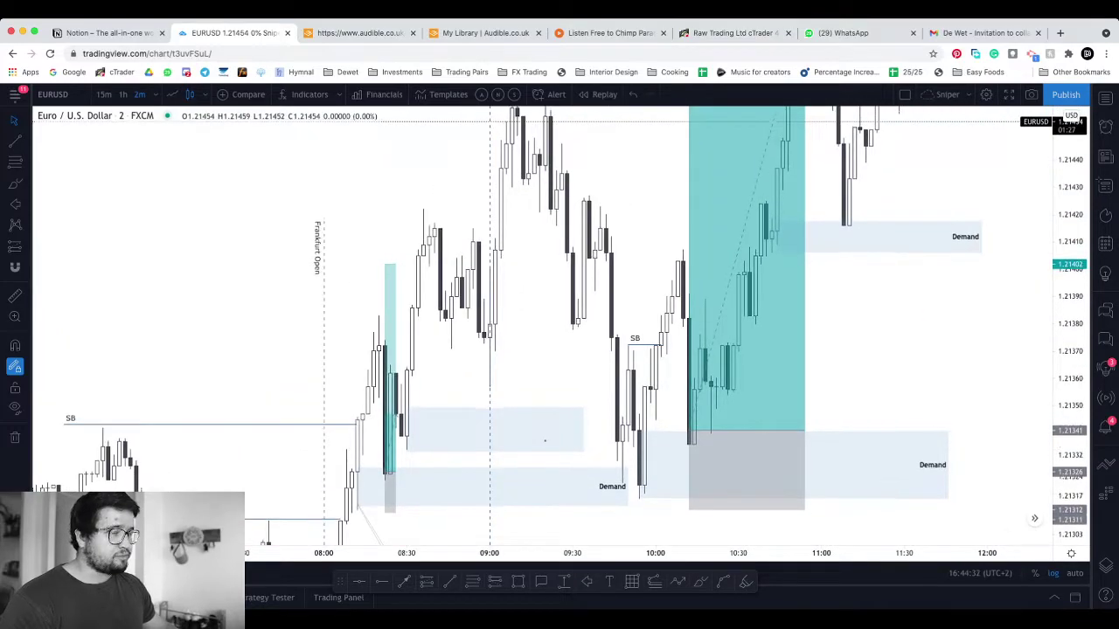
click(697, 426)
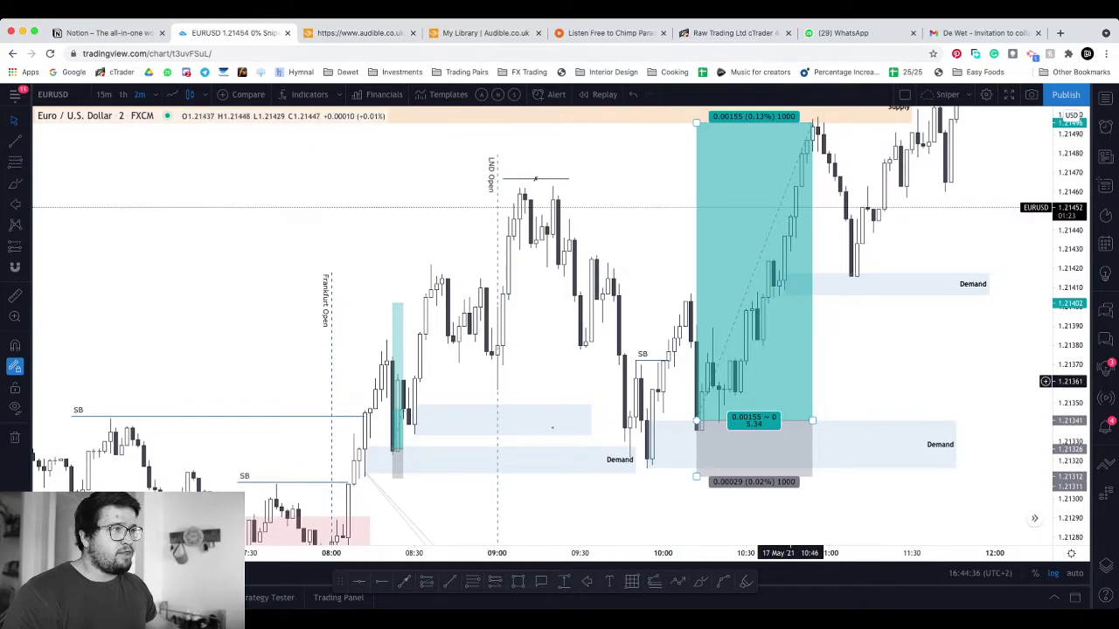
drag(834, 311, 813, 368)
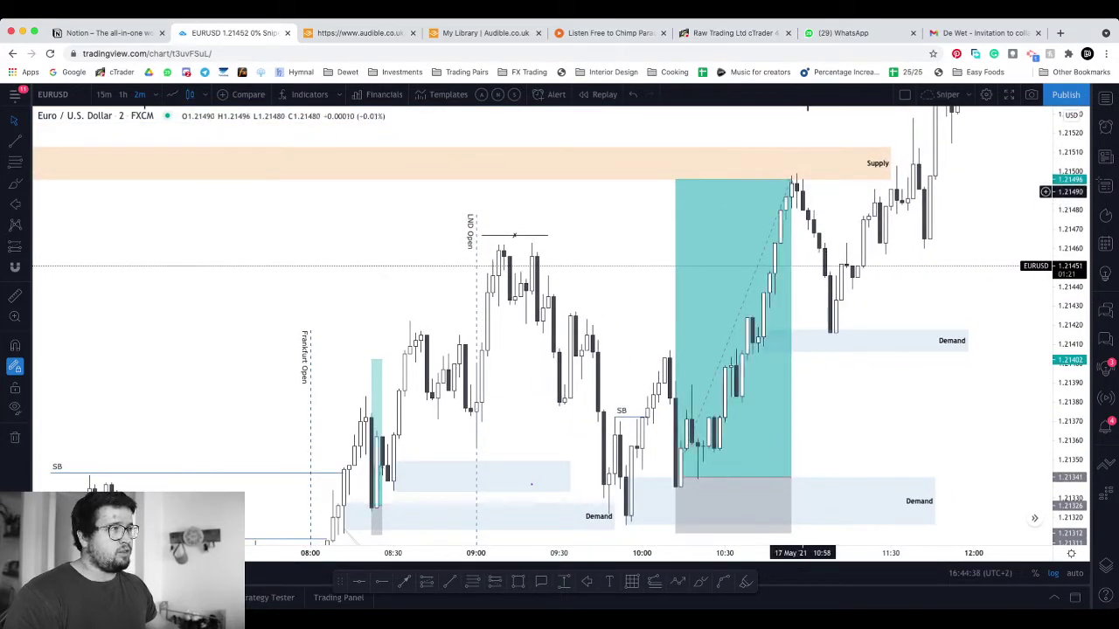
scroll(962, 253, down, 3)
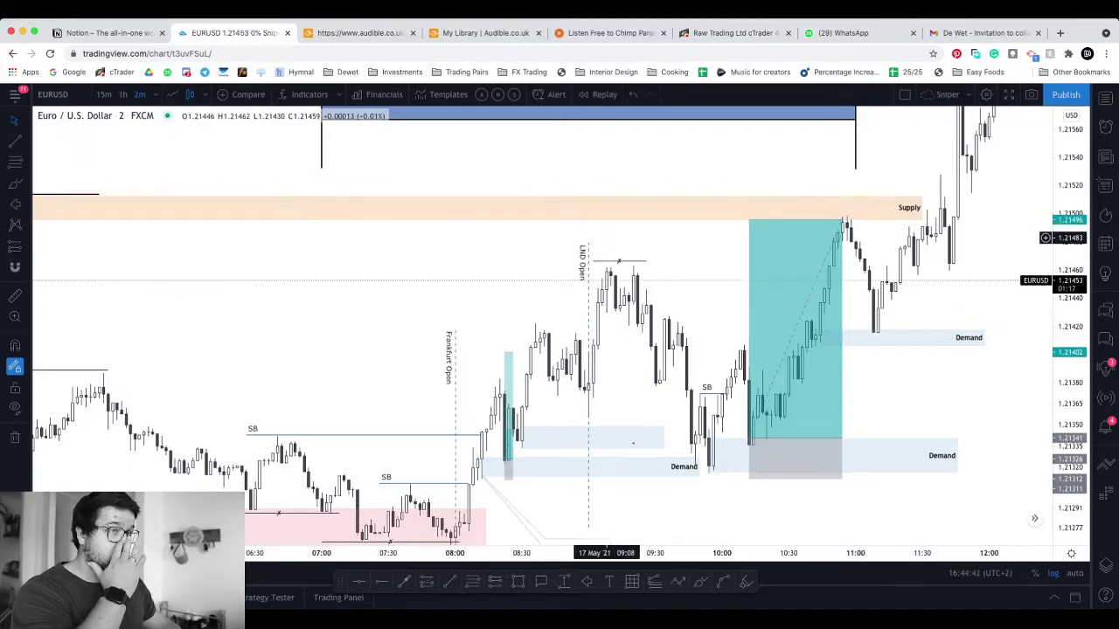
Step: Refit the Supply zone to start at the 01:54 candle with its lower edge at about 1.21504
scroll(872, 224, left, 10)
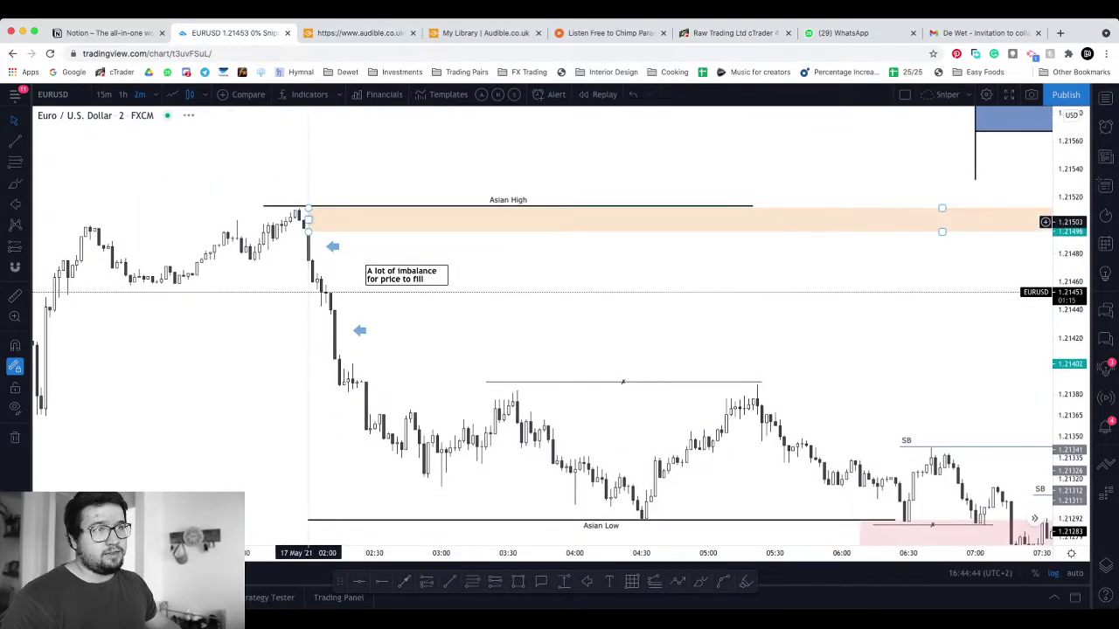
drag(308, 220, 296, 225)
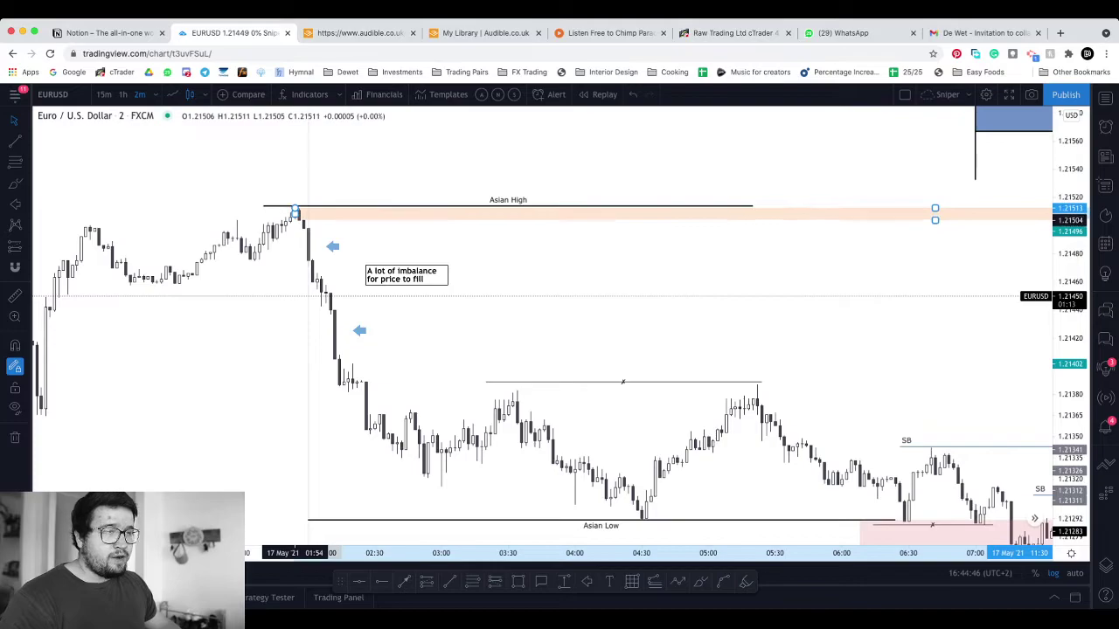
scroll(601, 225, right, 5)
scroll(602, 225, right, 3)
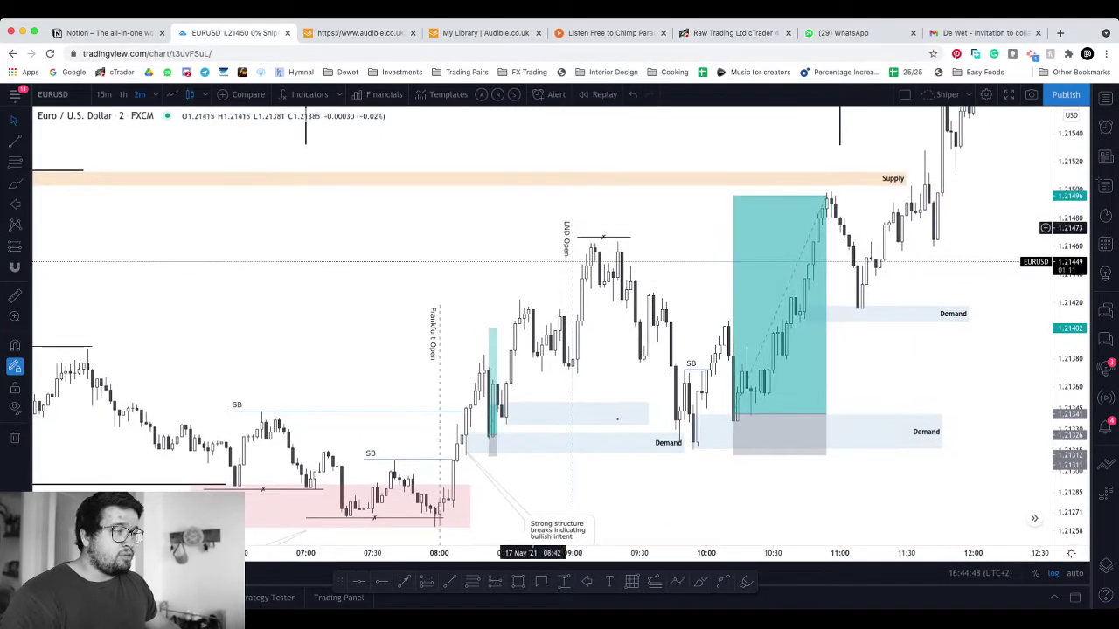
Step: Readjust the Supply zone to start at about 01:58 with its lower edge at about 1.21498
scroll(931, 261, left, 8)
drag(931, 262, 927, 261)
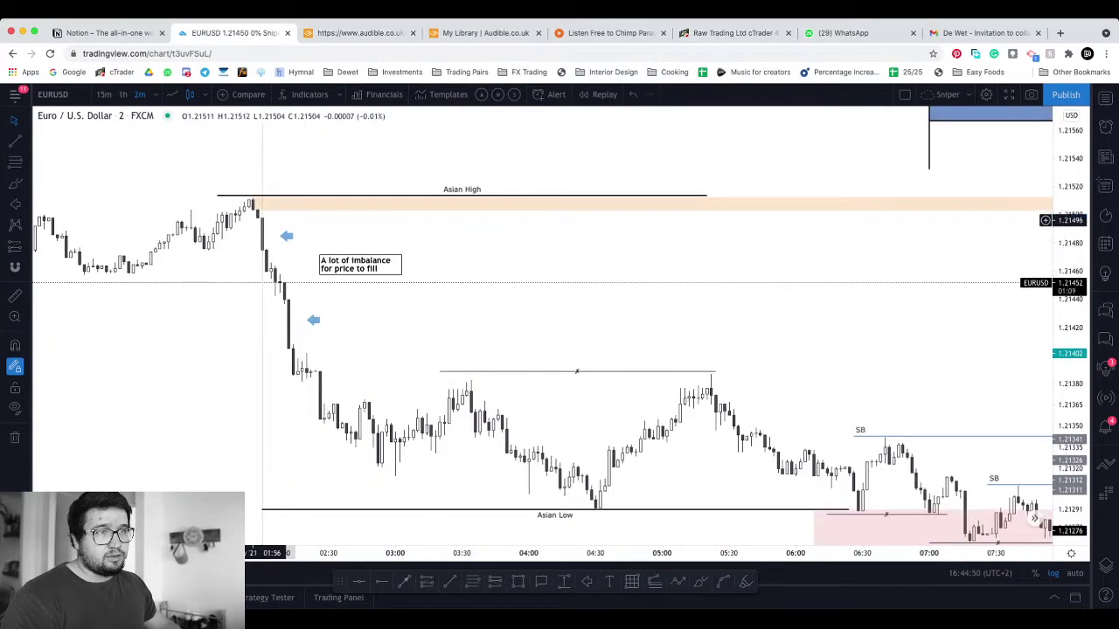
drag(254, 212, 258, 218)
click(562, 271)
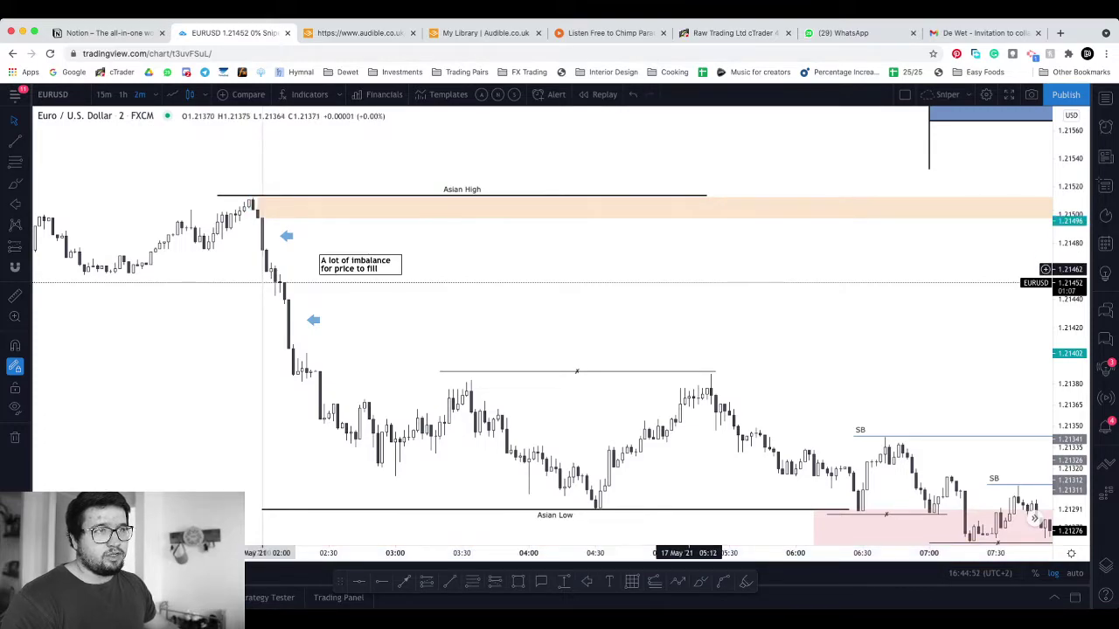
Step: Examine the large long position starting around 10:12, from its entry in the Demand zone to its target at the Supply zone
scroll(813, 268, right, 10)
click(664, 419)
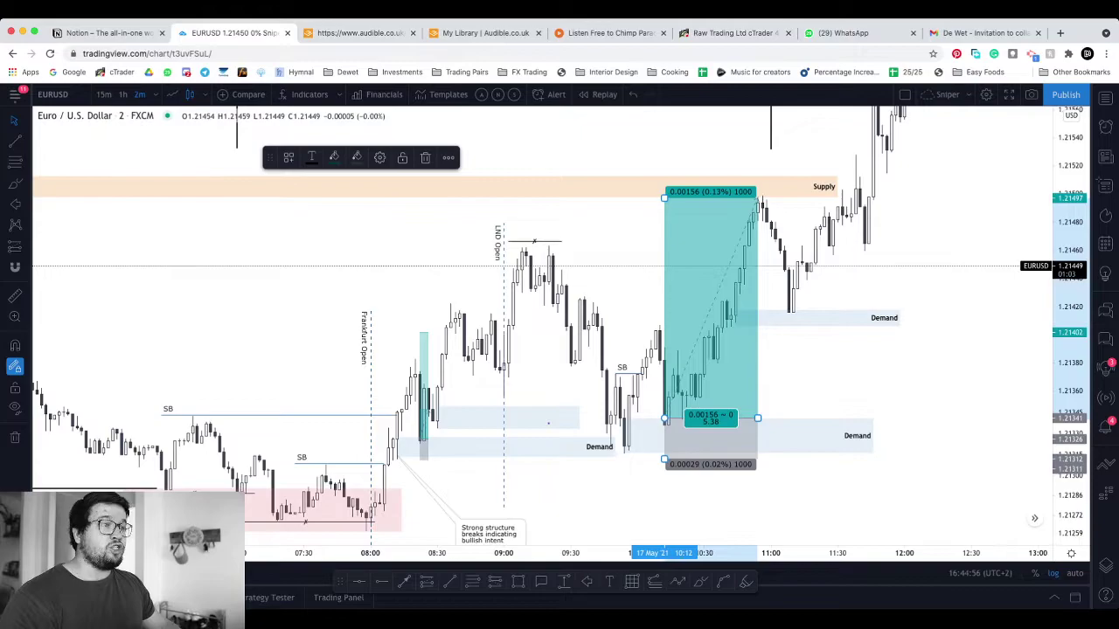
drag(1071, 403, 1071, 429)
drag(859, 367, 953, 352)
click(906, 371)
drag(783, 466, 831, 462)
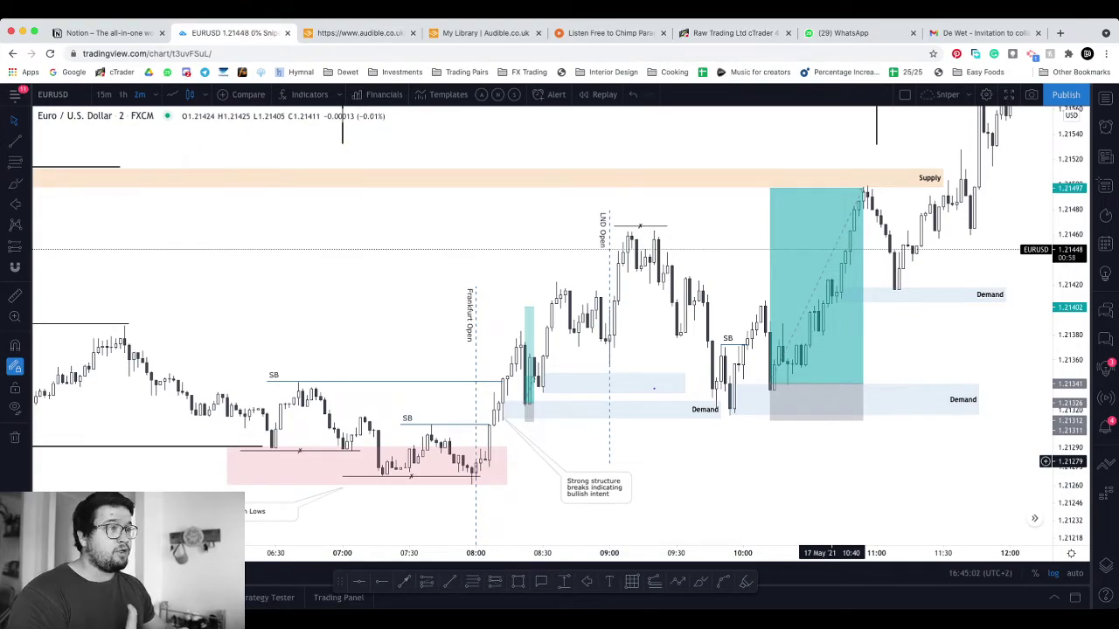
Step: Review the full 17 May EURUSD setup from the Asian range through the London session and the price move after it
drag(1071, 437, 1071, 495)
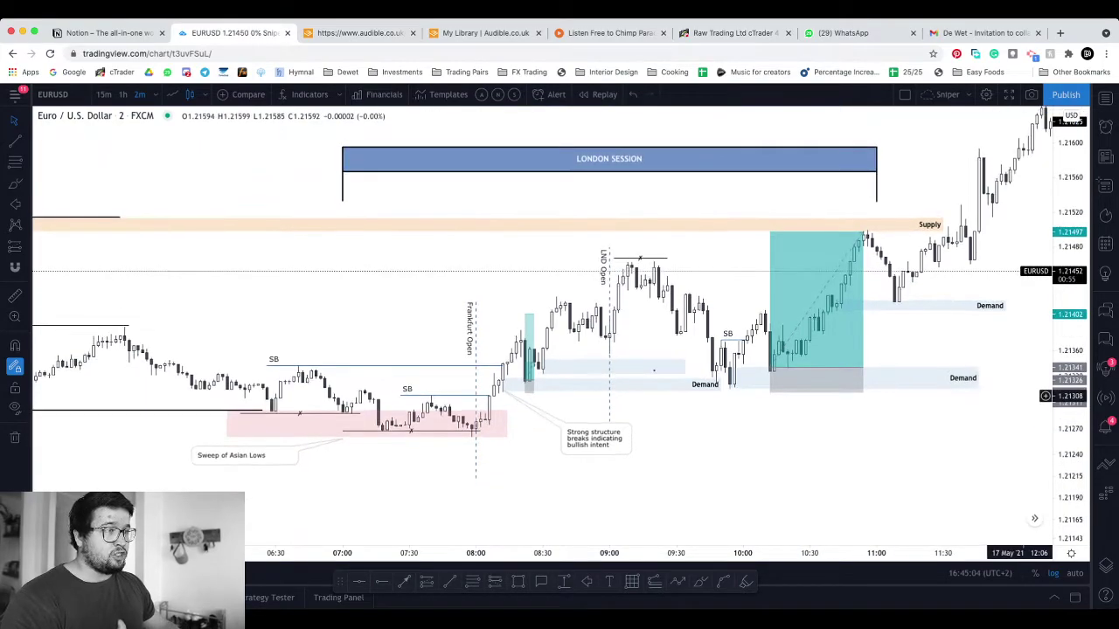
scroll(1045, 396, left, 4)
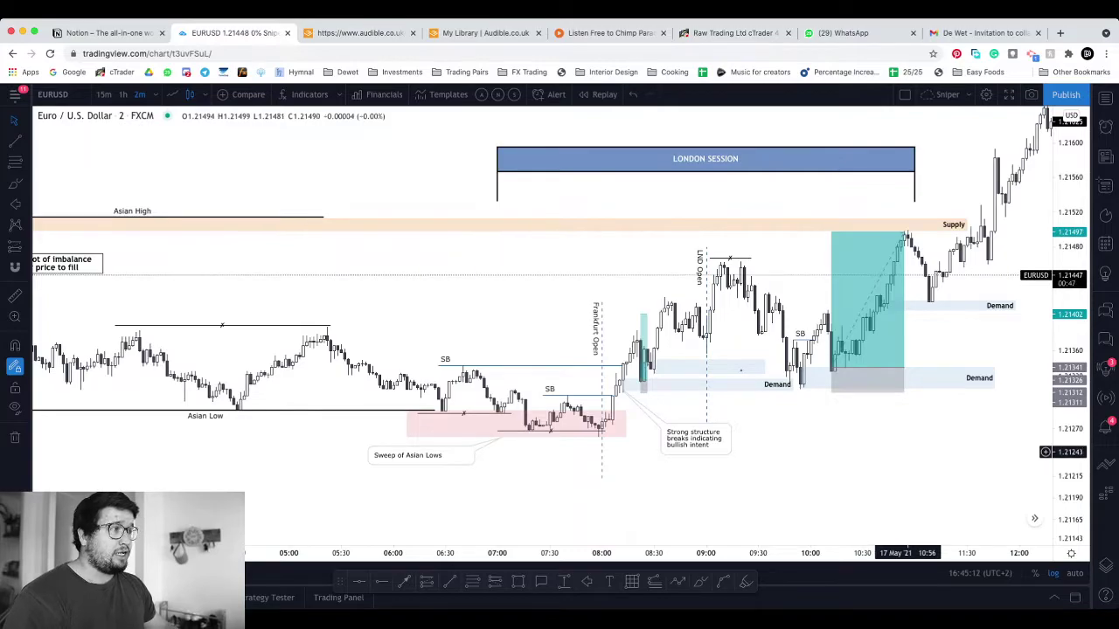
scroll(1045, 342, right, 3)
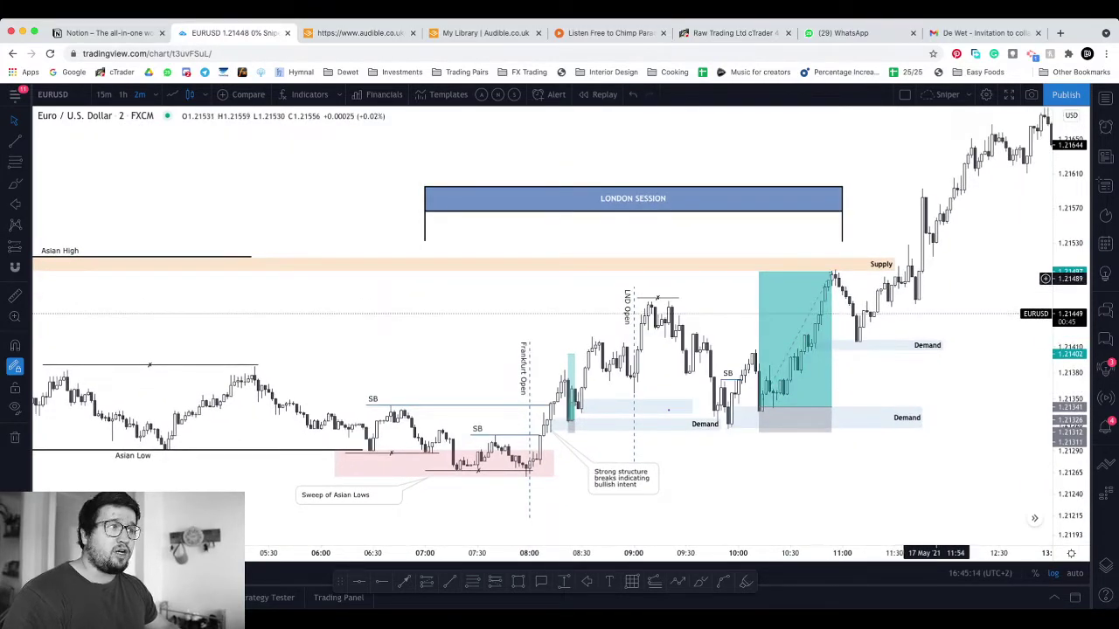
scroll(1045, 339, right, 3)
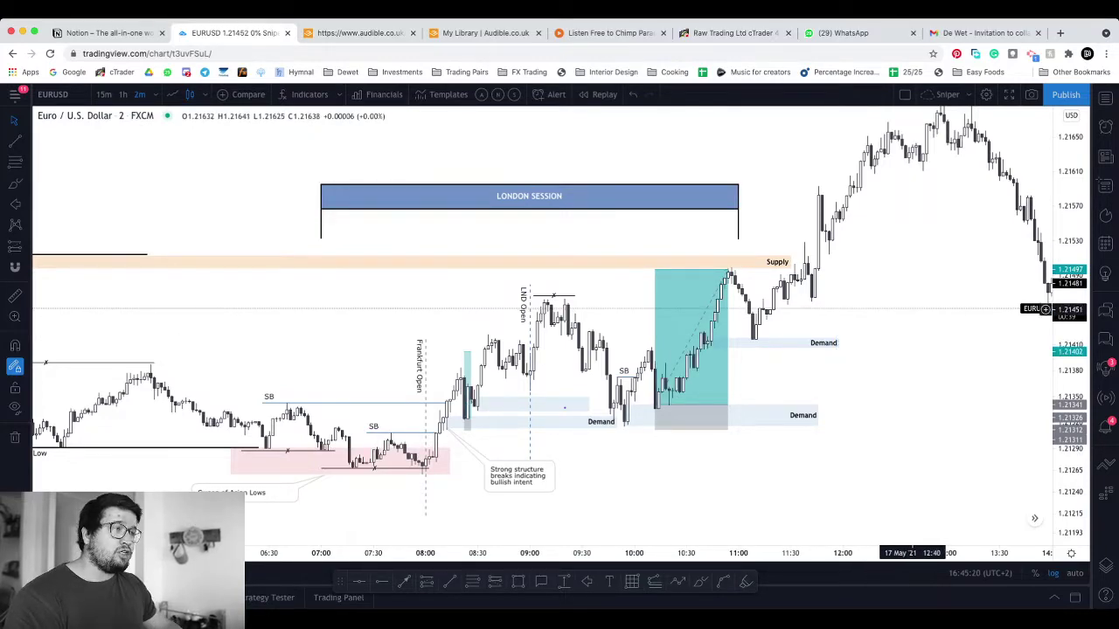
scroll(1044, 308, left, 3)
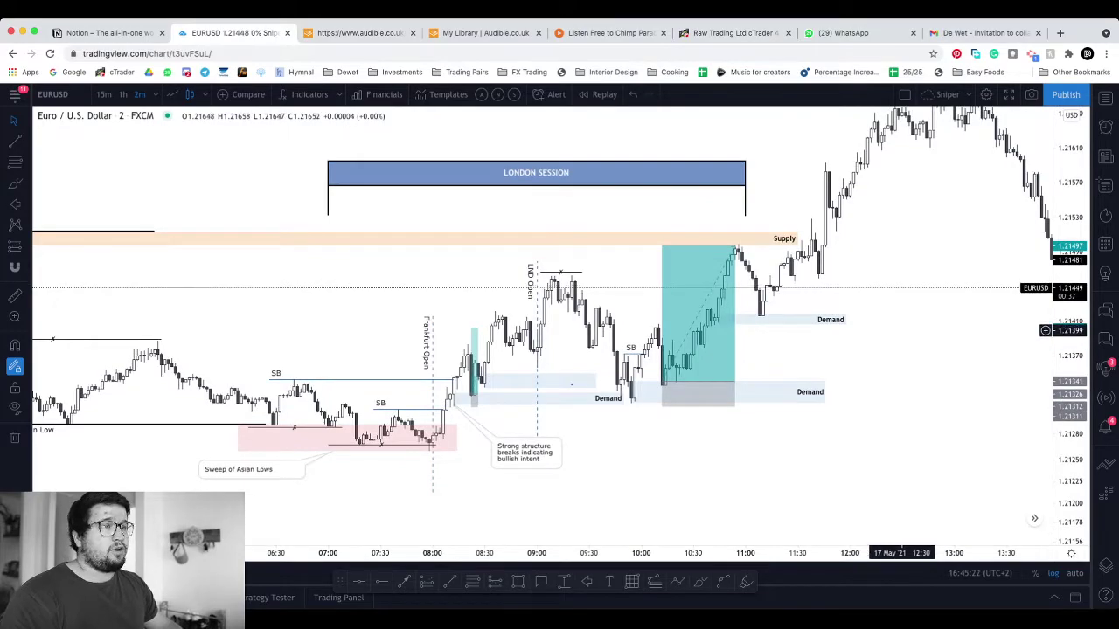
scroll(1044, 308, left, 4)
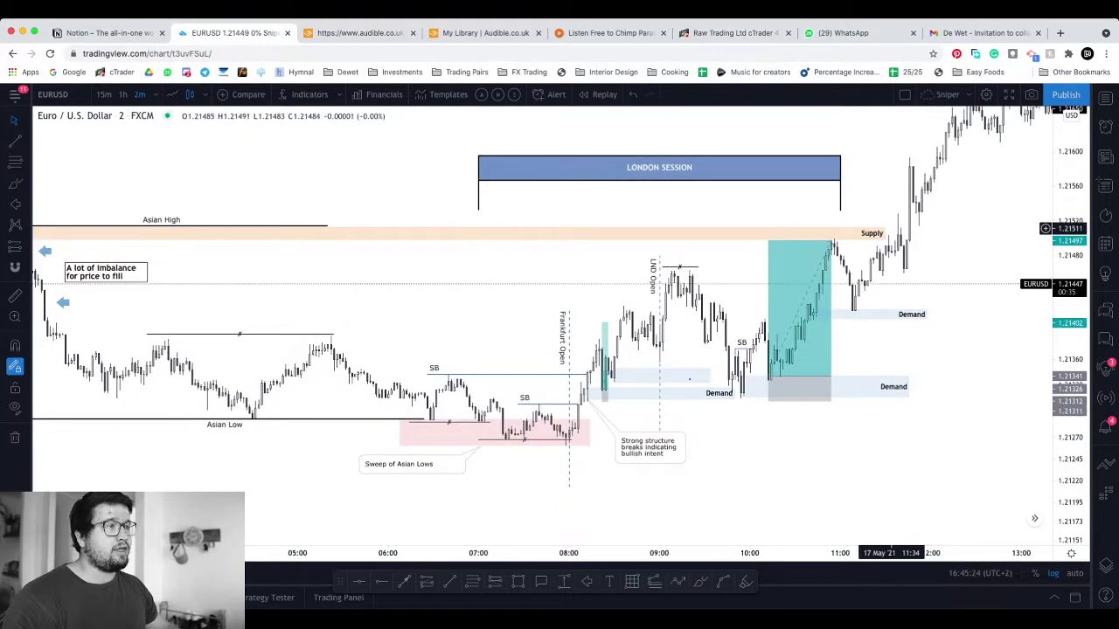
scroll(1045, 239, down, 3)
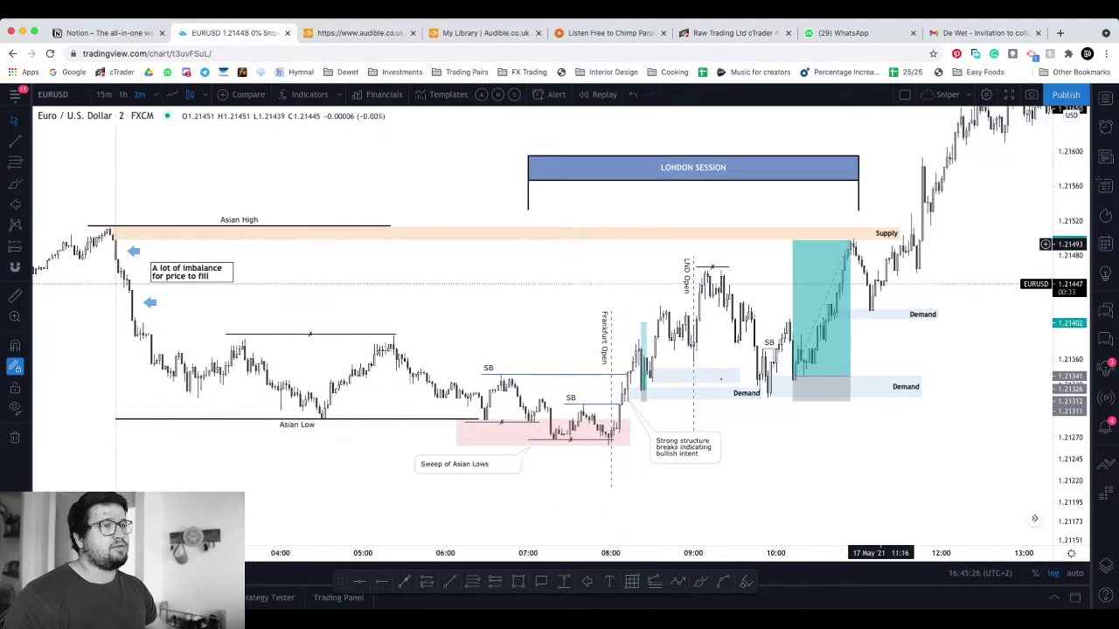
drag(566, 260, 585, 272)
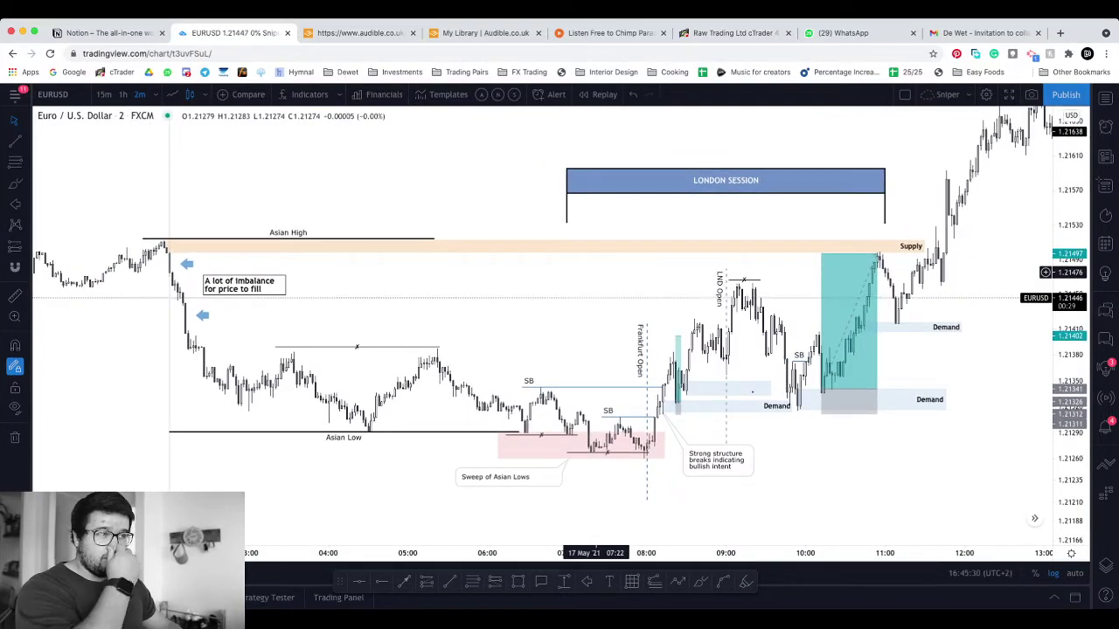